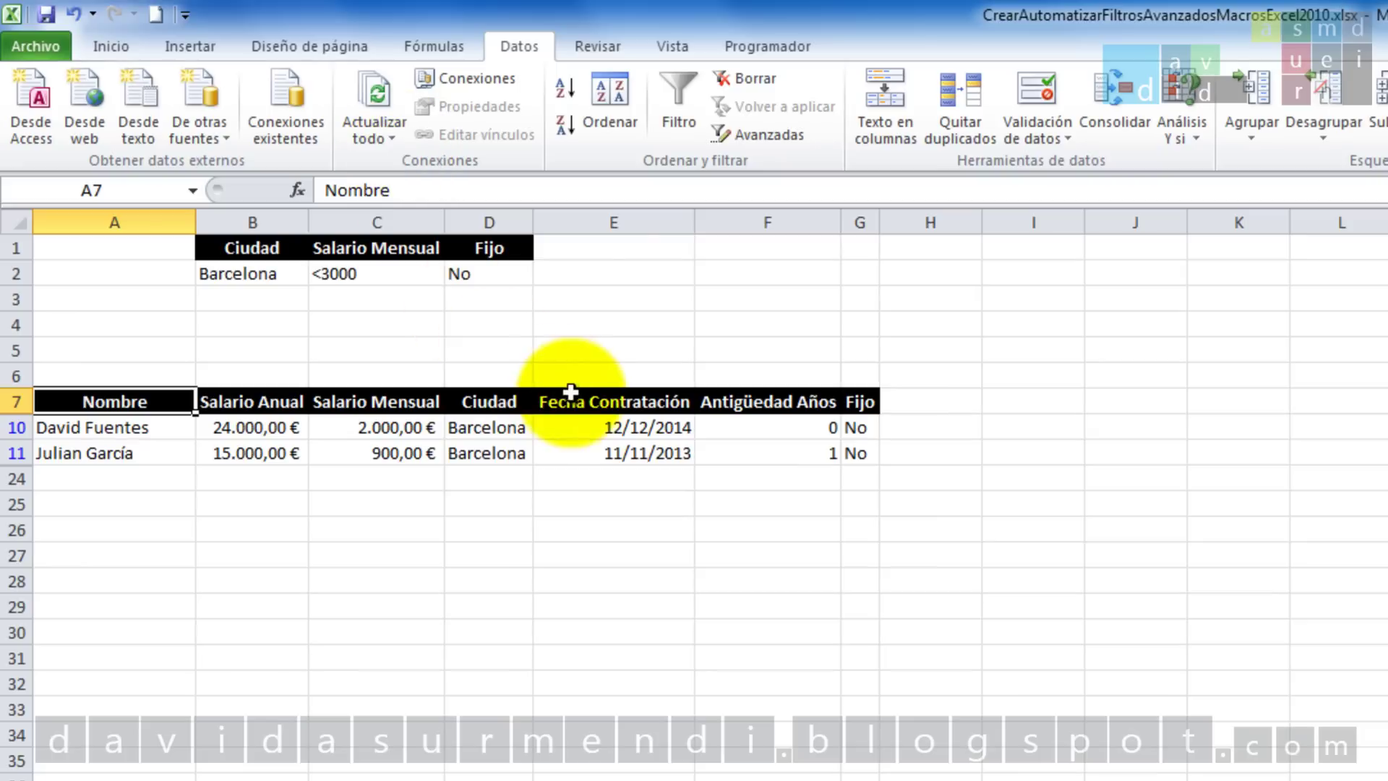
Clear the No condition in D2 and enter Pampona as a second city in B3
click(483, 274)
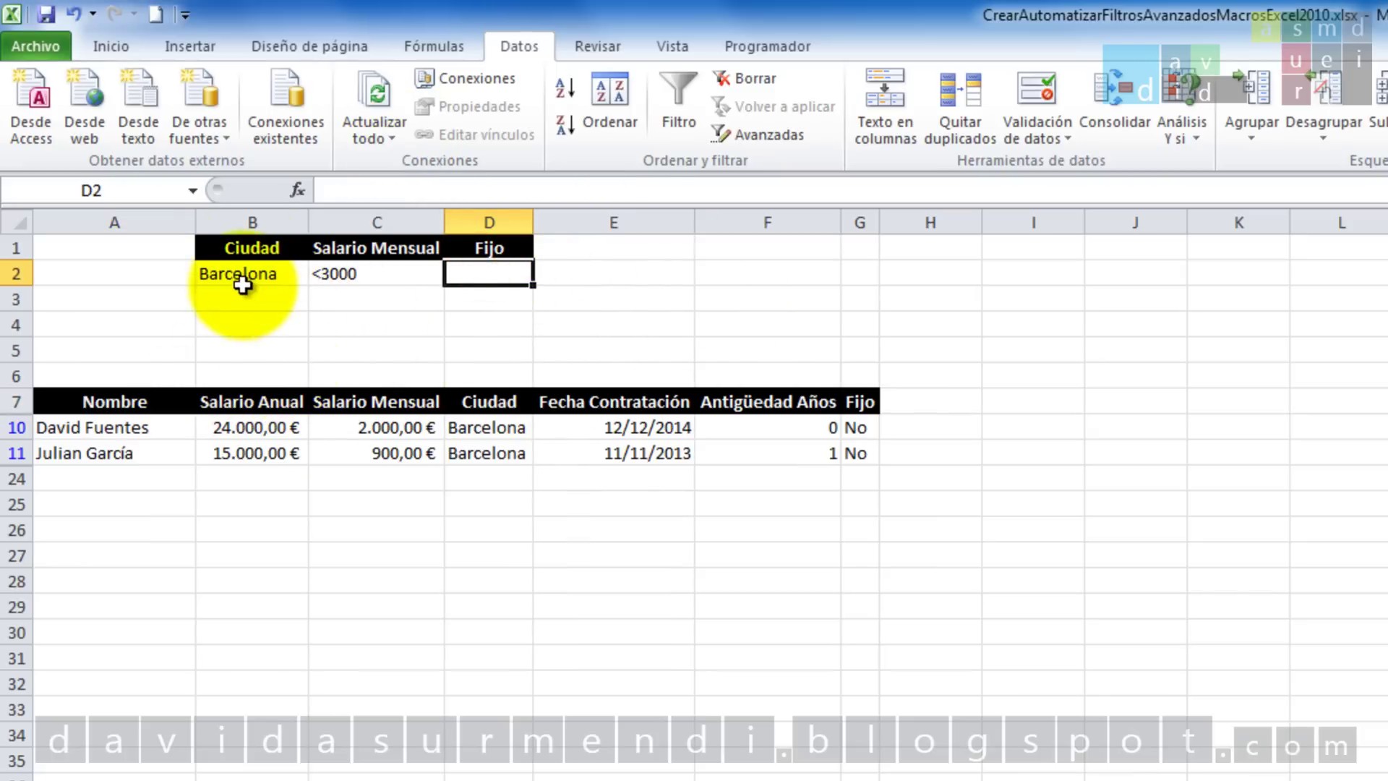
click(224, 303)
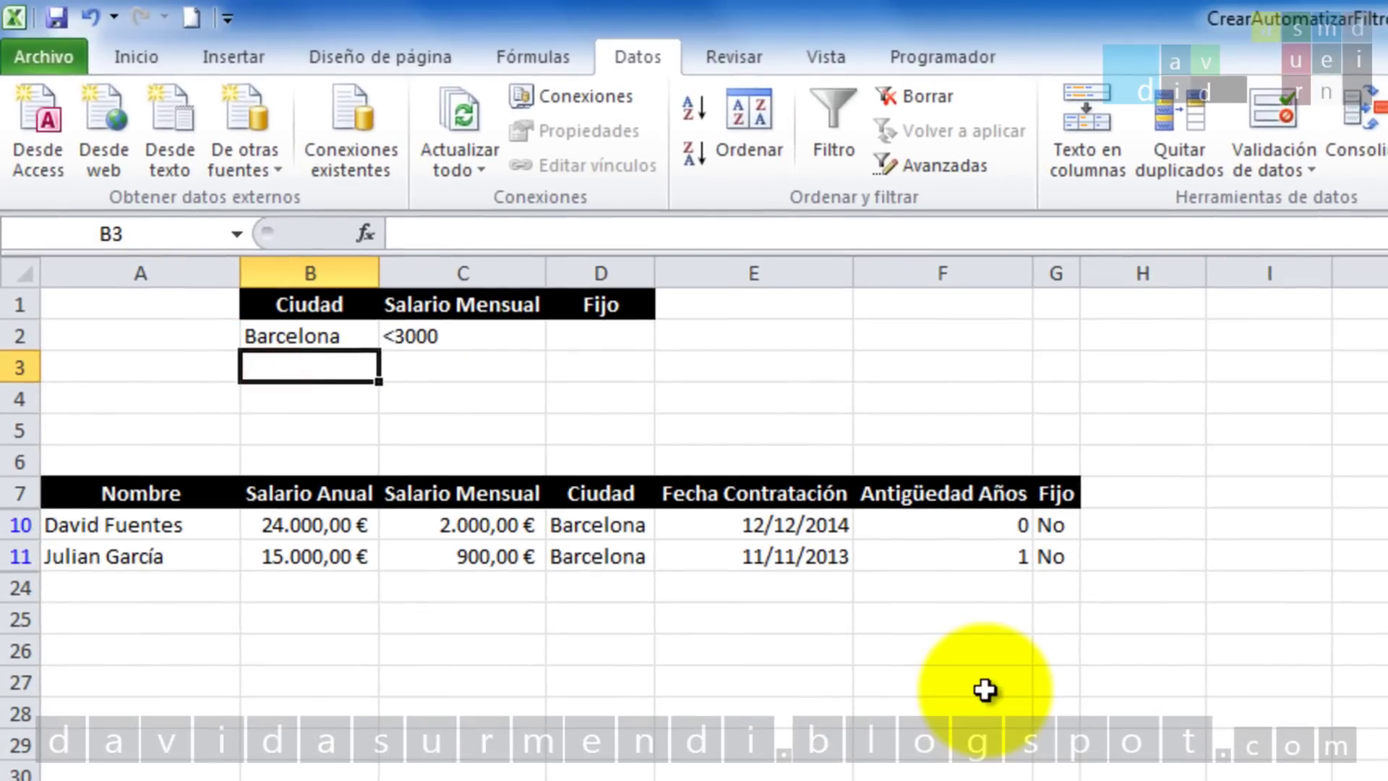
text(Pampona)
key(Return)
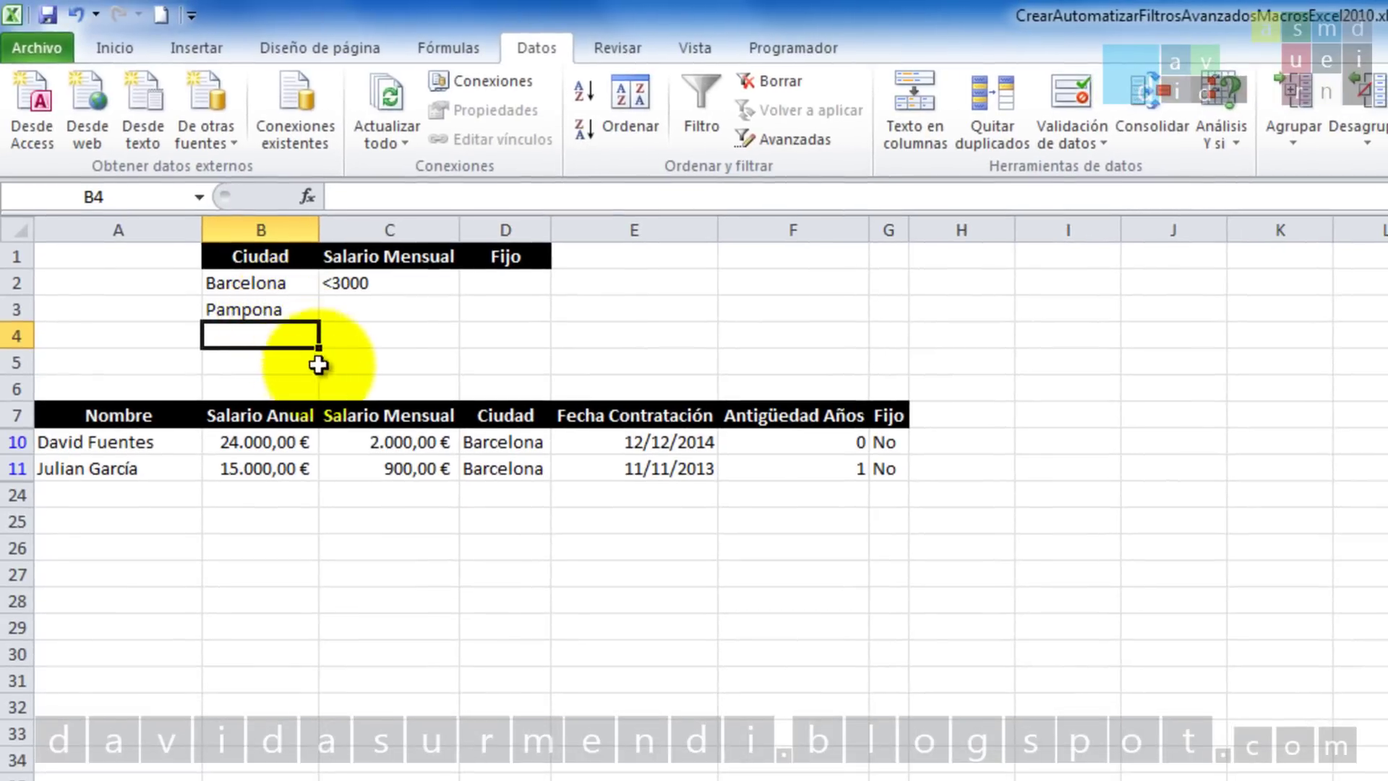
Rerun the advanced filter on the employee list with criteria range B1:D3
click(109, 413)
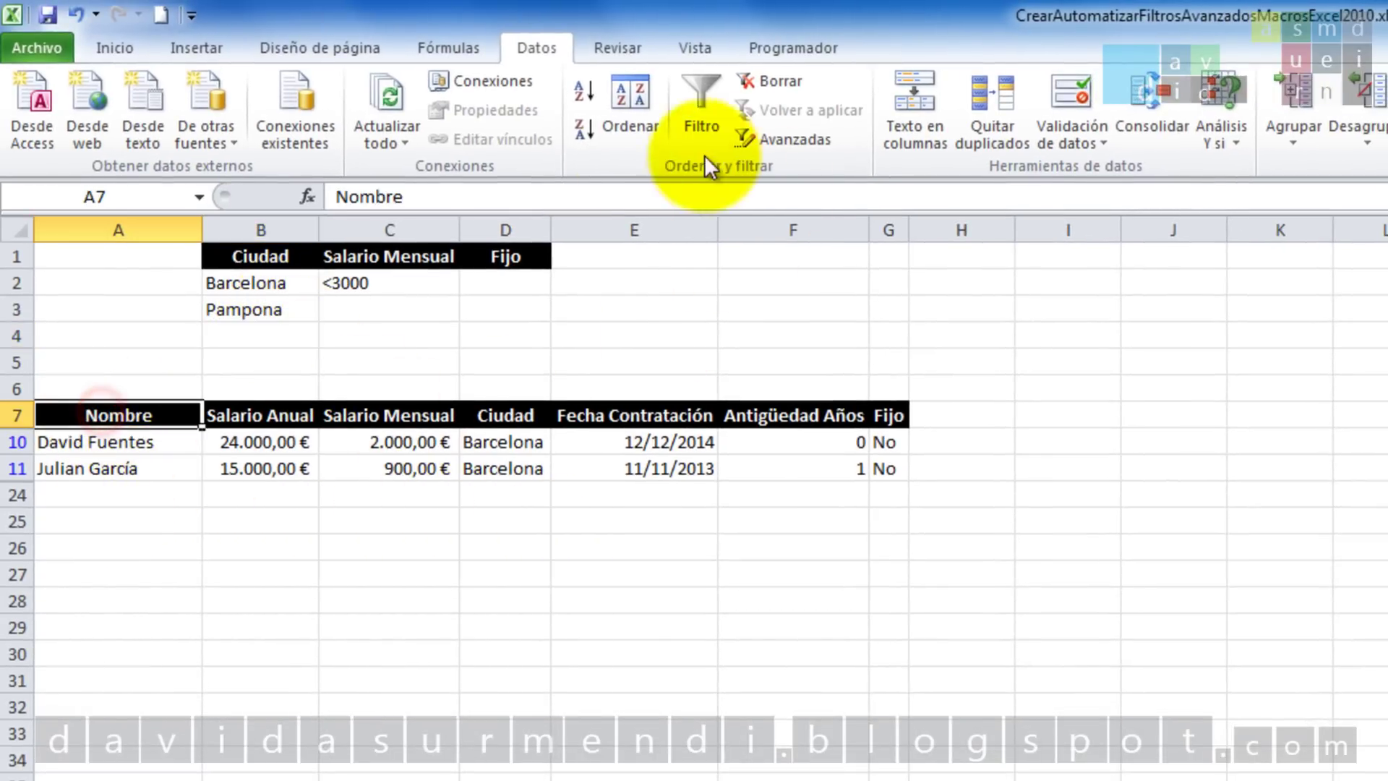
click(788, 136)
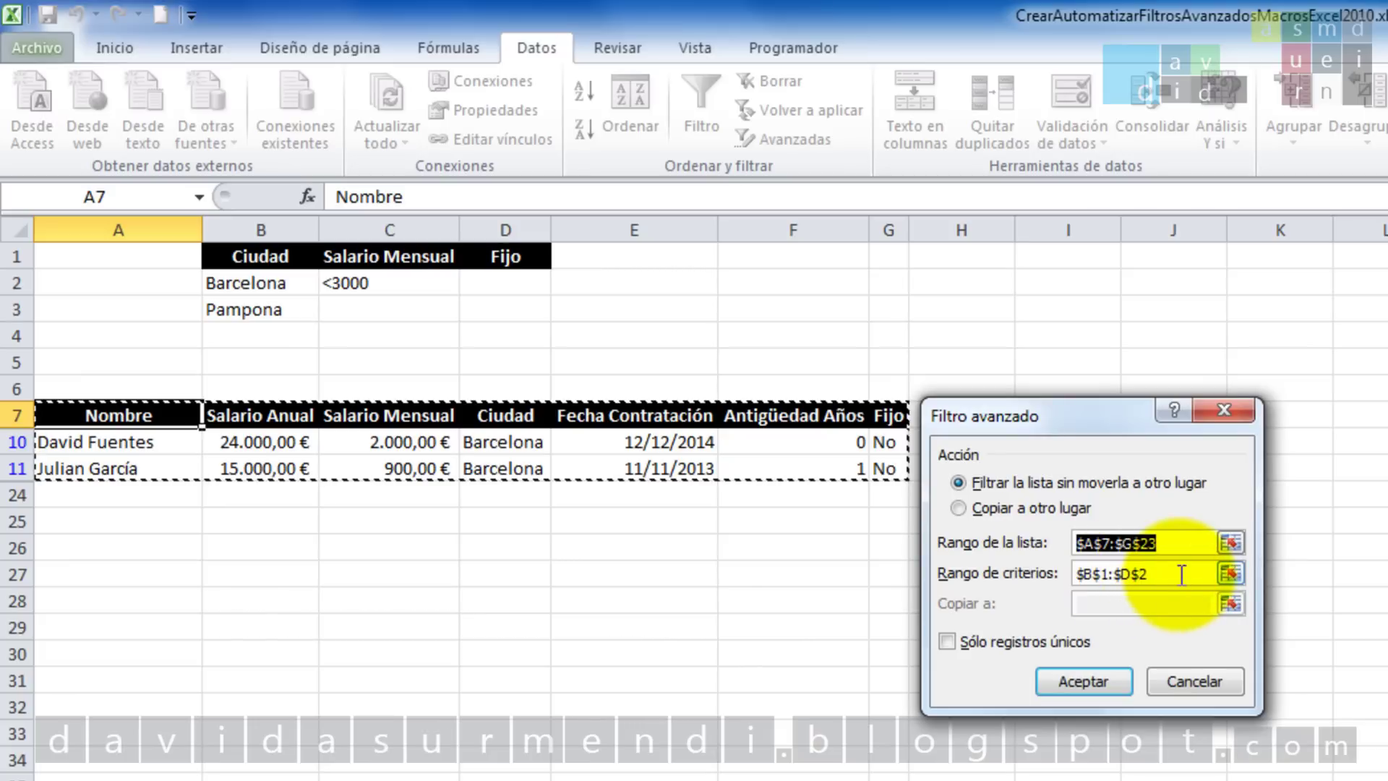
drag(1183, 573, 1091, 572)
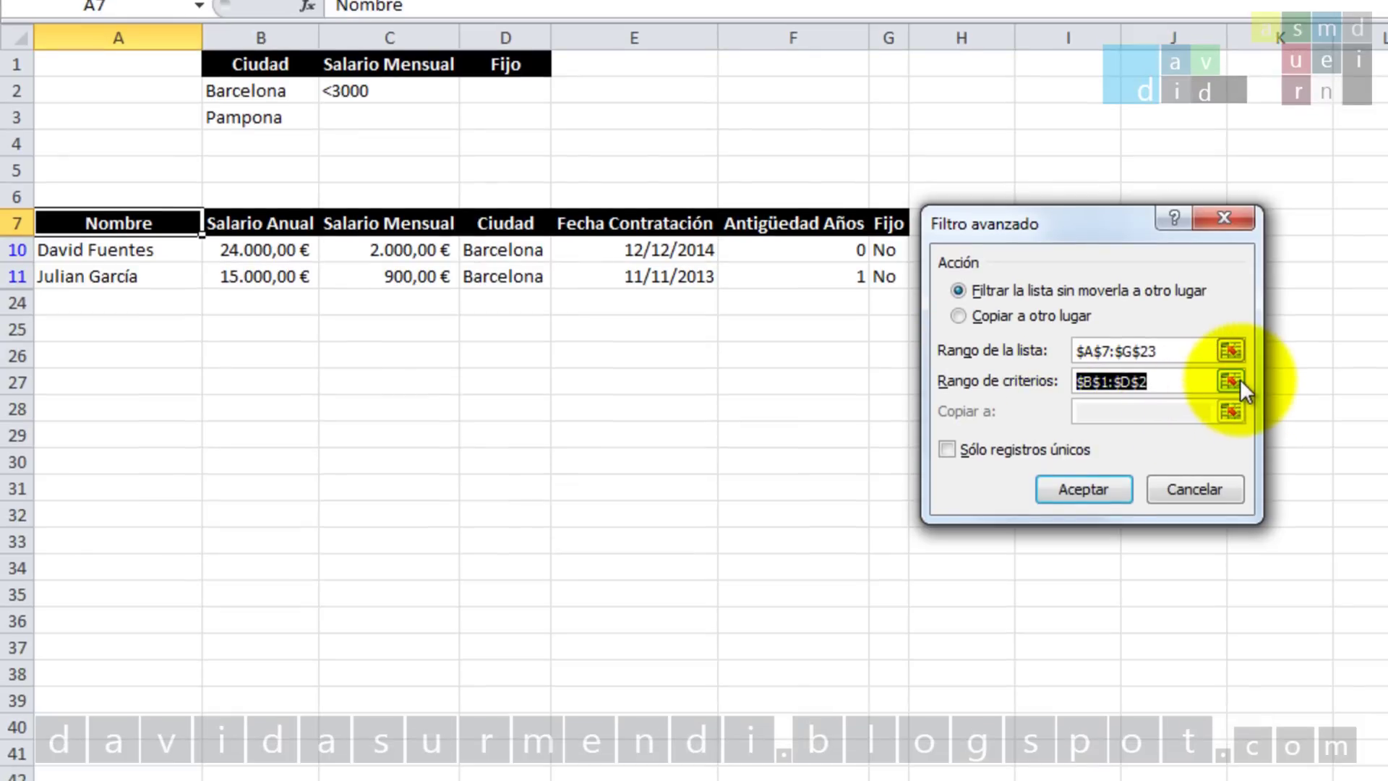
click(1231, 381)
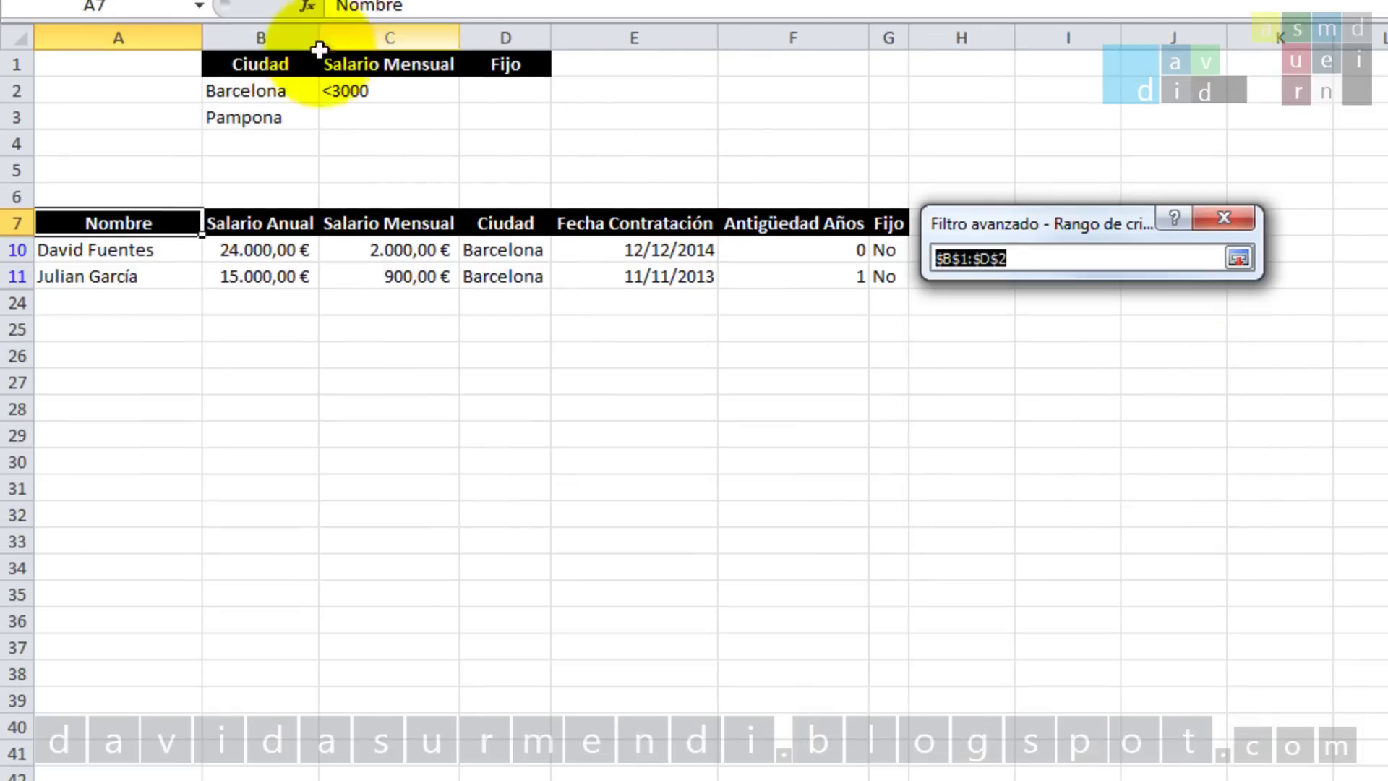
mouse_move(275, 64)
mouse_down()
mouse_move(280, 98)
mouse_move(505, 124)
mouse_up()
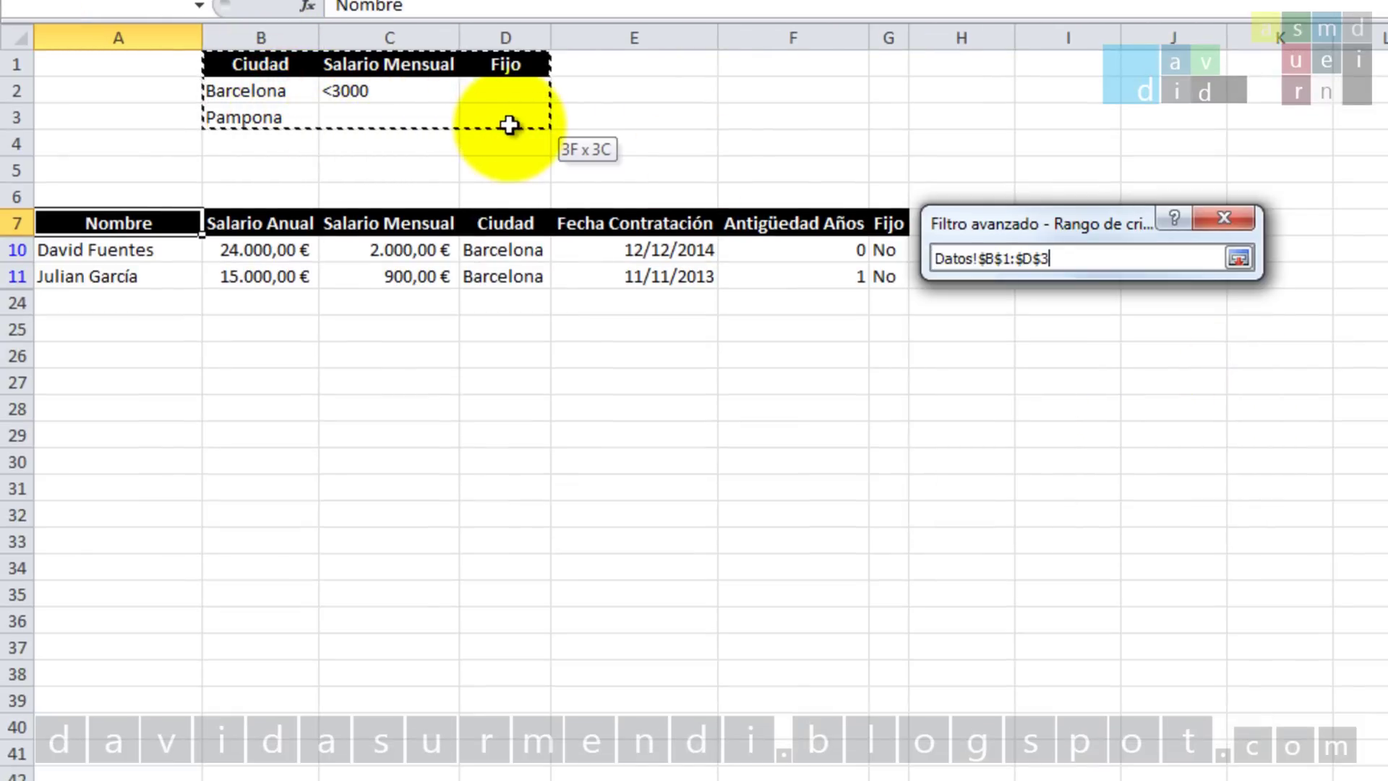
click(1239, 258)
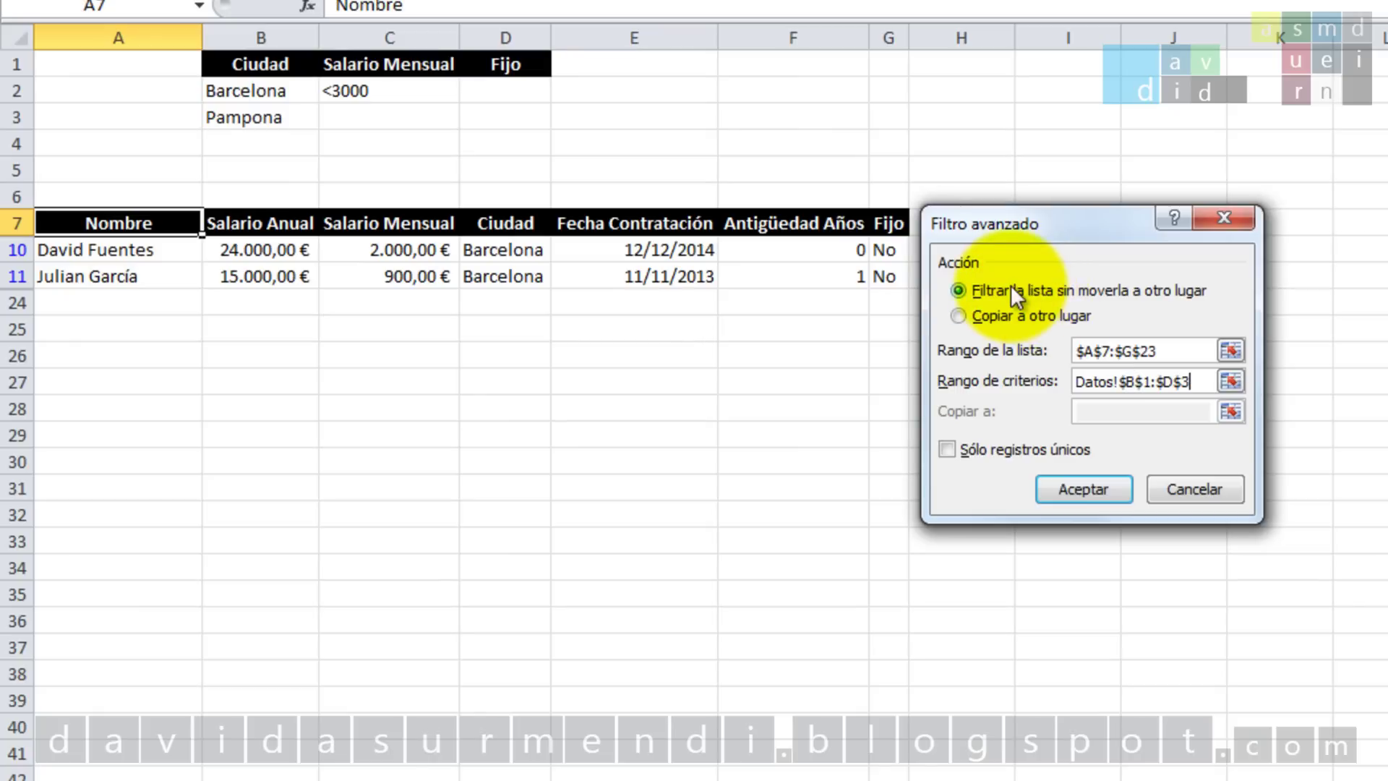
click(1102, 488)
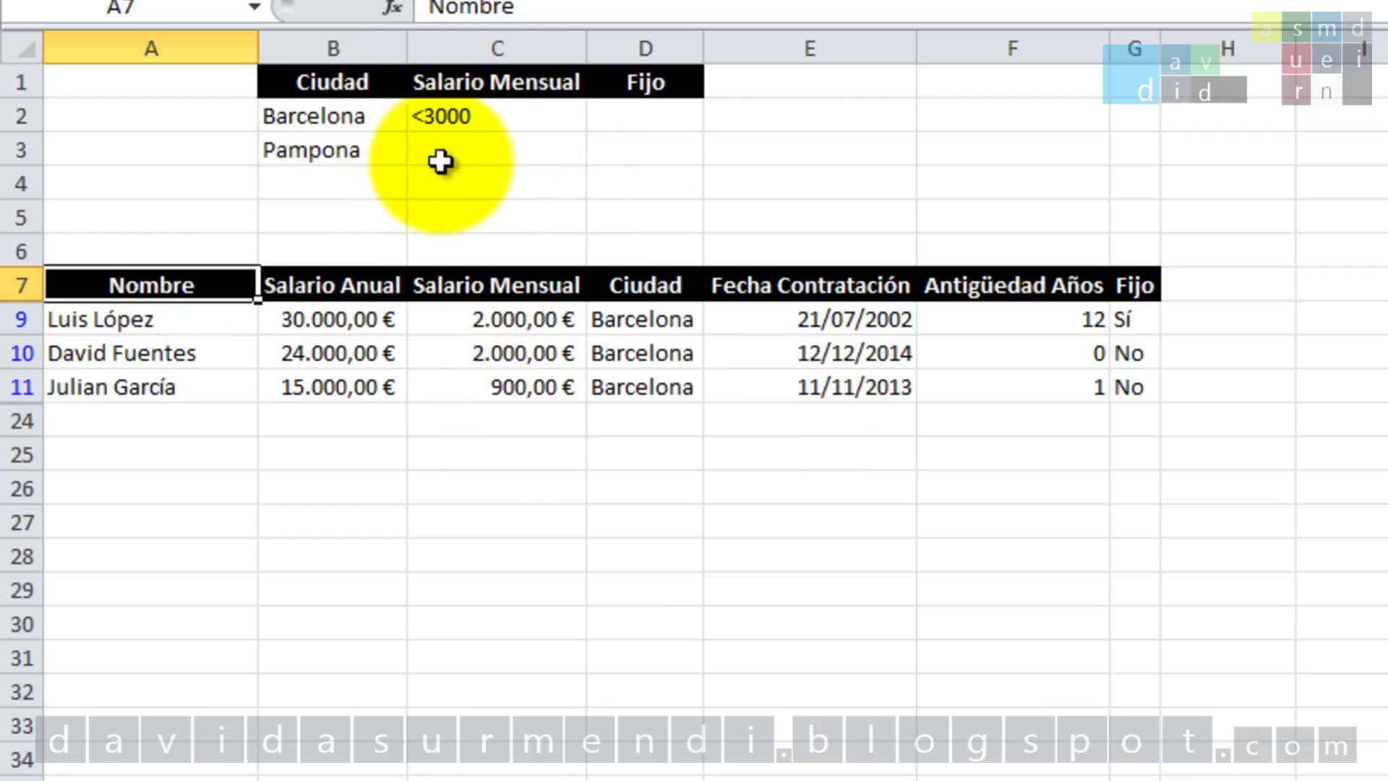
Correct the misspelled city in B3 to Pamplona
click(338, 152)
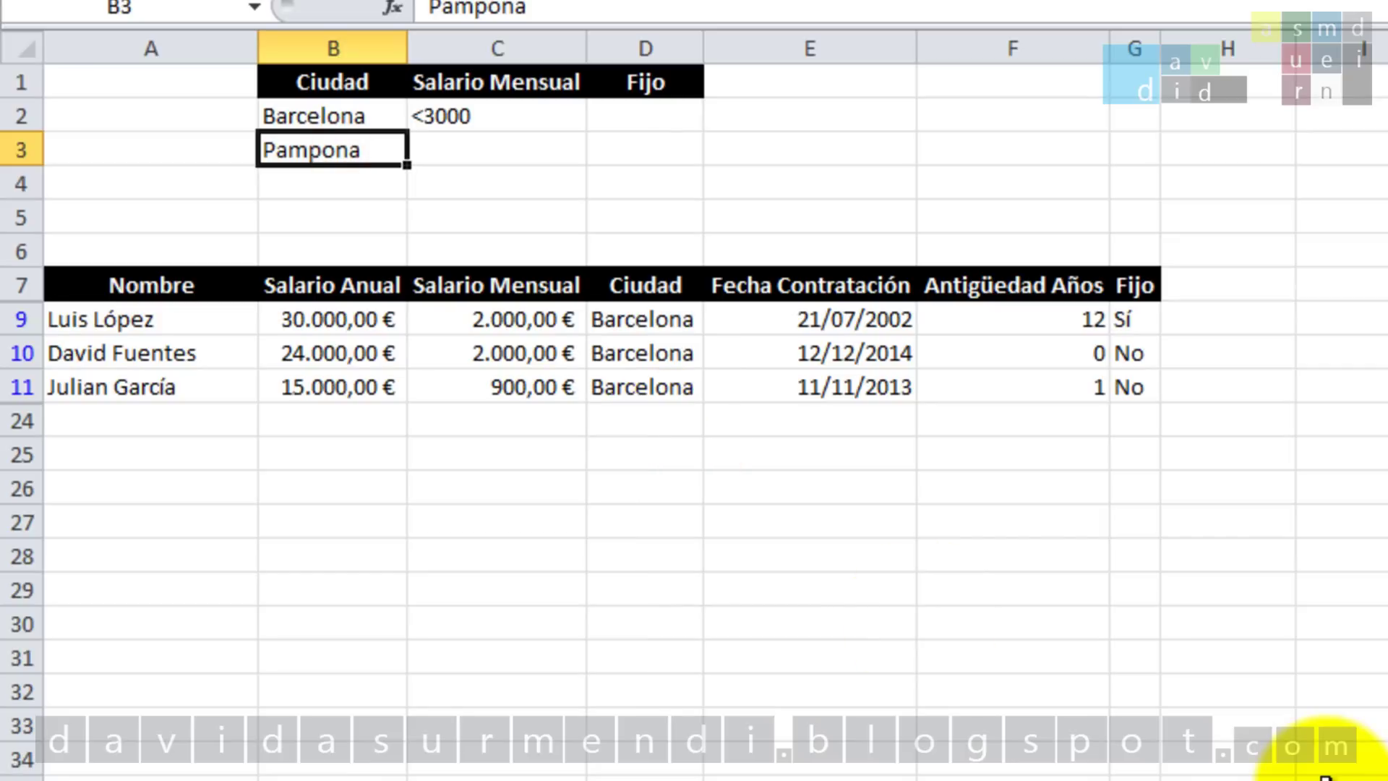
text(P)
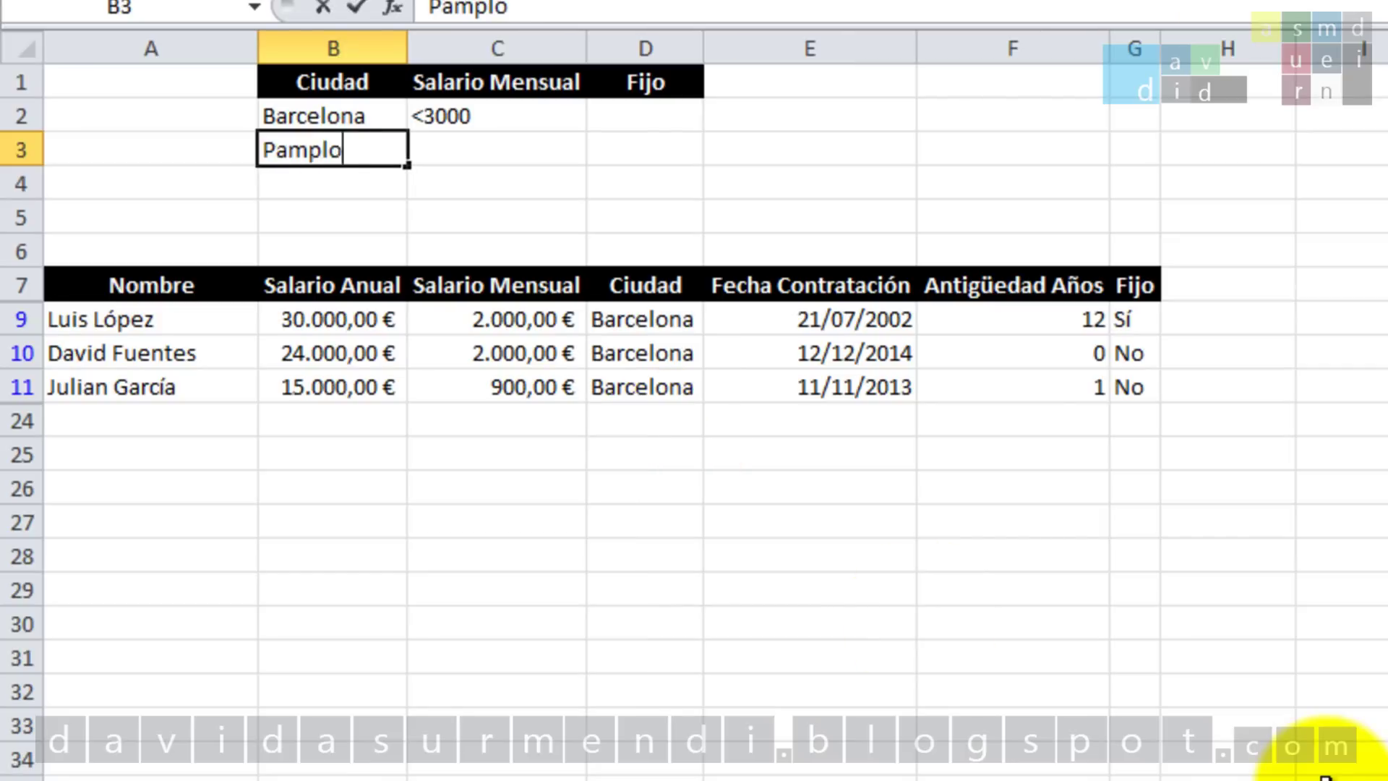
key(Return)
Reapply the advanced filter to the employee list with the corrected criteria
click(121, 418)
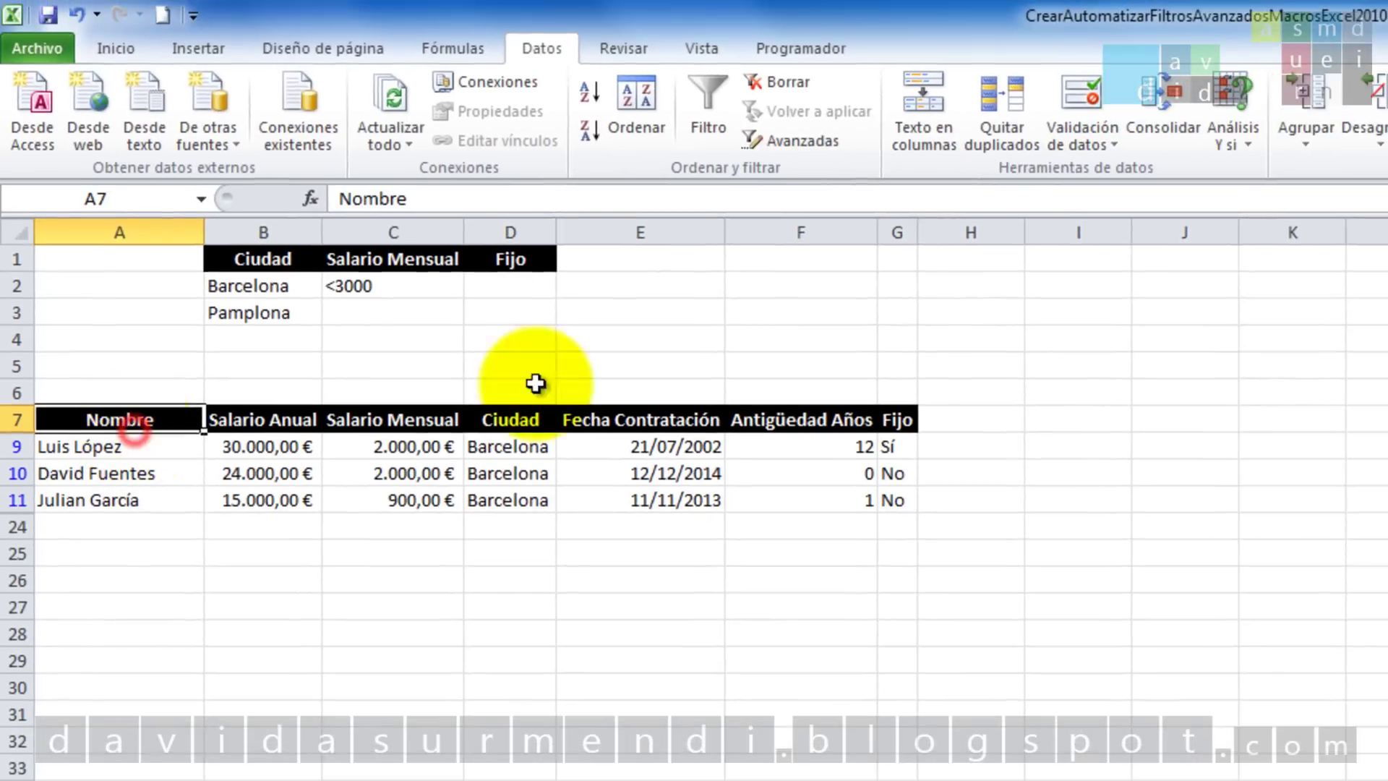
click(827, 141)
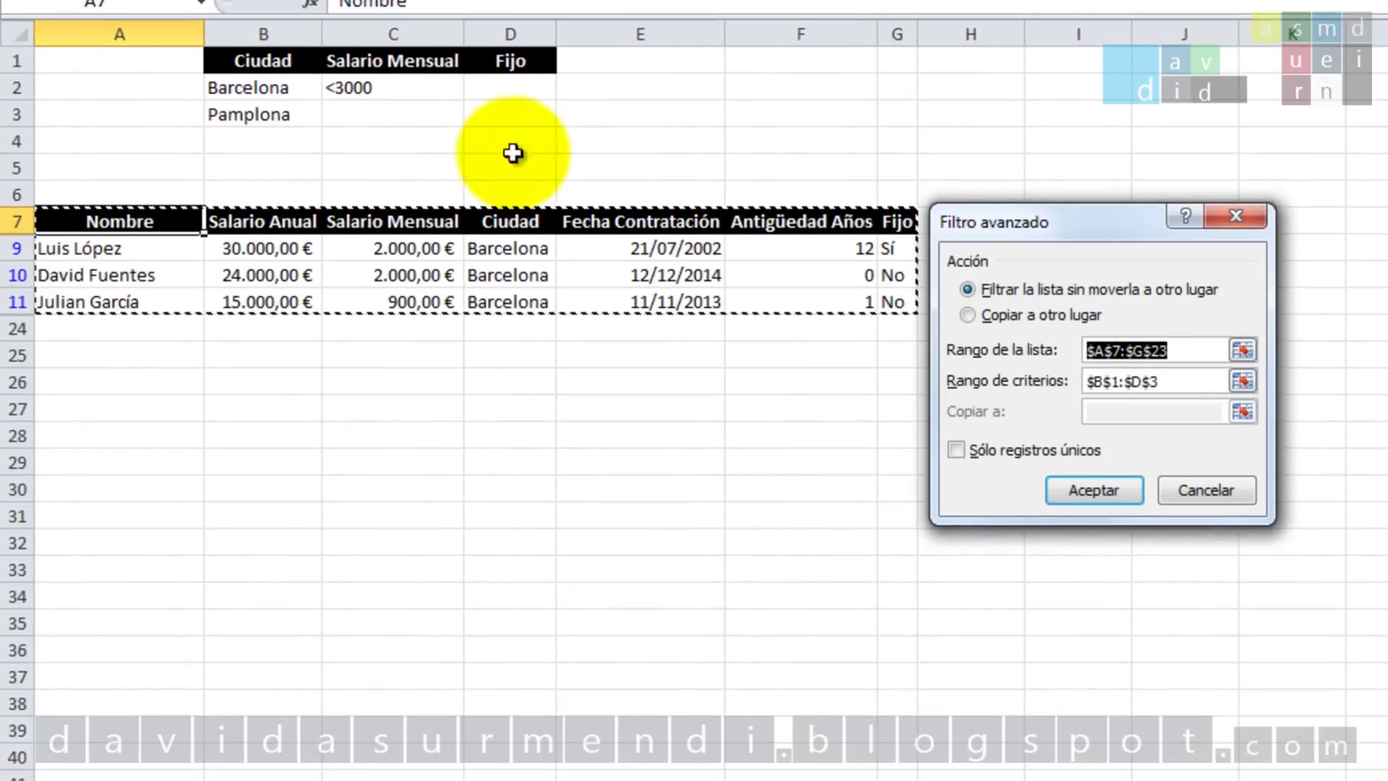
click(1107, 488)
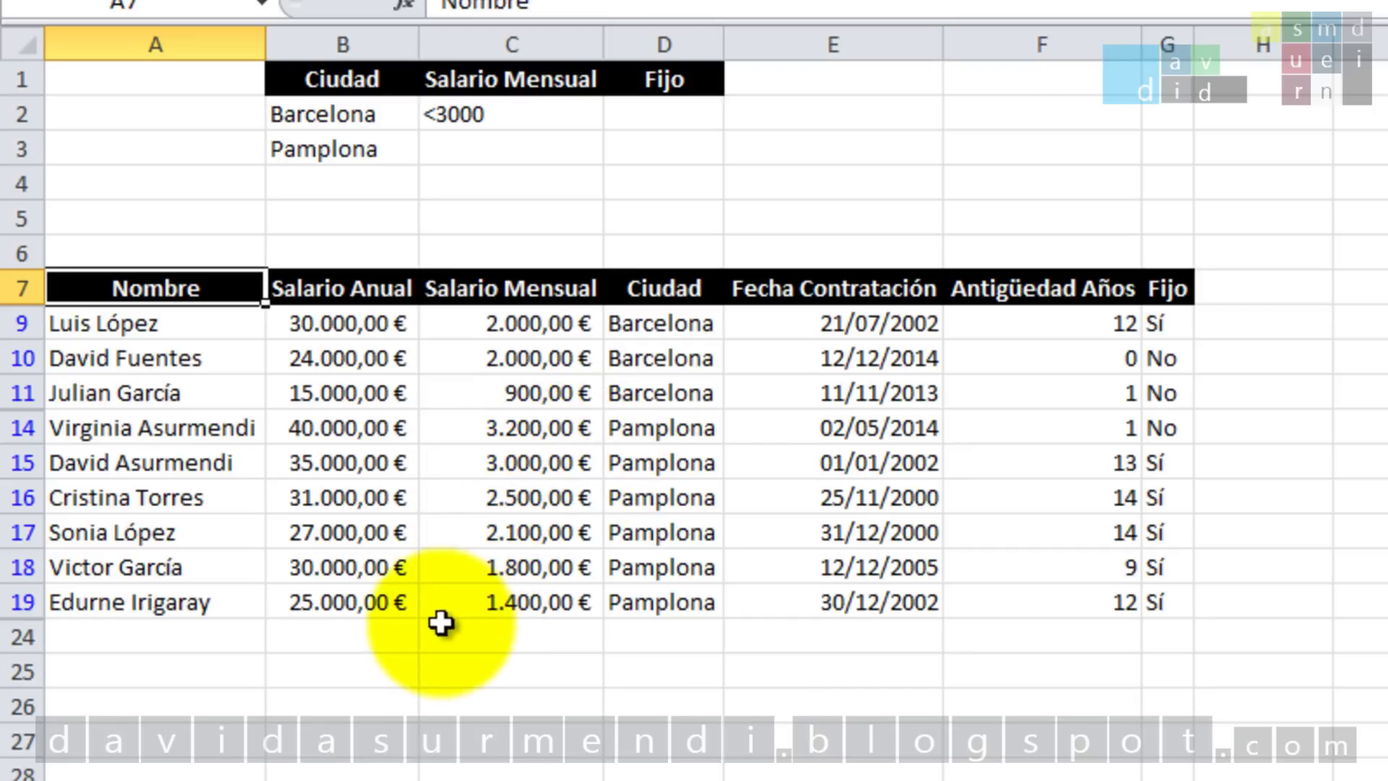
Add a <3000 monthly salary condition for Pamplona in C3
click(450, 147)
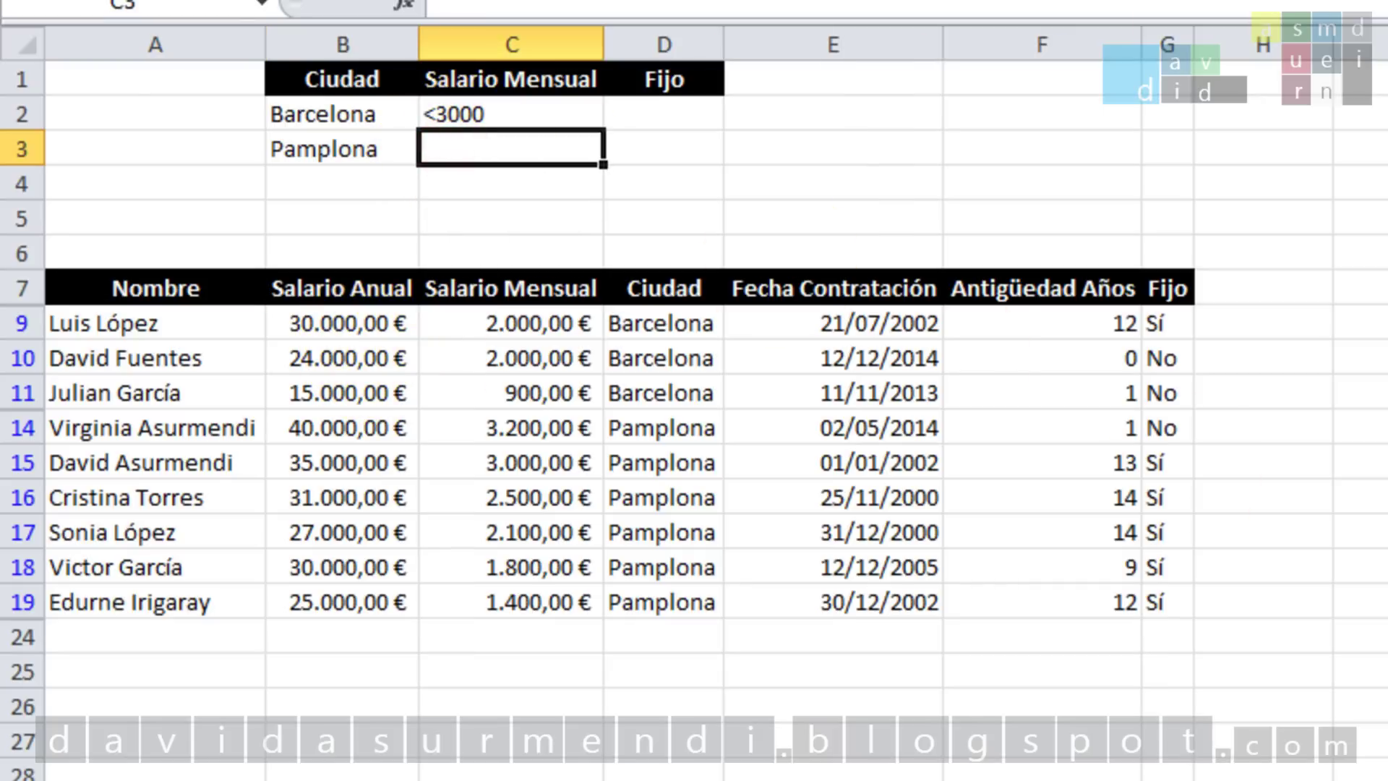
text(<3000)
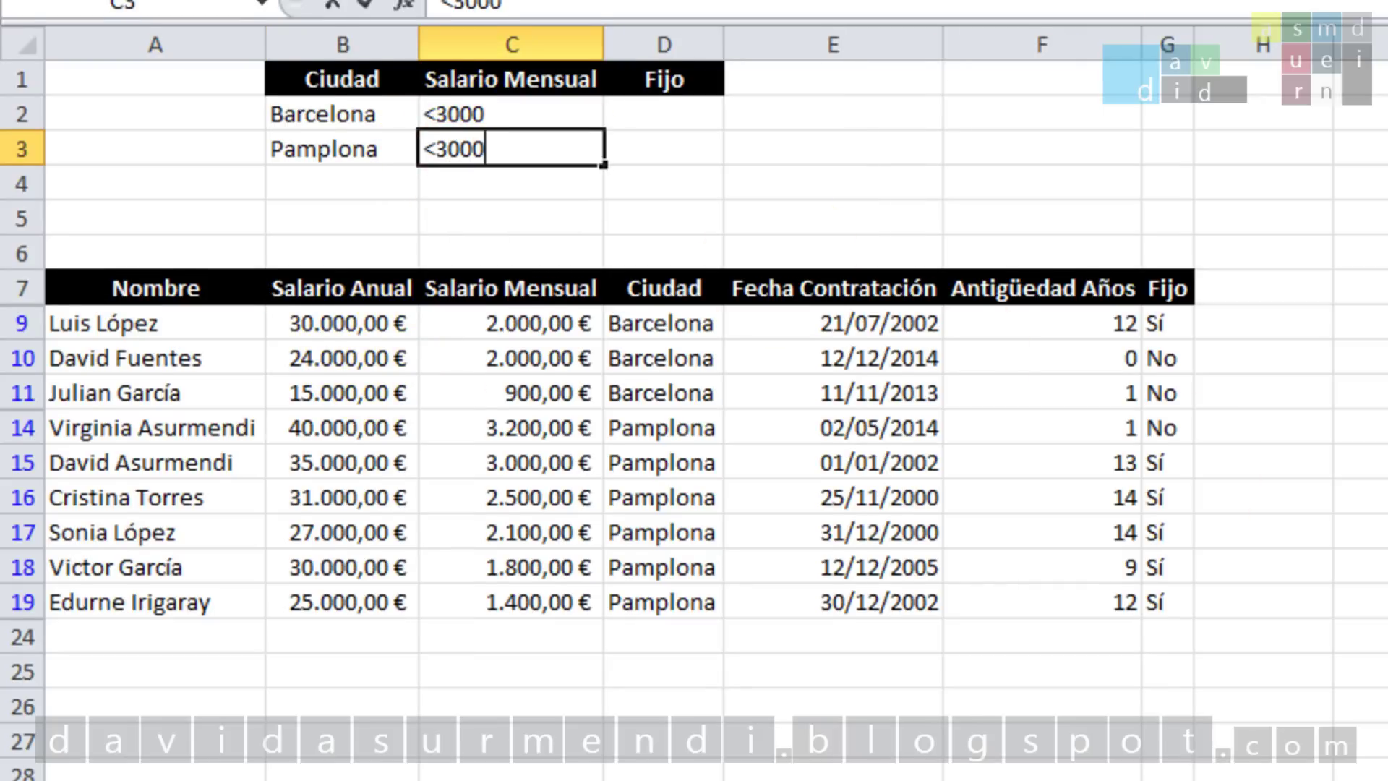
key(Return)
Refilter the employee list with the new Pamplona salary condition
click(118, 397)
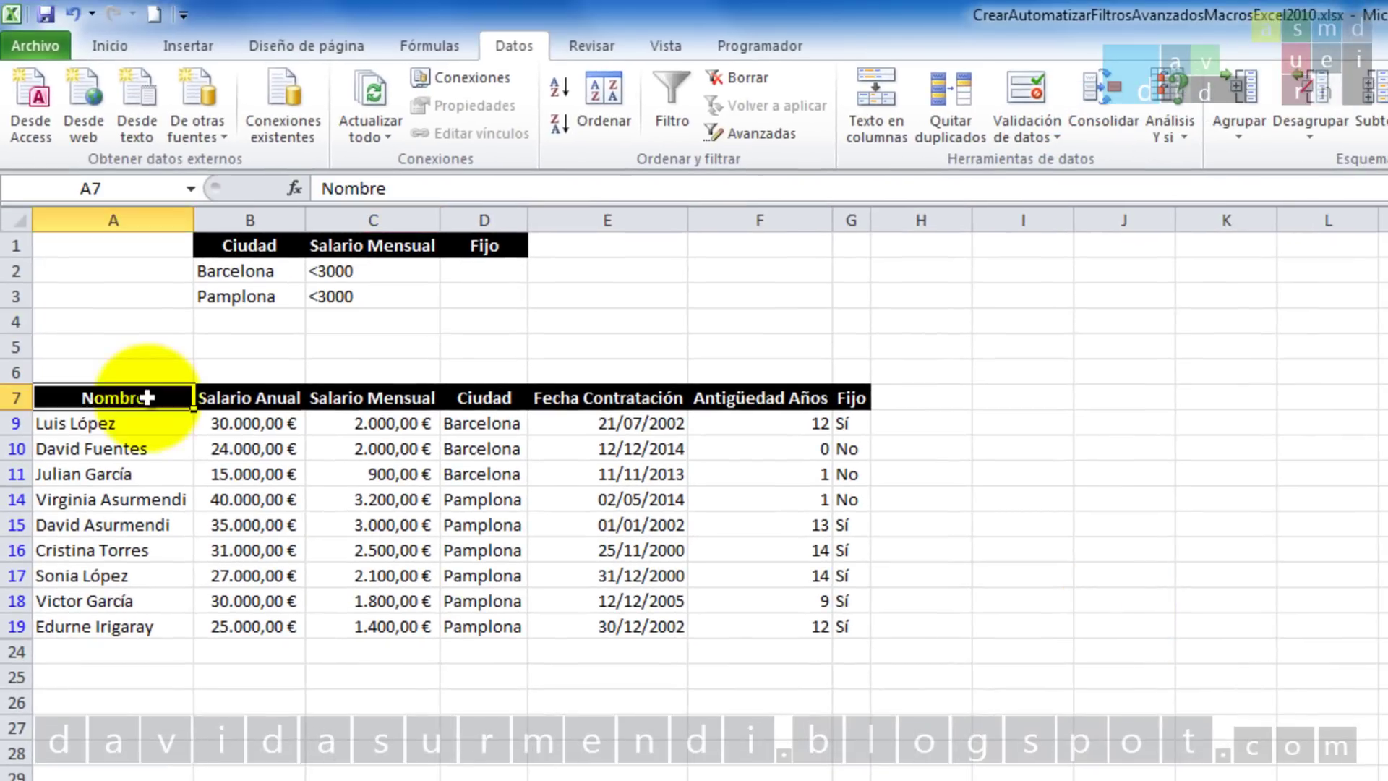
click(778, 132)
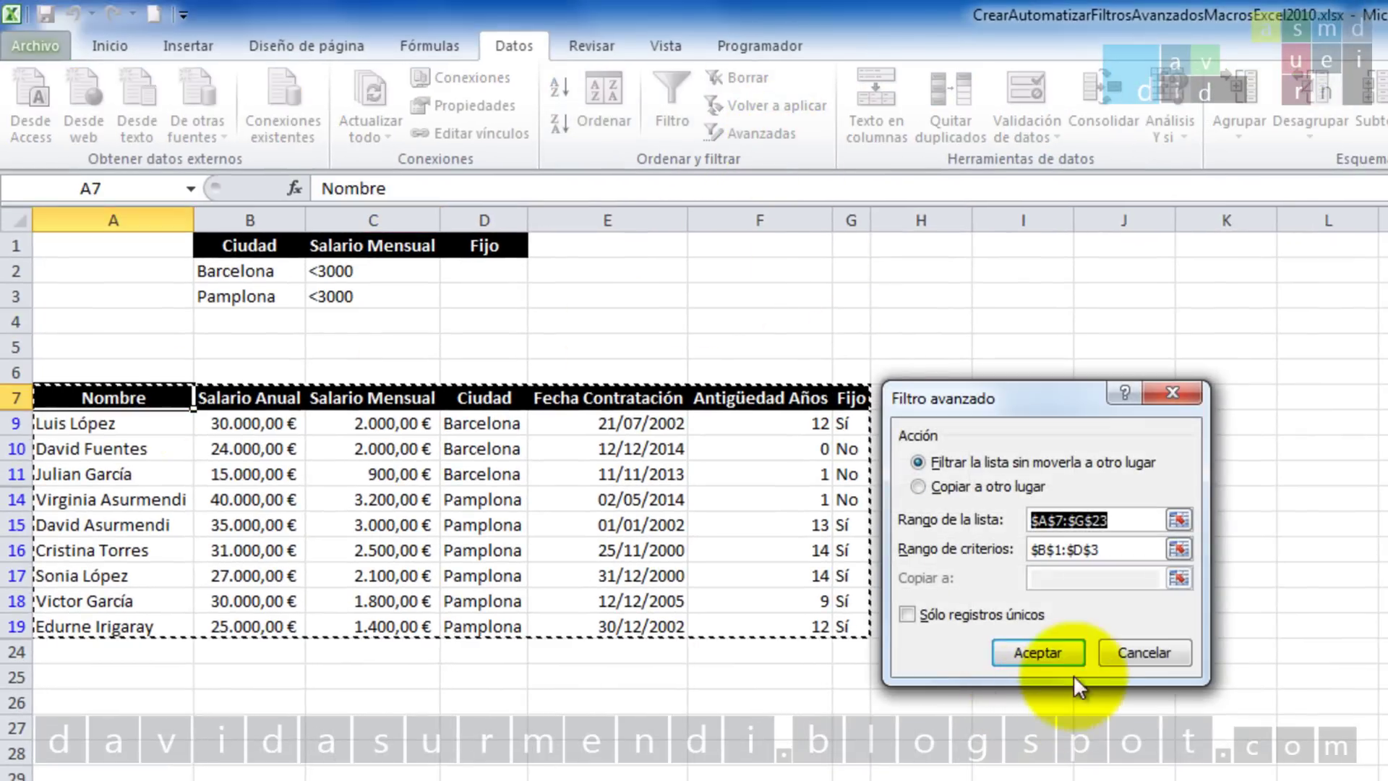
click(1072, 655)
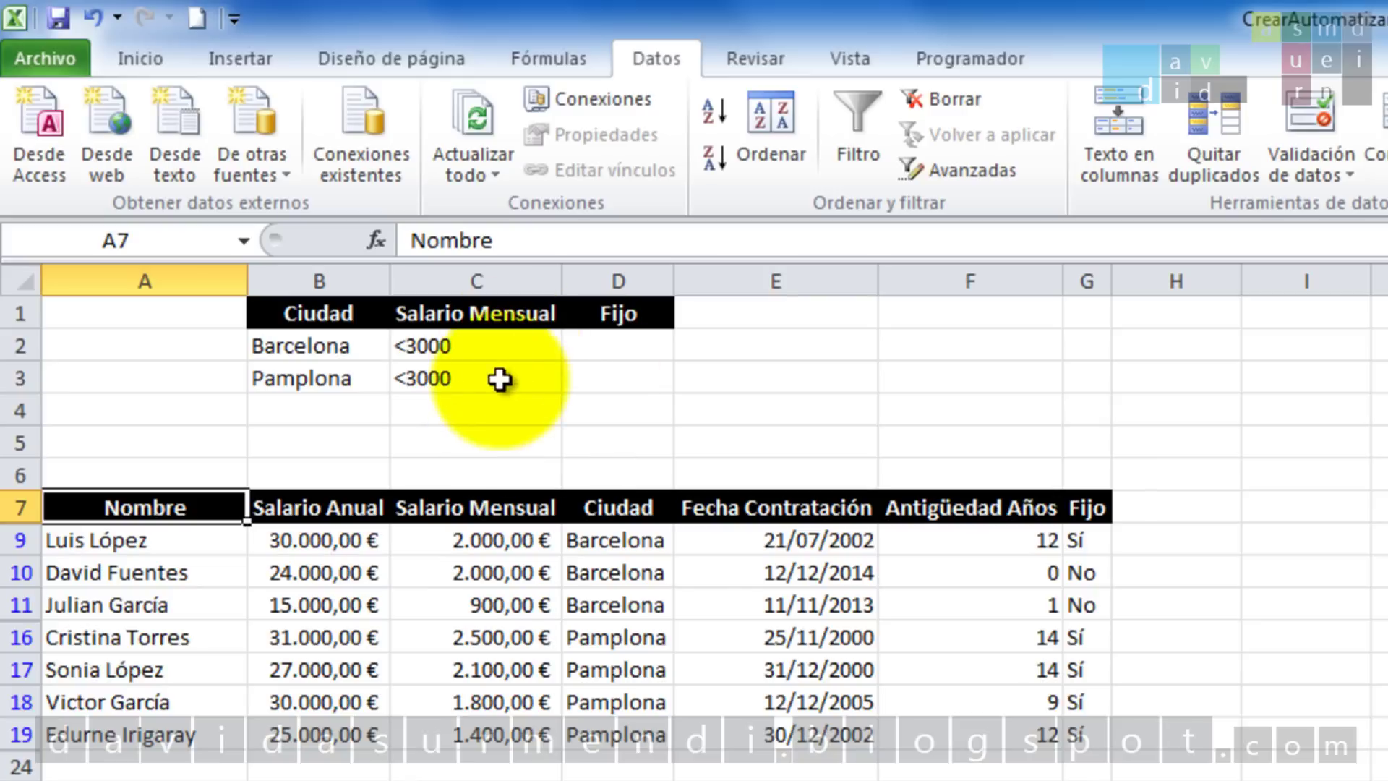
Delete the <3000 condition from C3, leaving Pamplona without a salary limit
click(444, 381)
key(Delete)
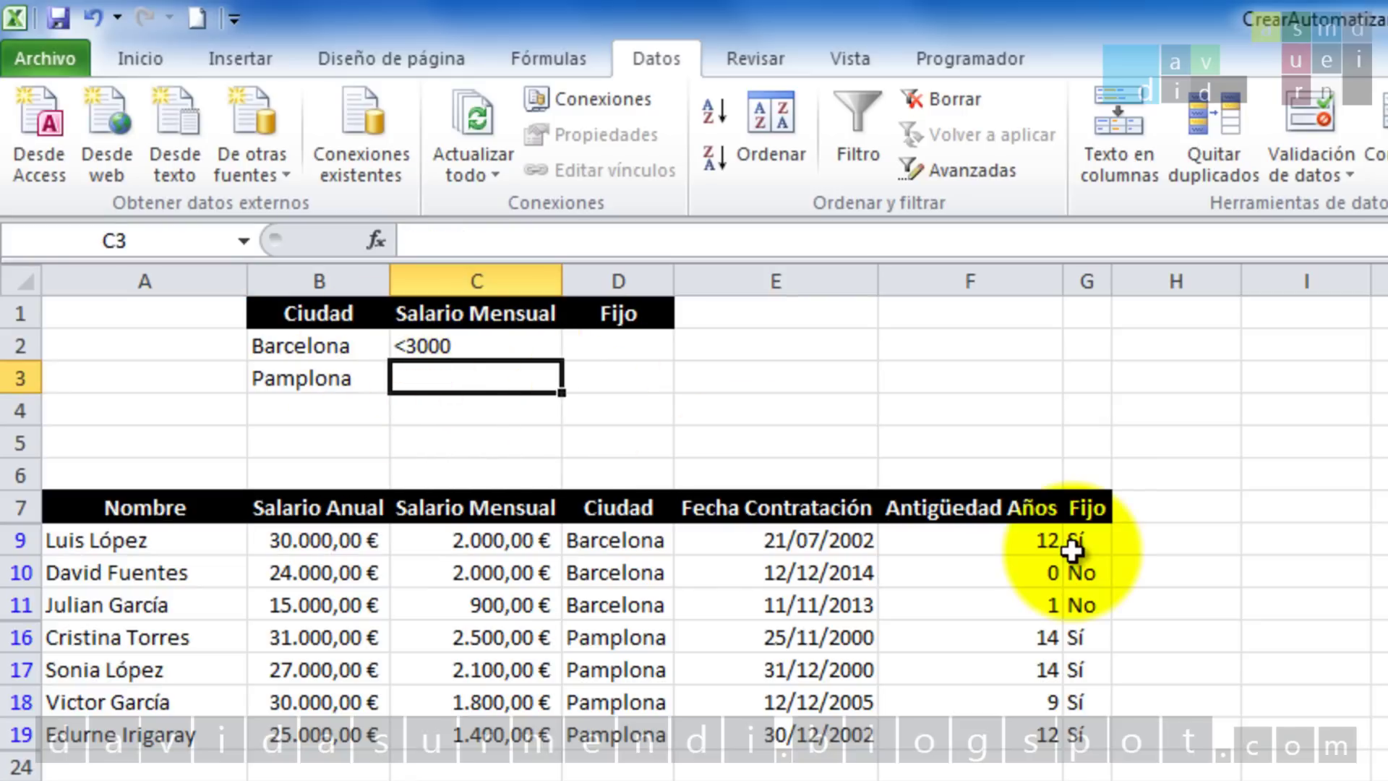
click(506, 407)
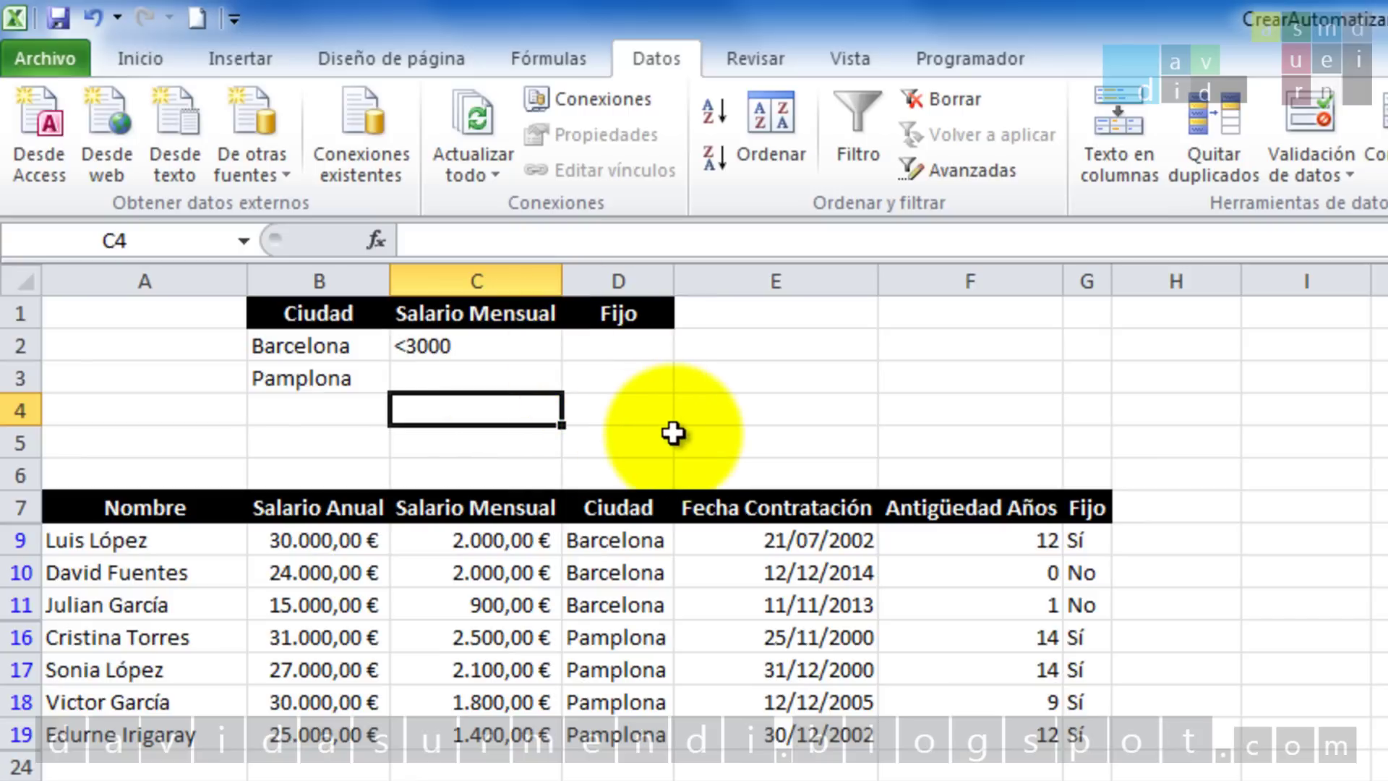
Copy the Salario Mensual header from C7 into D1
click(473, 506)
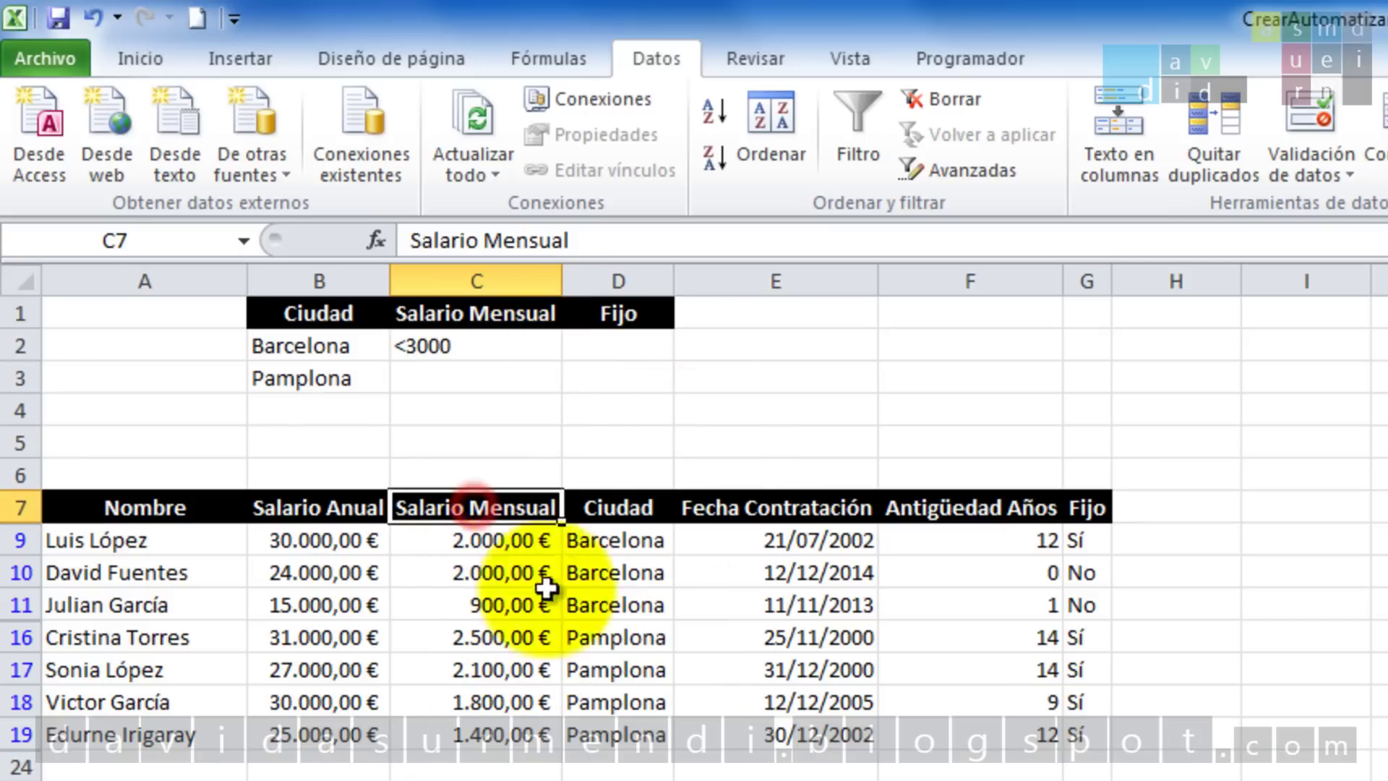
click(138, 55)
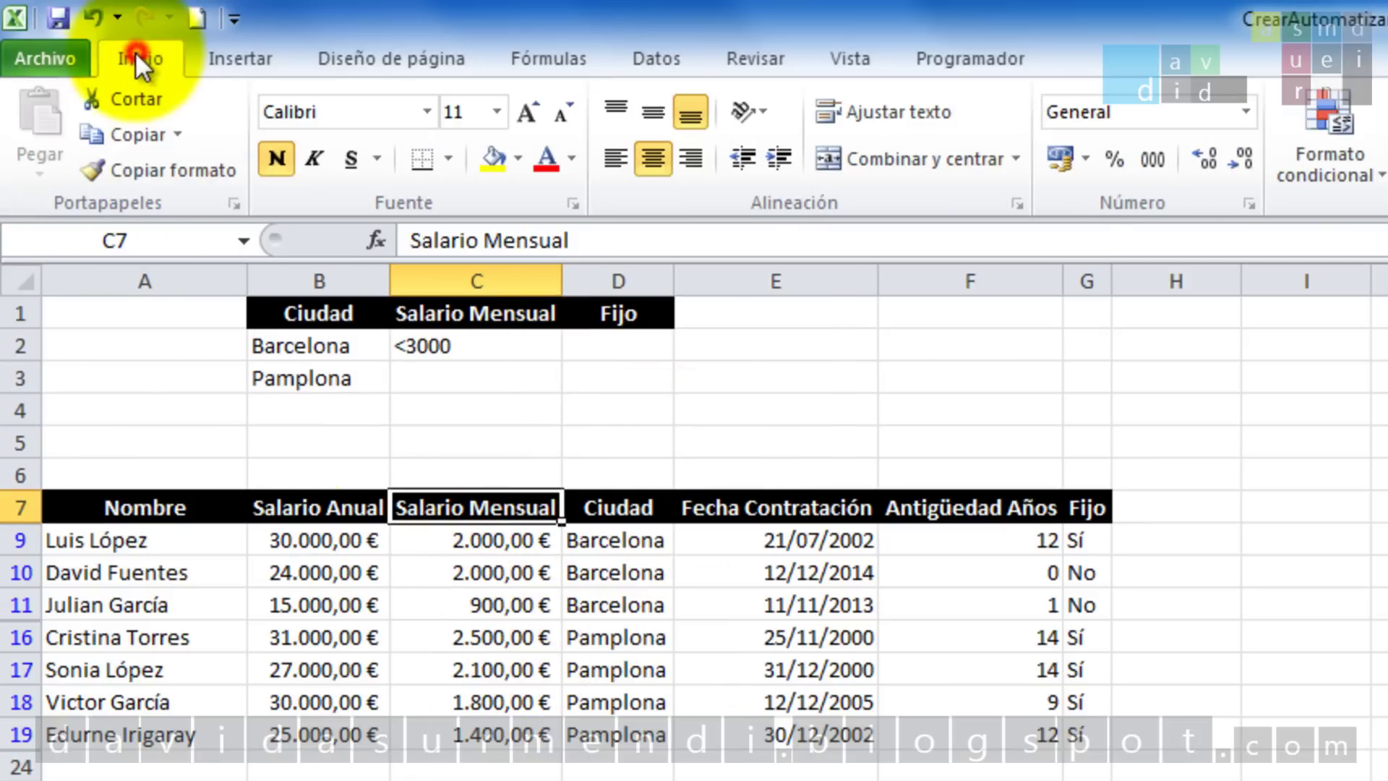
click(134, 135)
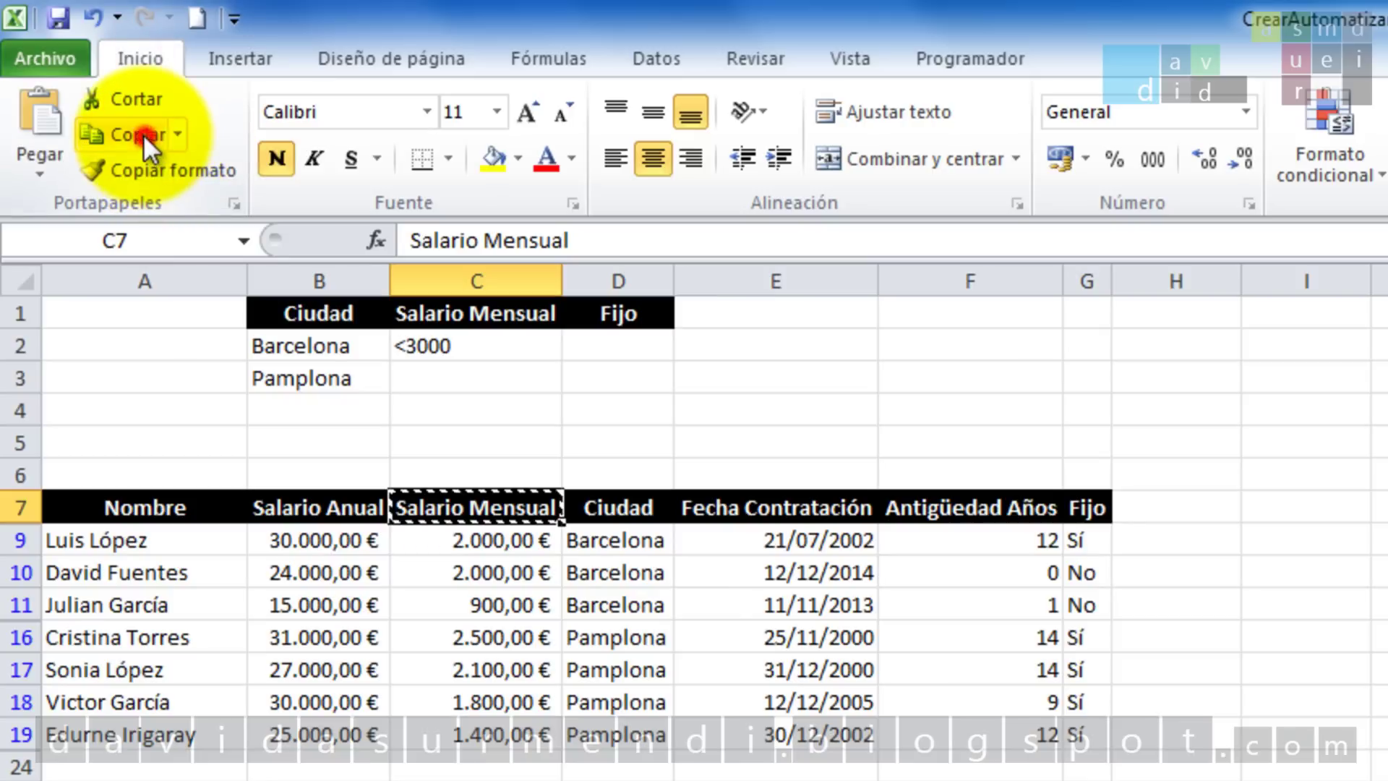
click(636, 313)
click(54, 130)
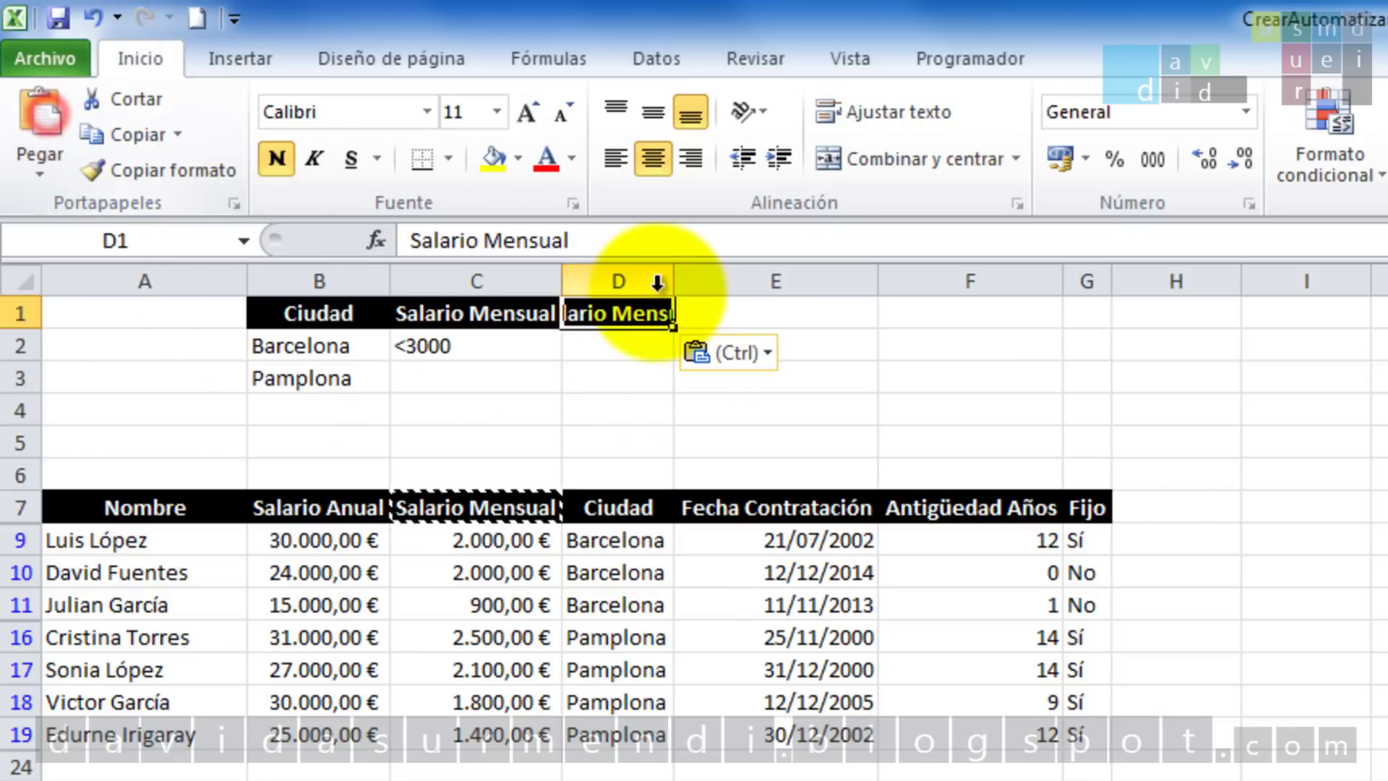
Widen column D to fit the header and select both Salario Mensual headings C1:D1
double_click(674, 281)
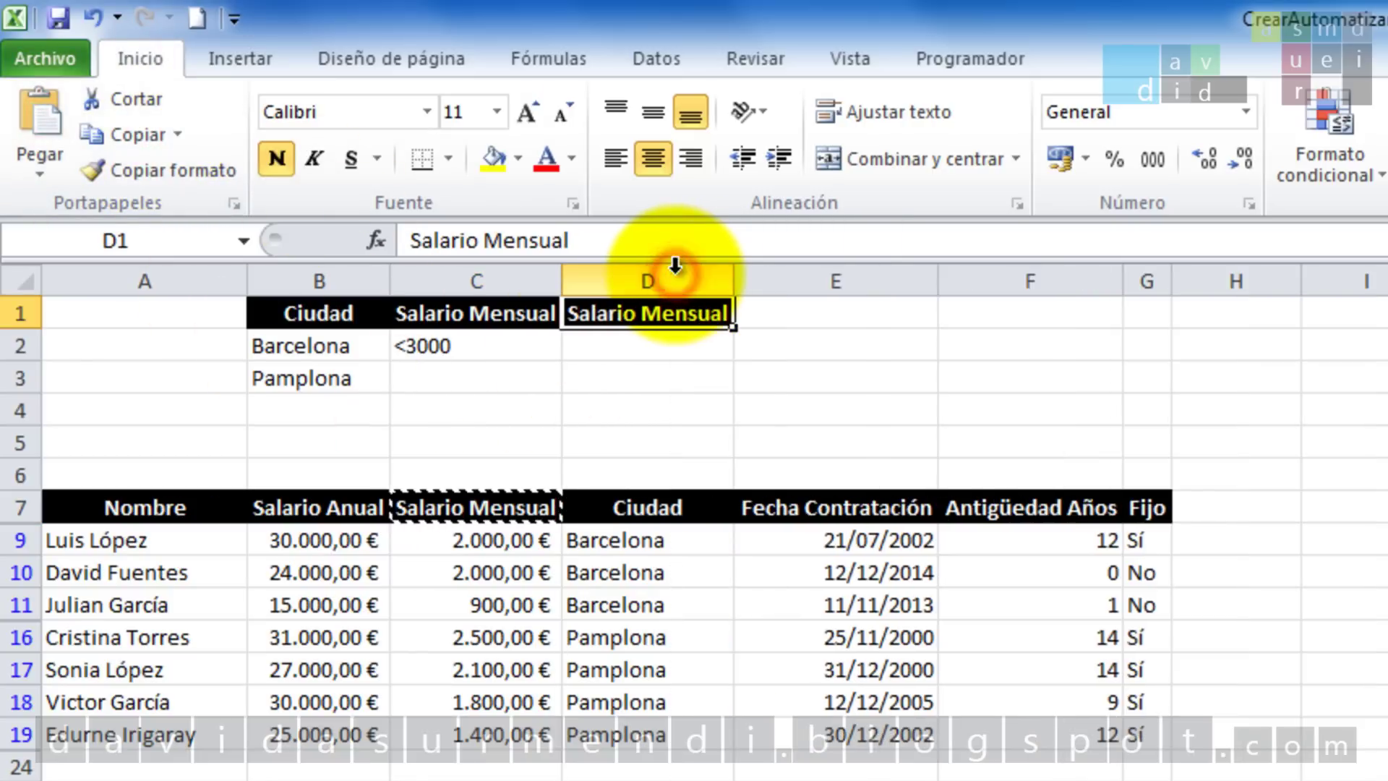
click(666, 434)
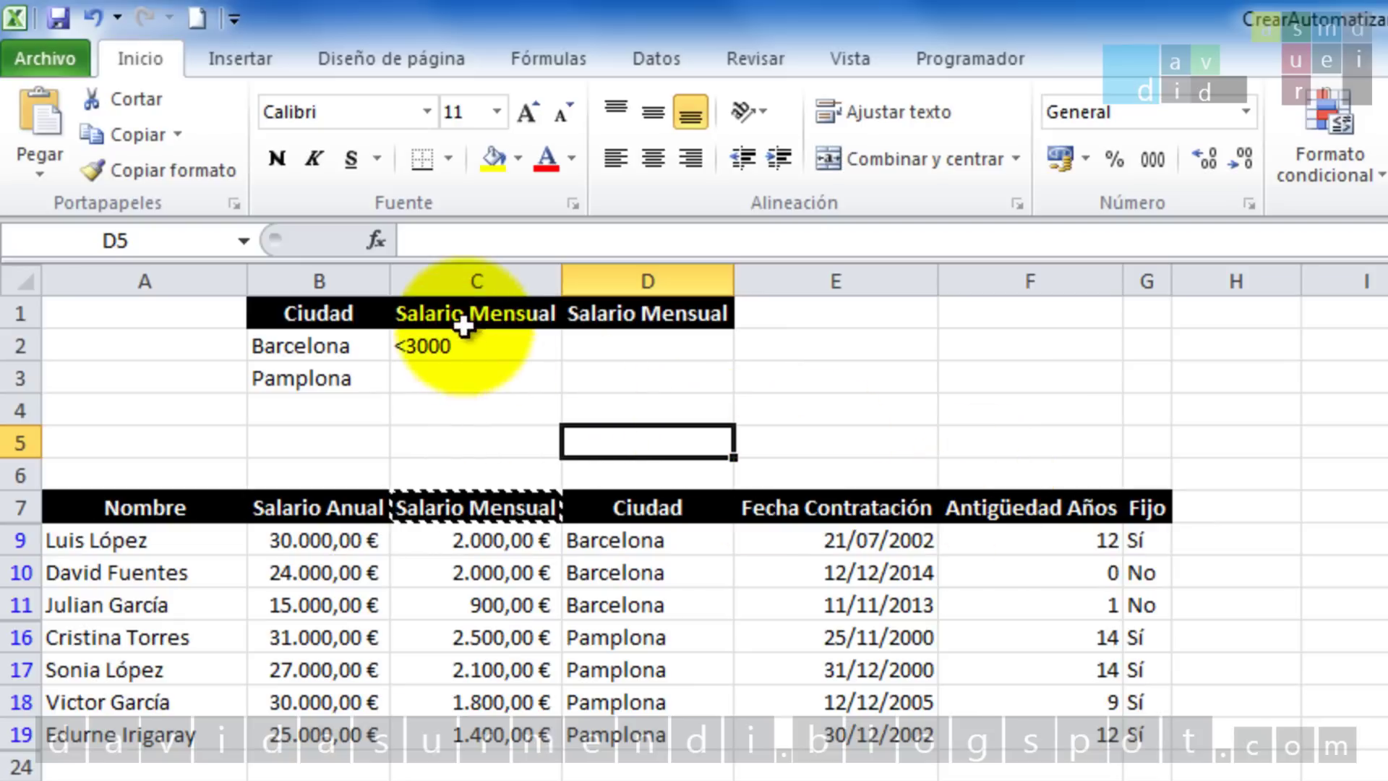
drag(470, 313, 636, 313)
click(764, 415)
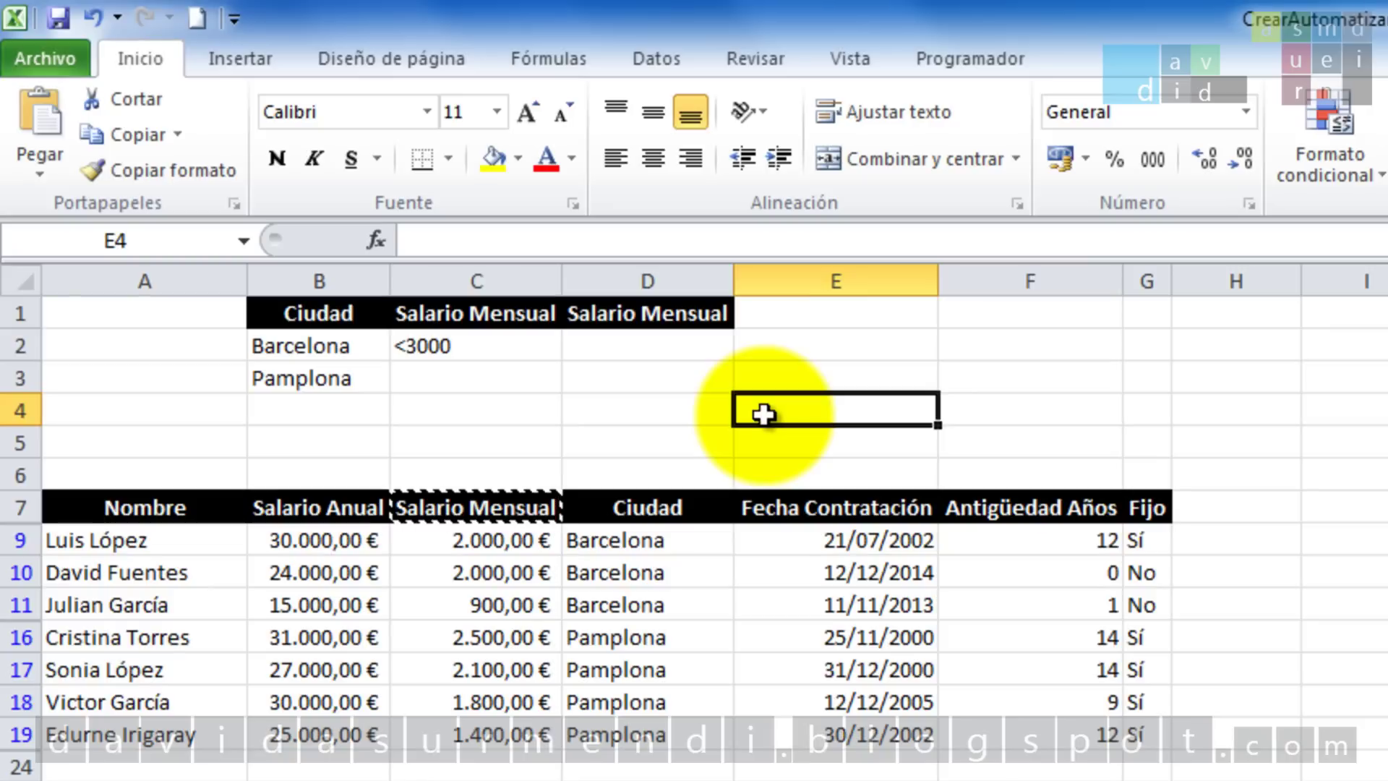
Enter >=1000 in C2 and <=3000 in D2 as Barcelona's salary band
click(460, 345)
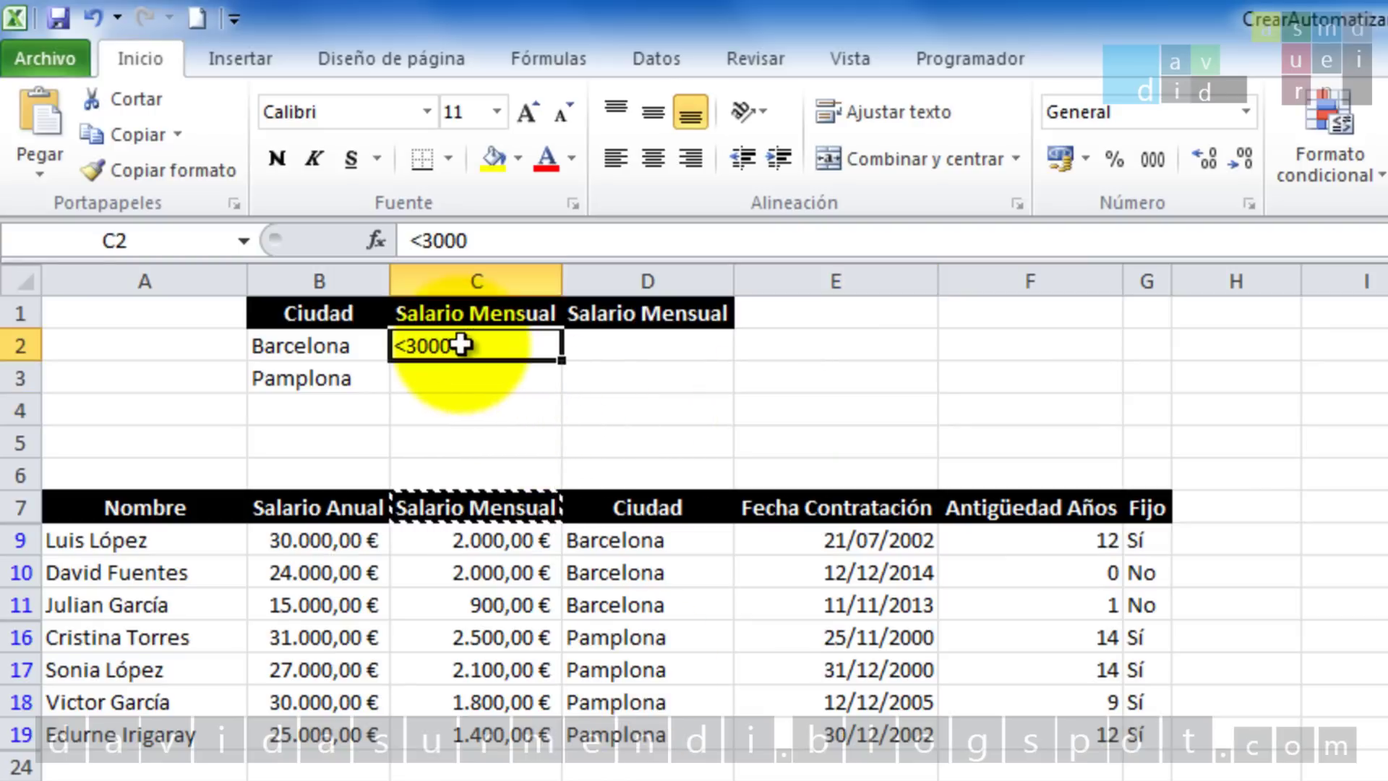
text(>=1000)
click(642, 350)
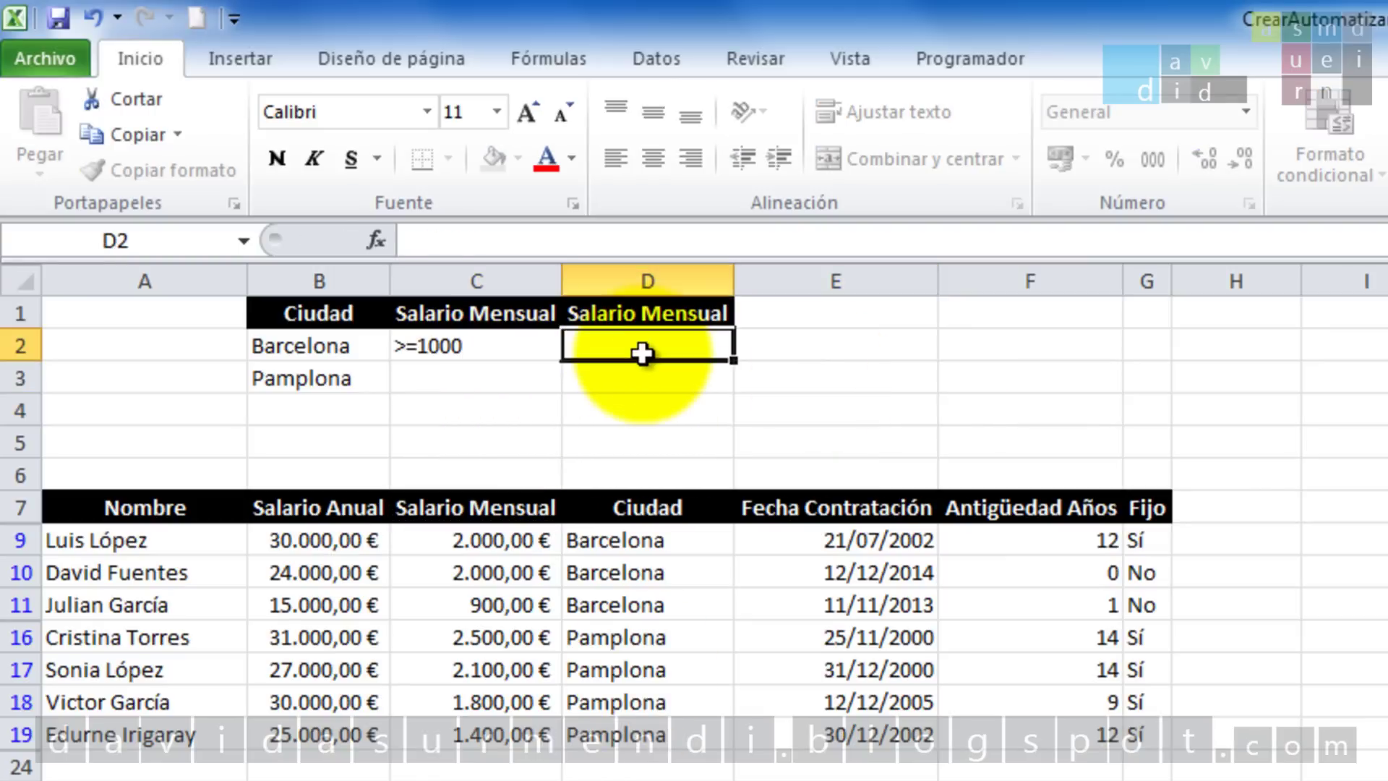
text(<=3000)
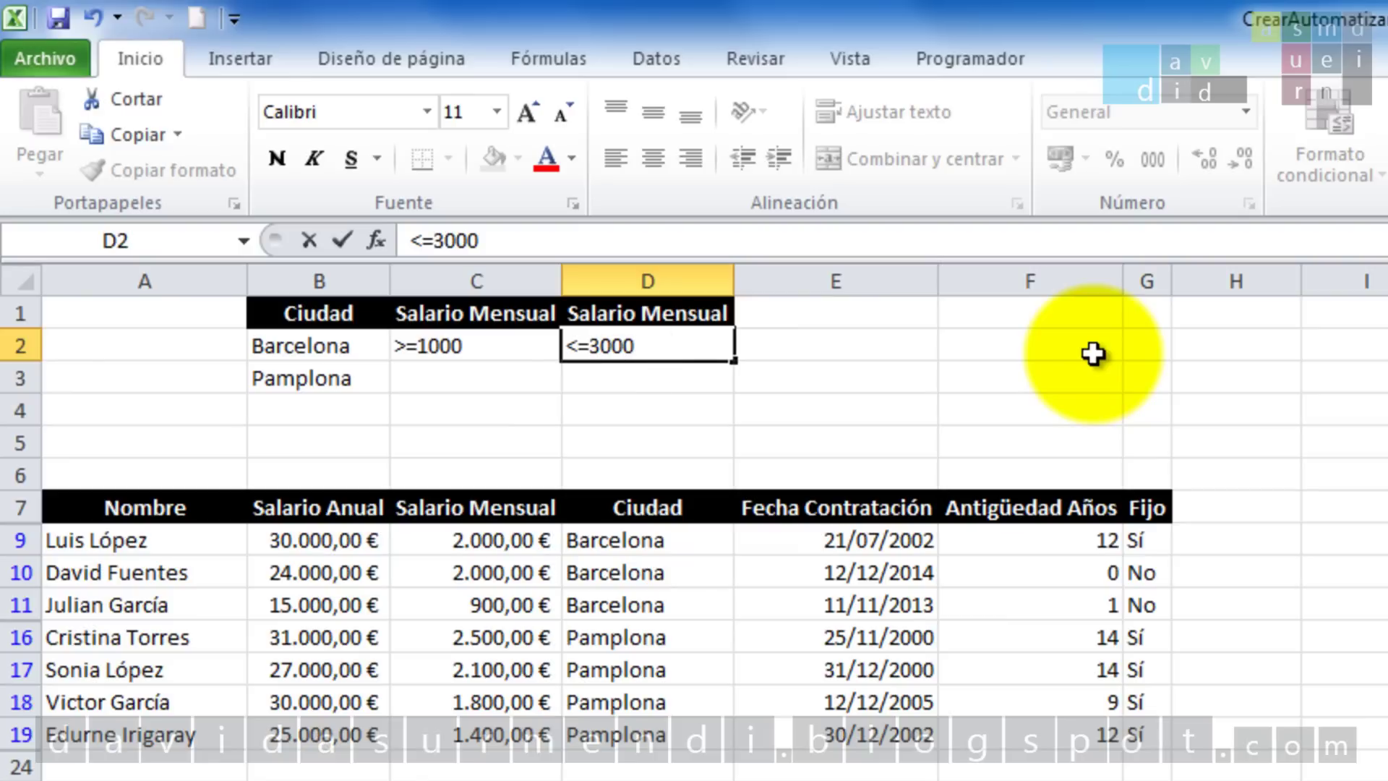
key(Return)
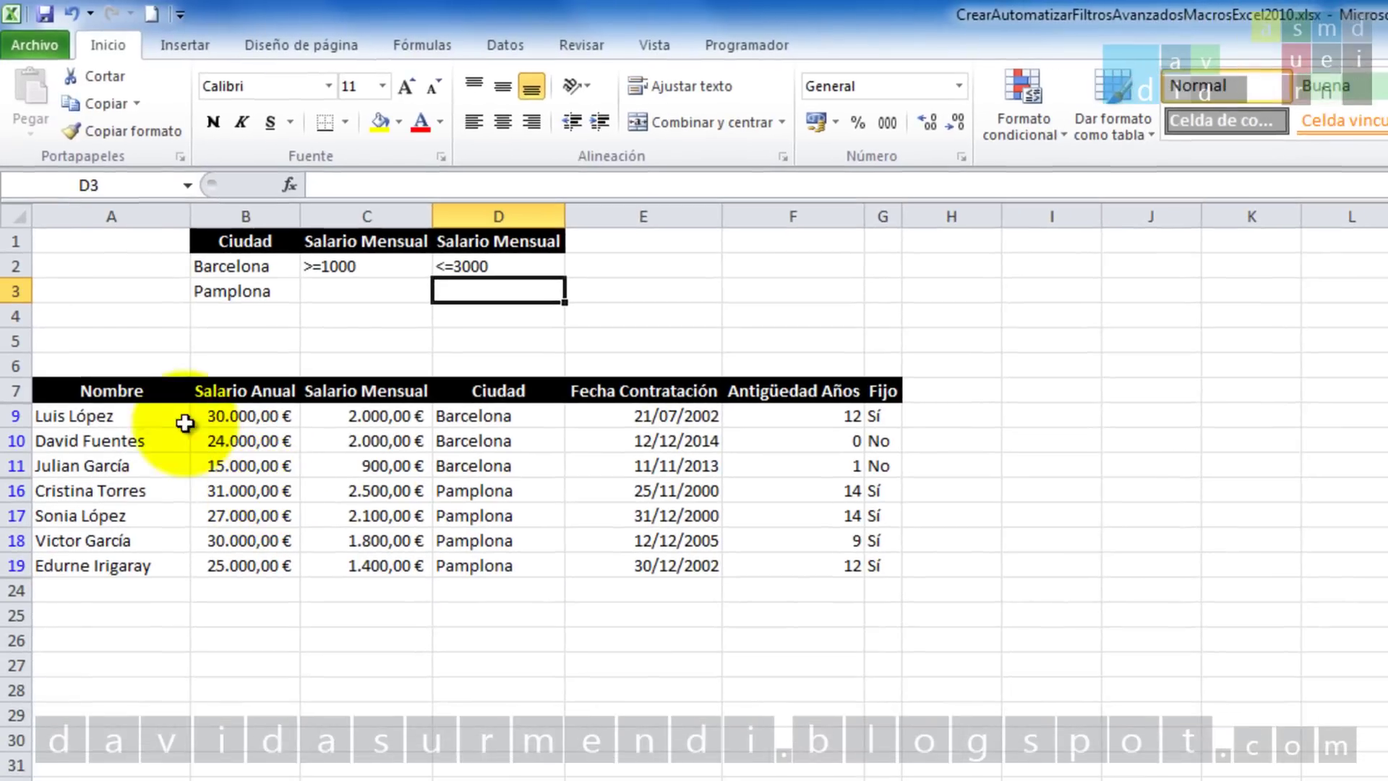
Run the advanced filter on the employee list with the current criteria range
click(130, 397)
click(505, 45)
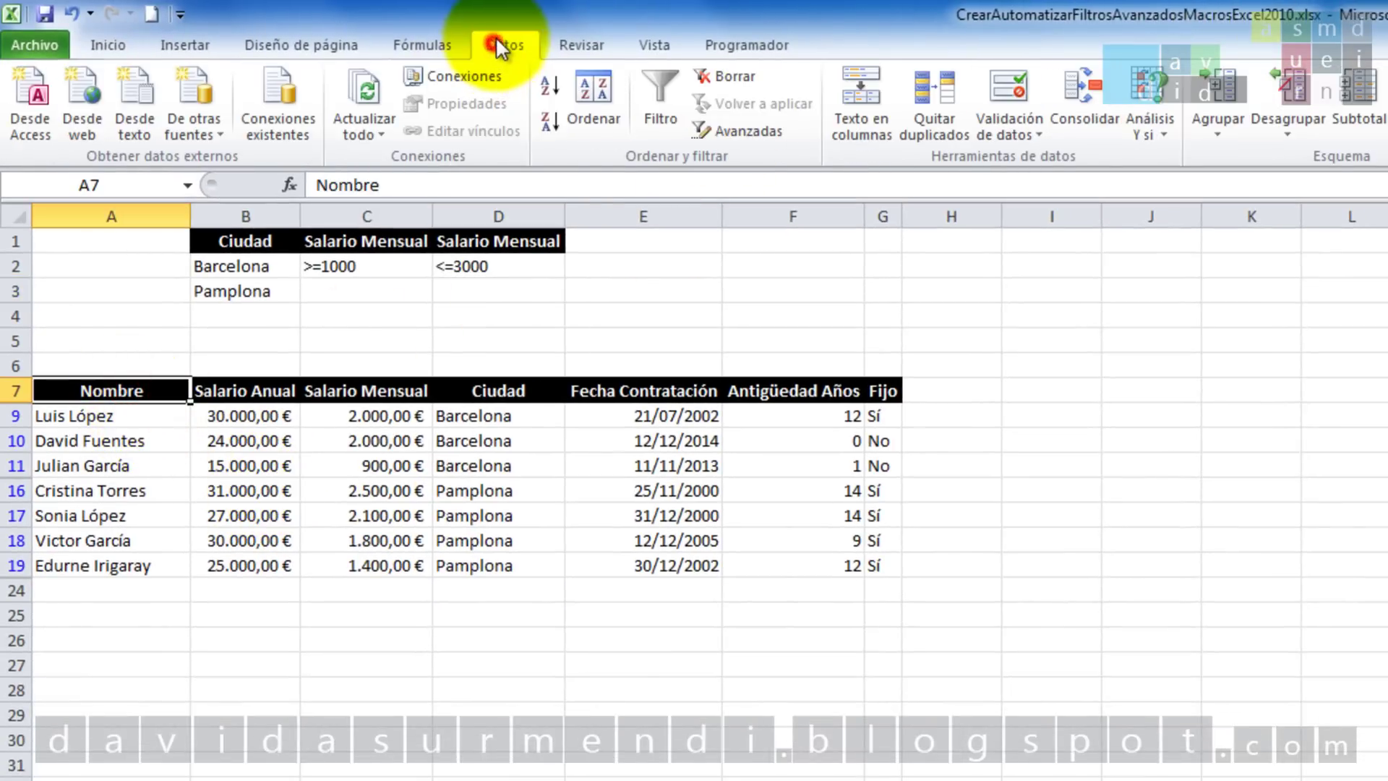
click(734, 130)
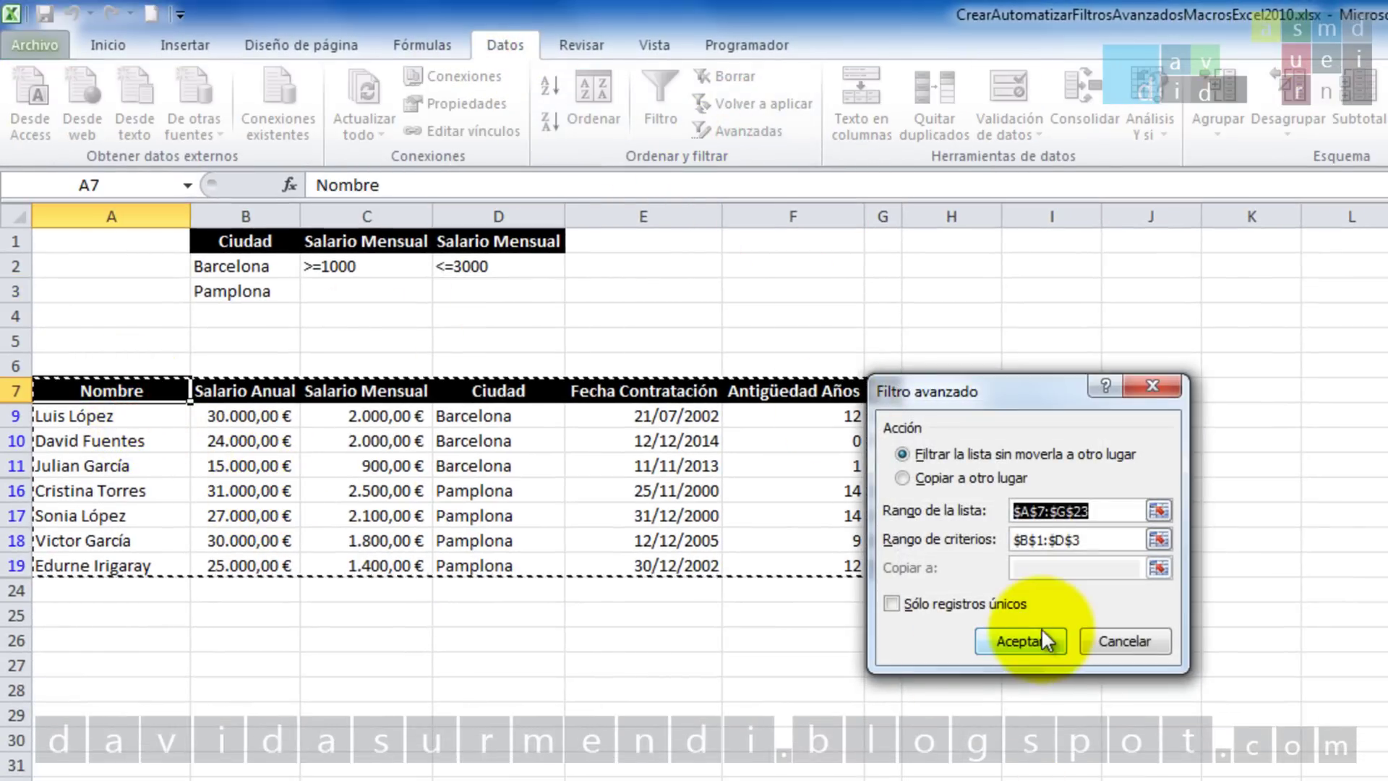
click(1041, 628)
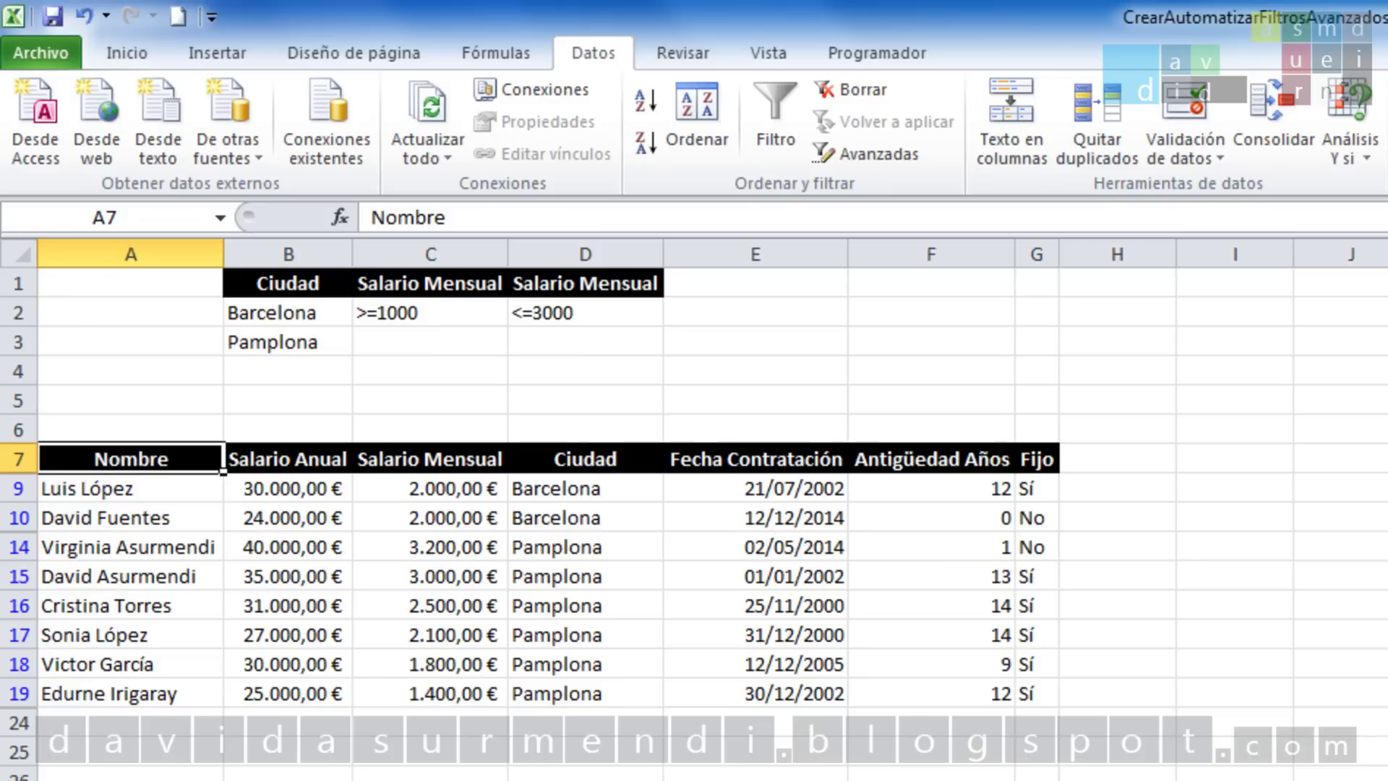
Delete Pamplona from B3 and bring up the Filtro avanzado settings
click(318, 347)
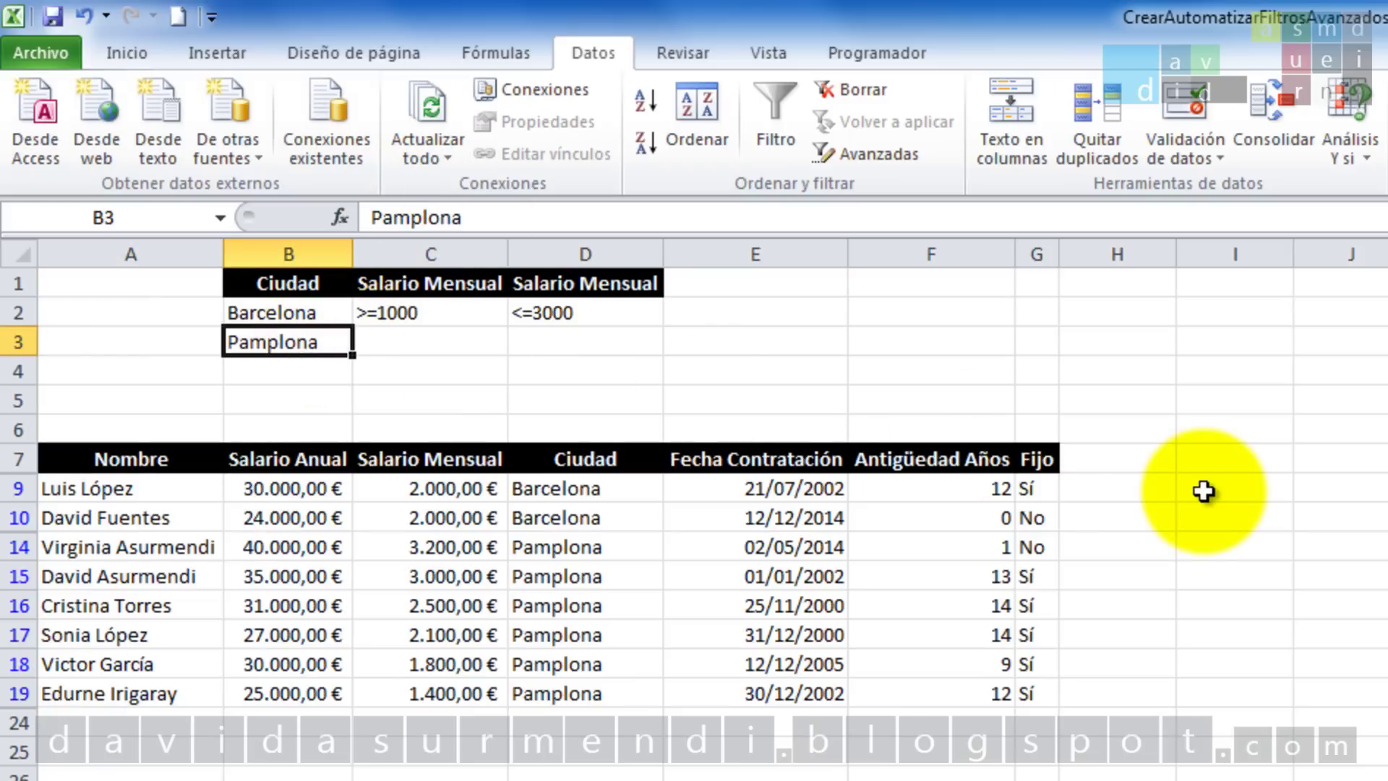
key(Delete)
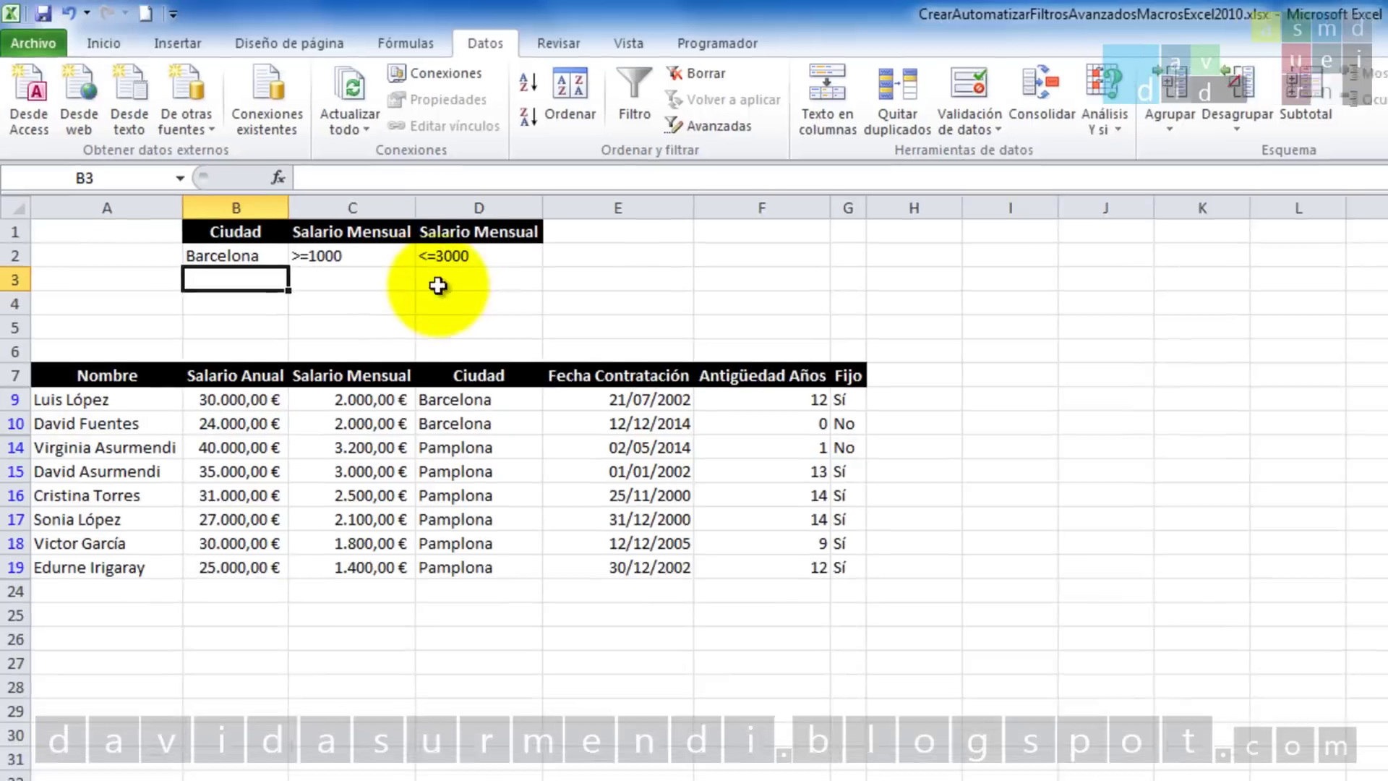
click(697, 122)
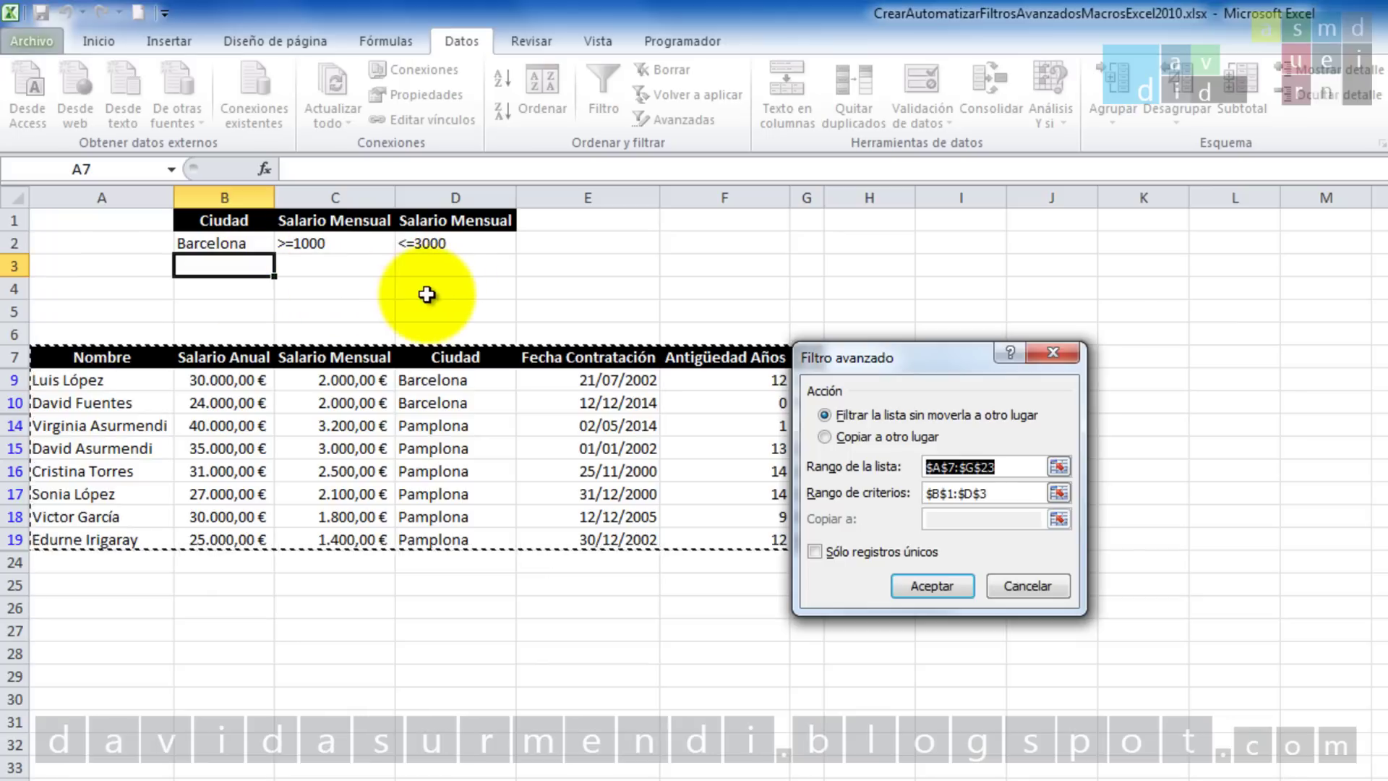
Accept the Filtro avanzado settings, which now shows every employee row
click(951, 591)
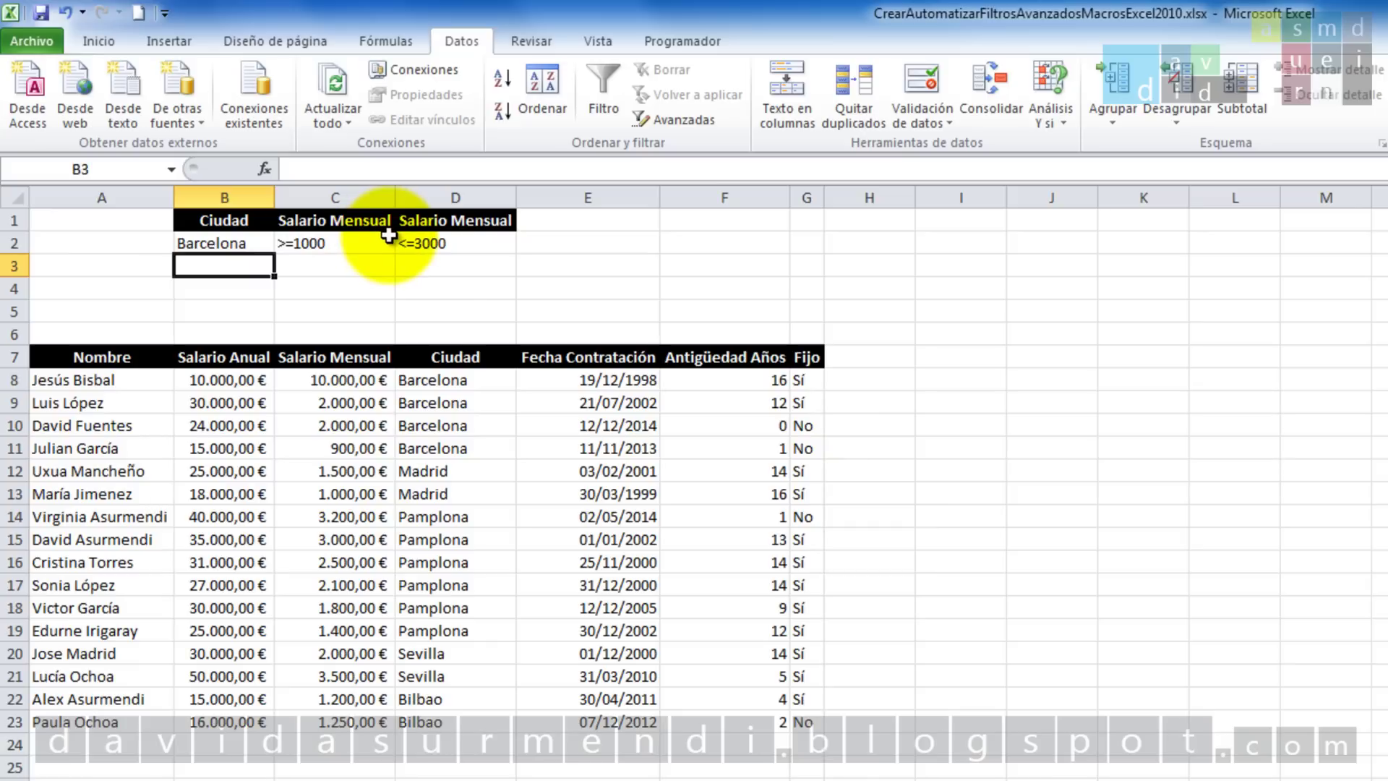
Confirm the third criteria row B3:D3 is empty and reopen the Filtro avanzado dialog
drag(224, 268, 414, 277)
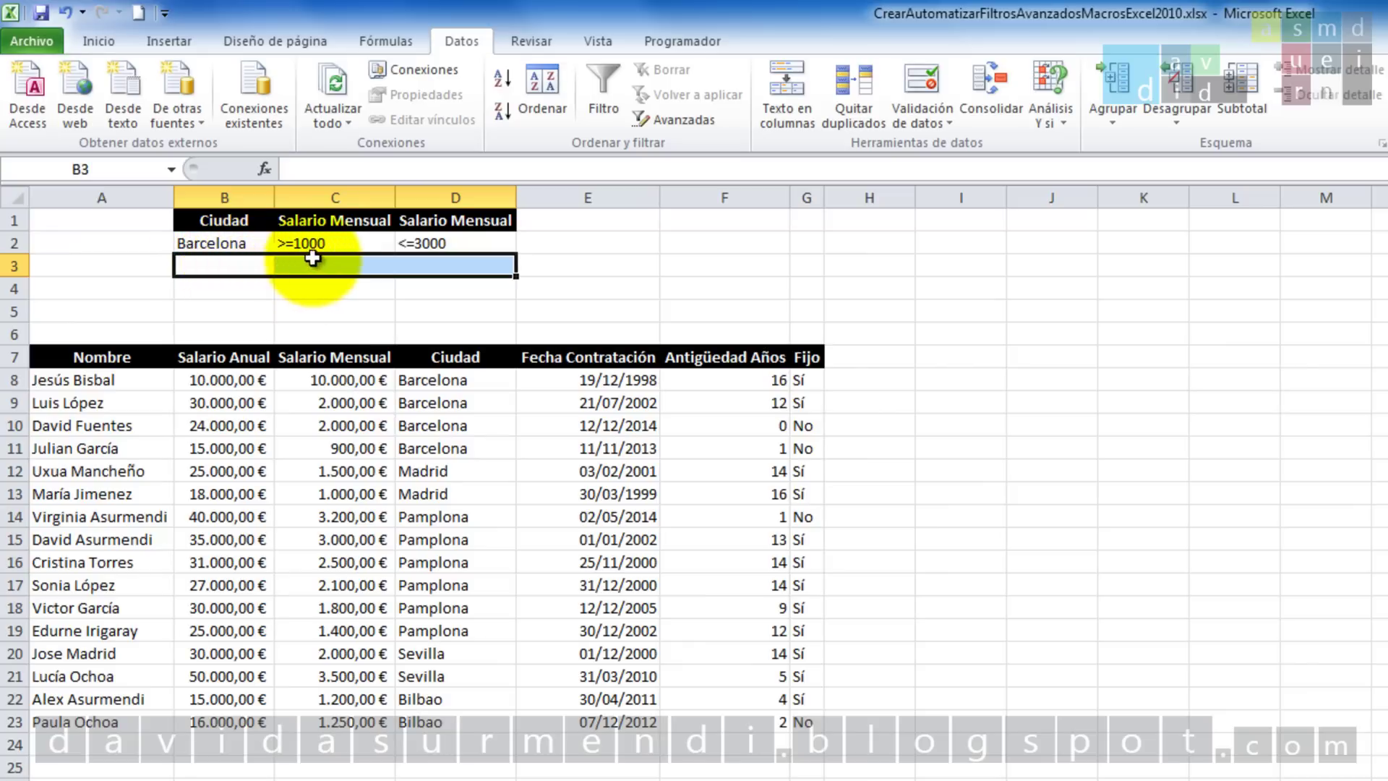
click(237, 265)
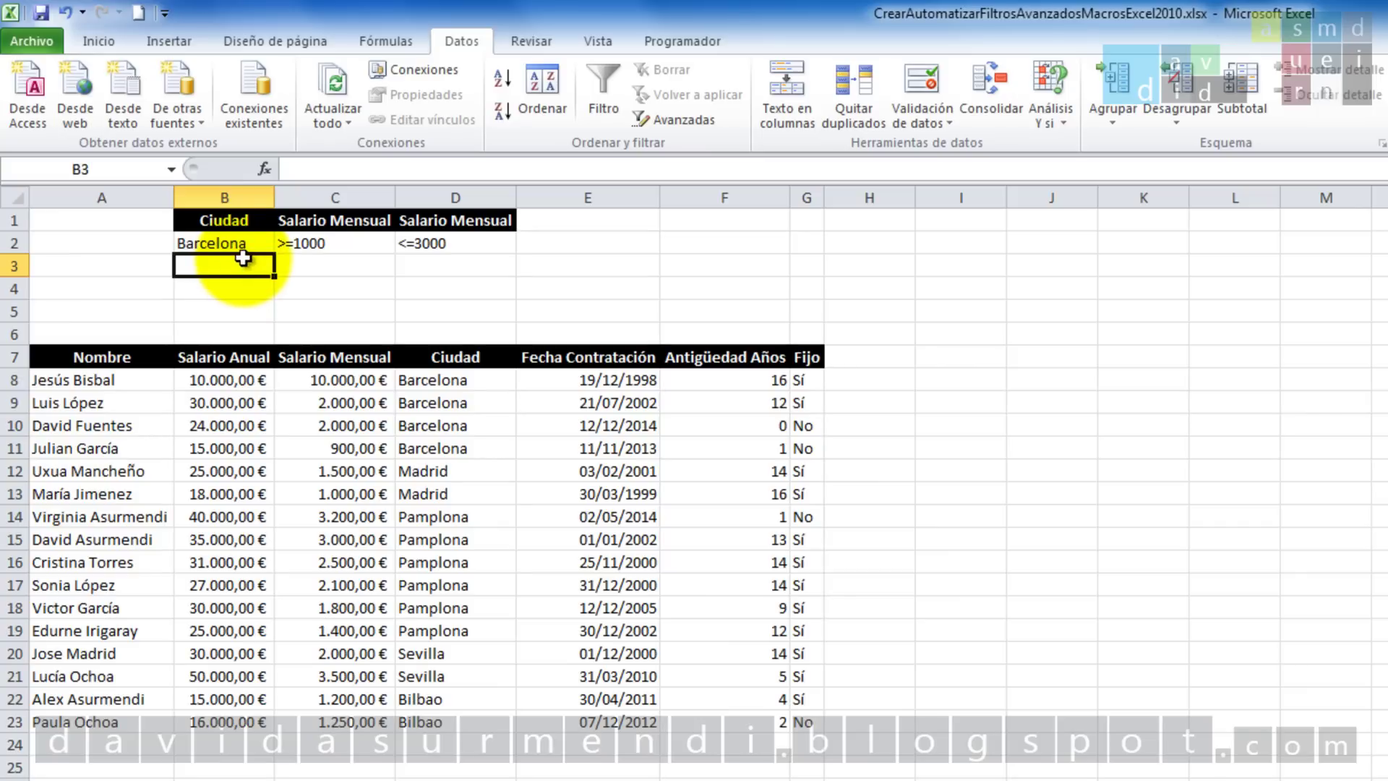
double_click(253, 271)
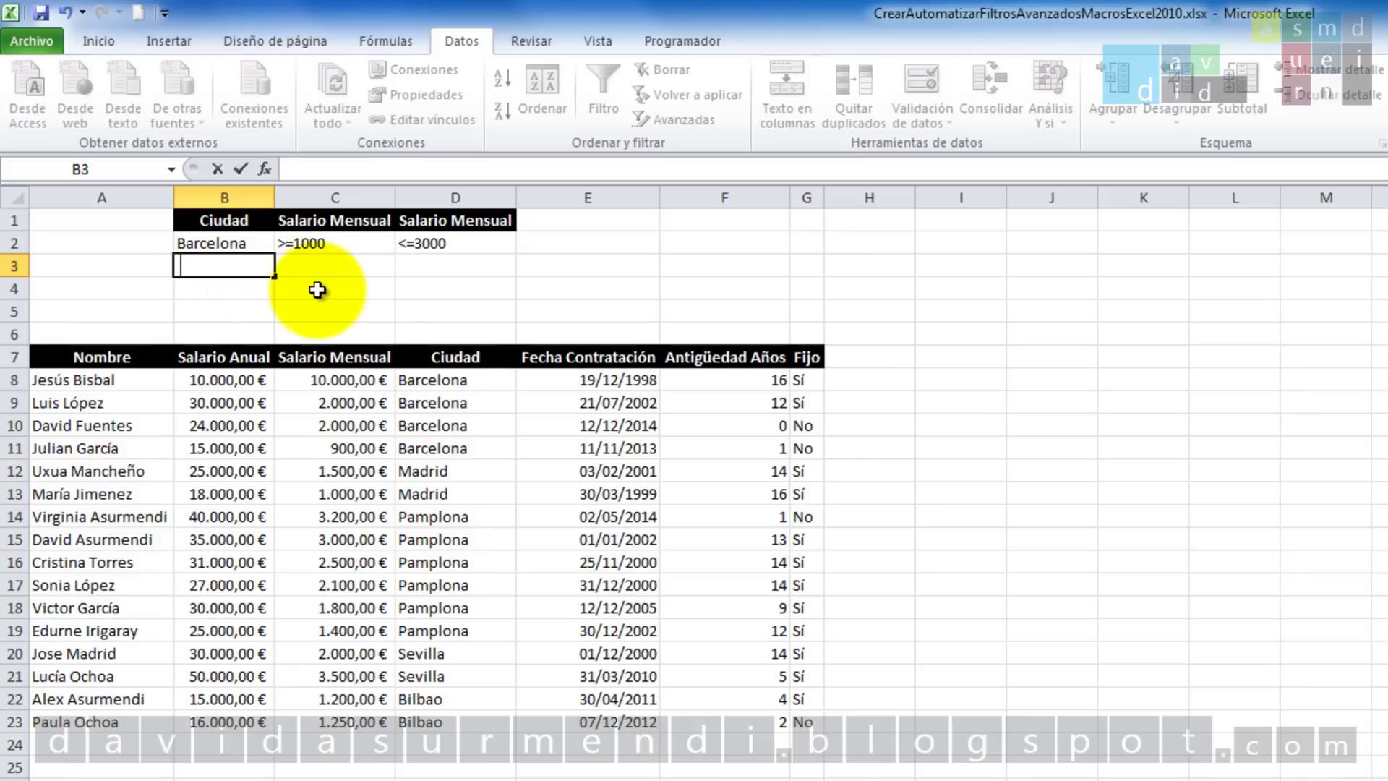
key(Return)
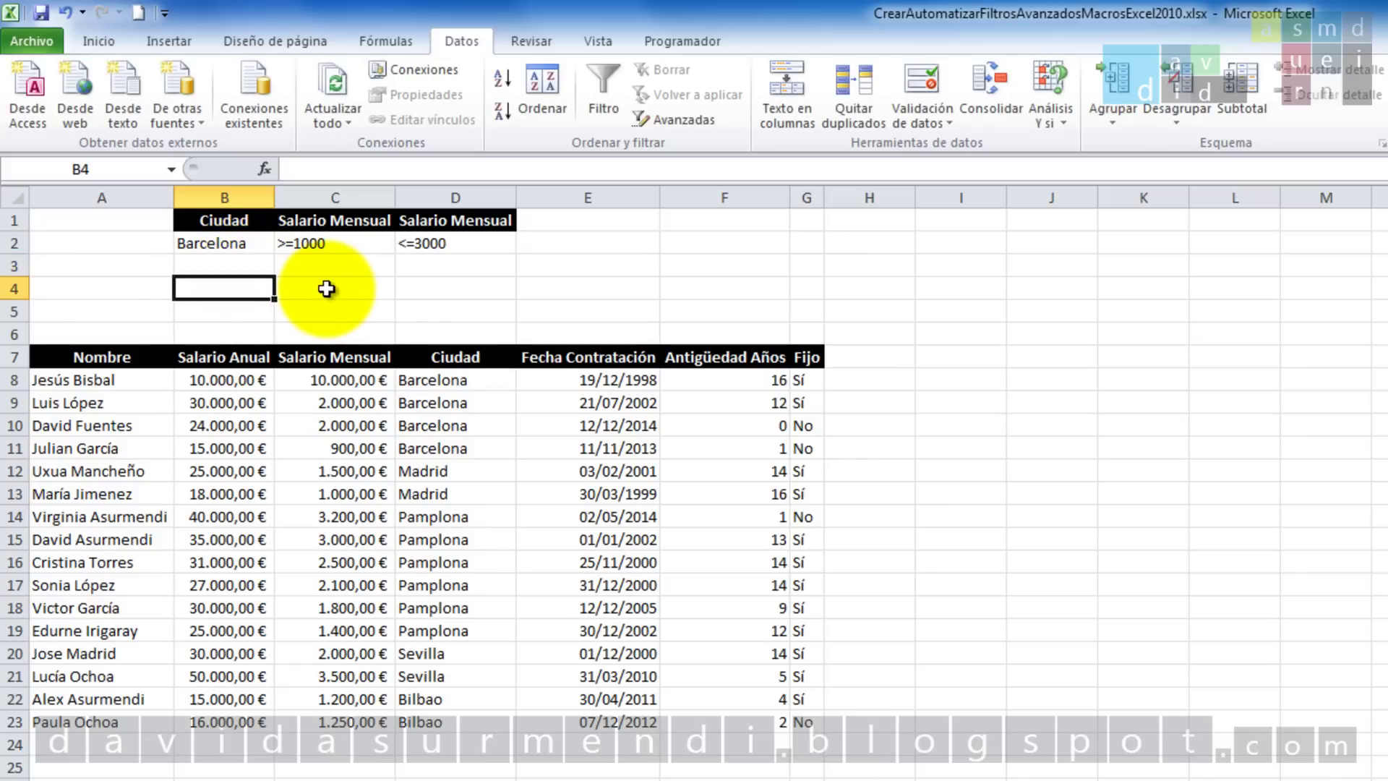
click(700, 120)
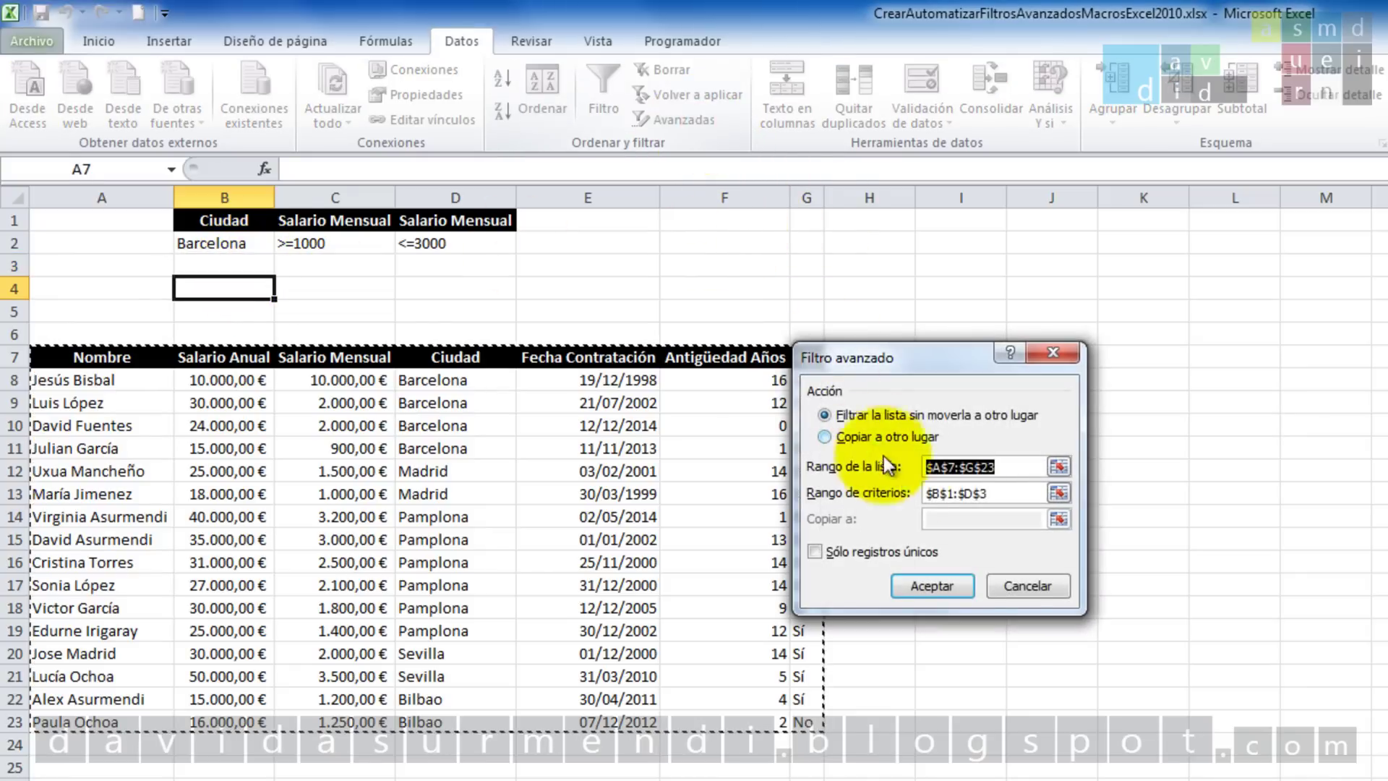
Apply the advanced filter, leaving only the two Barcelona rows at 2.000,00 € monthly
click(960, 584)
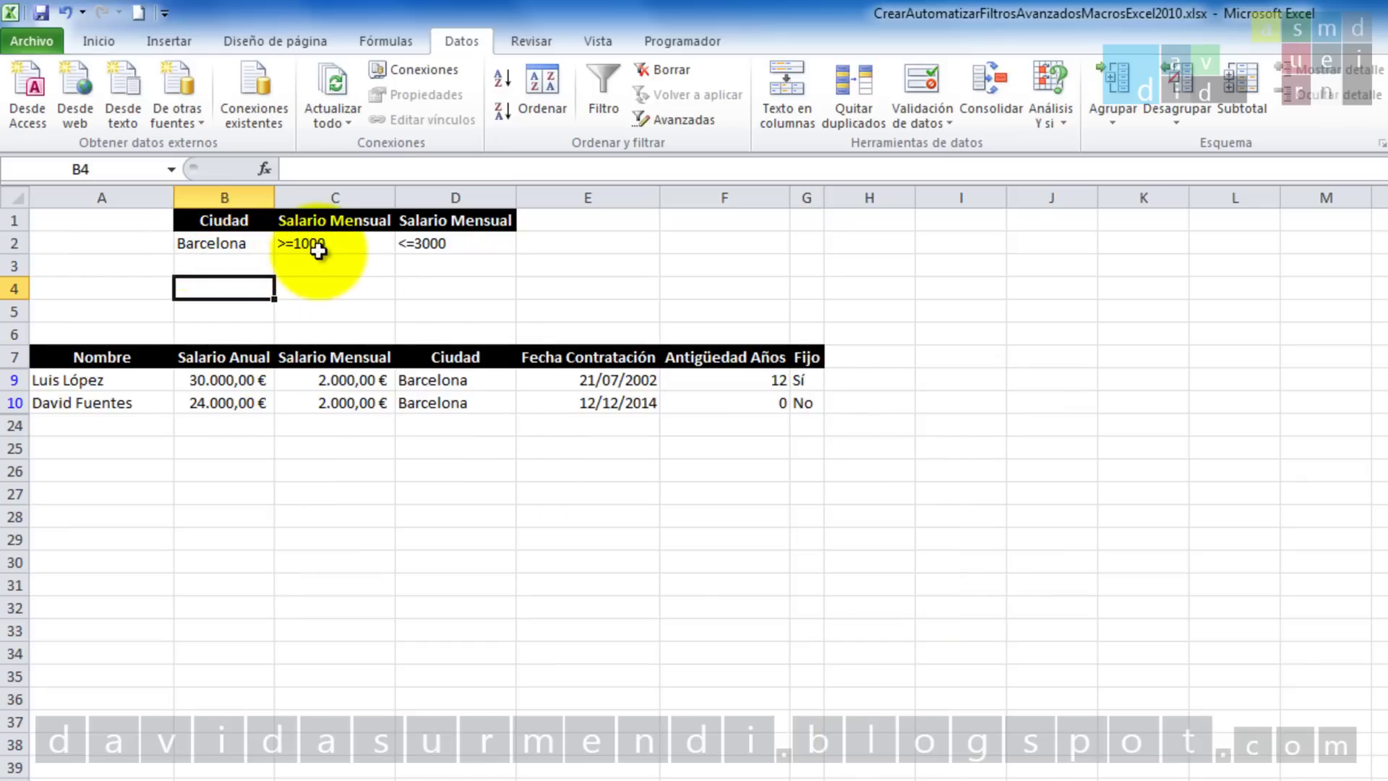
click(225, 264)
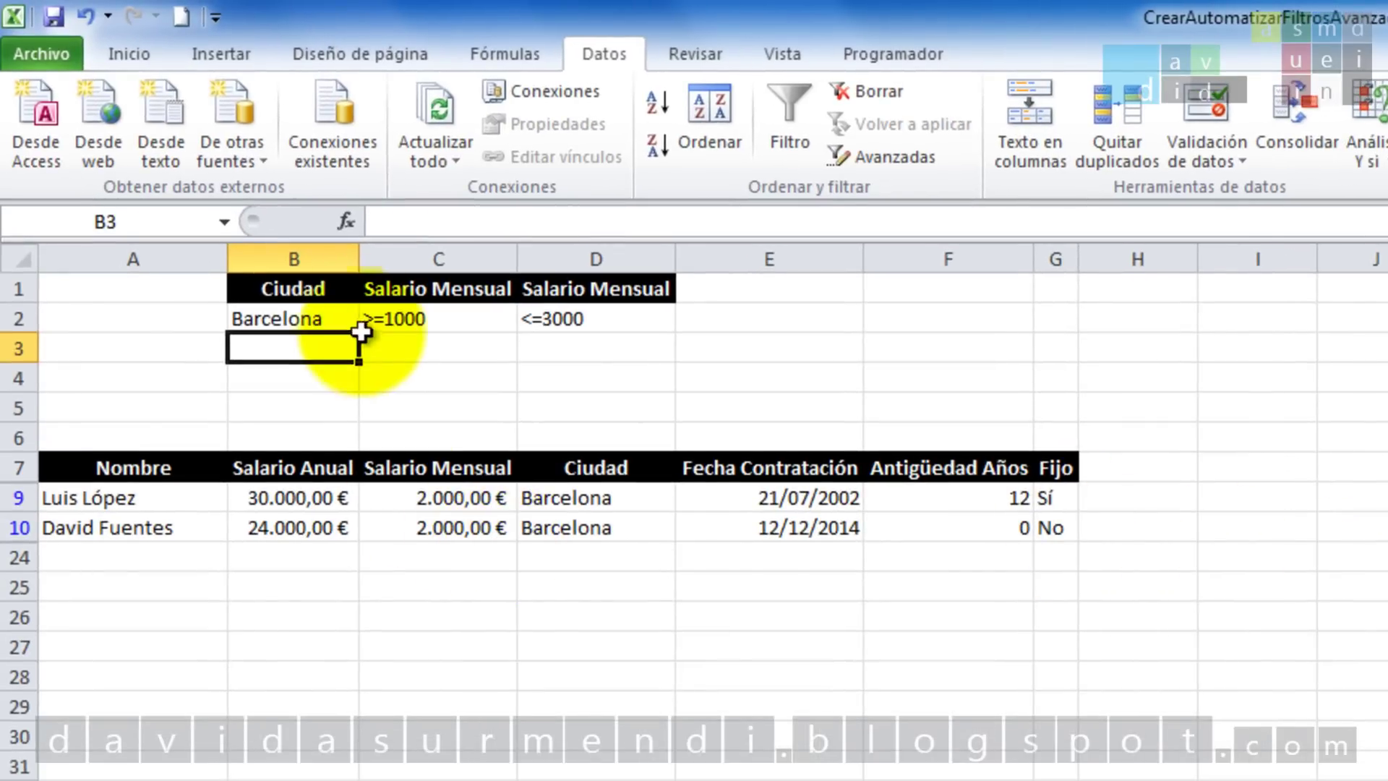
Edit the Ciudad heading in B1 and reapply the advanced filter, which now returns no rows
double_click(336, 289)
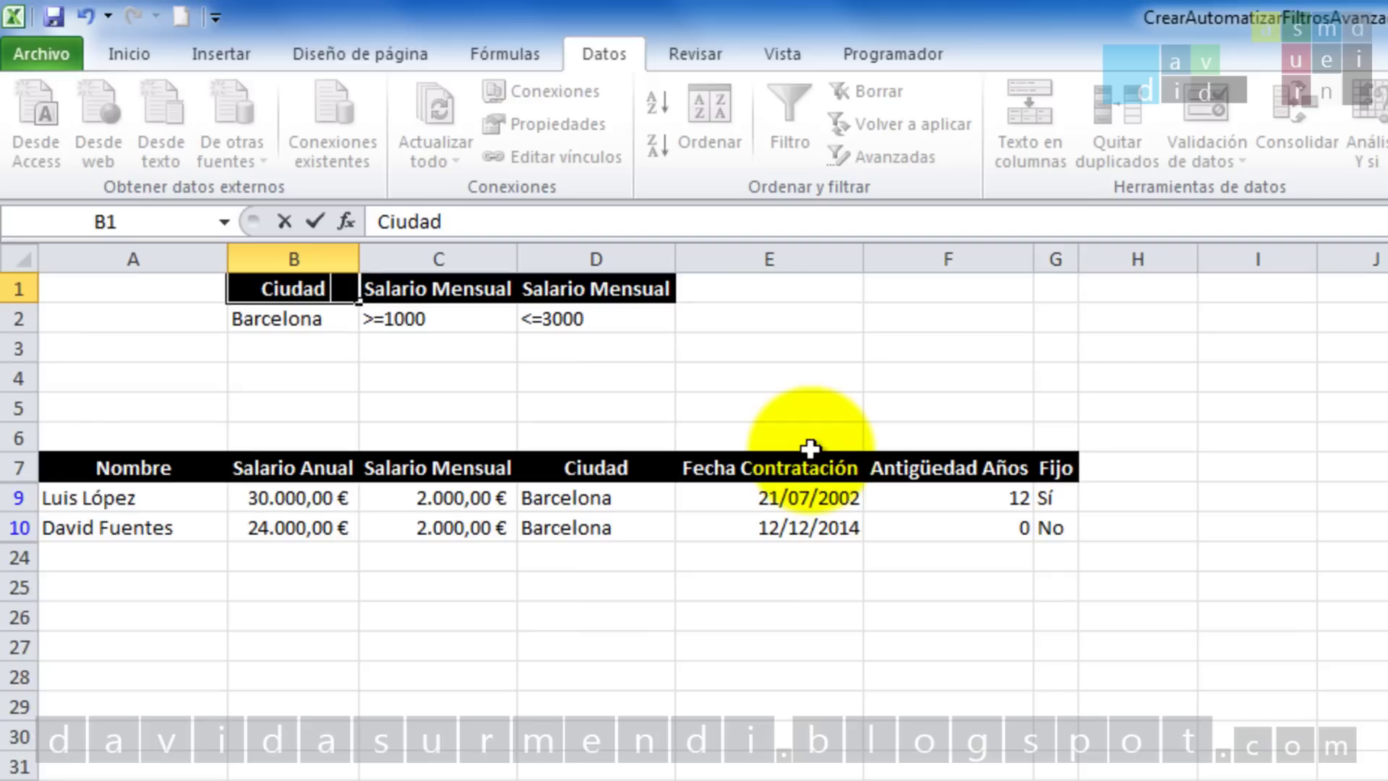
key(Return)
click(700, 126)
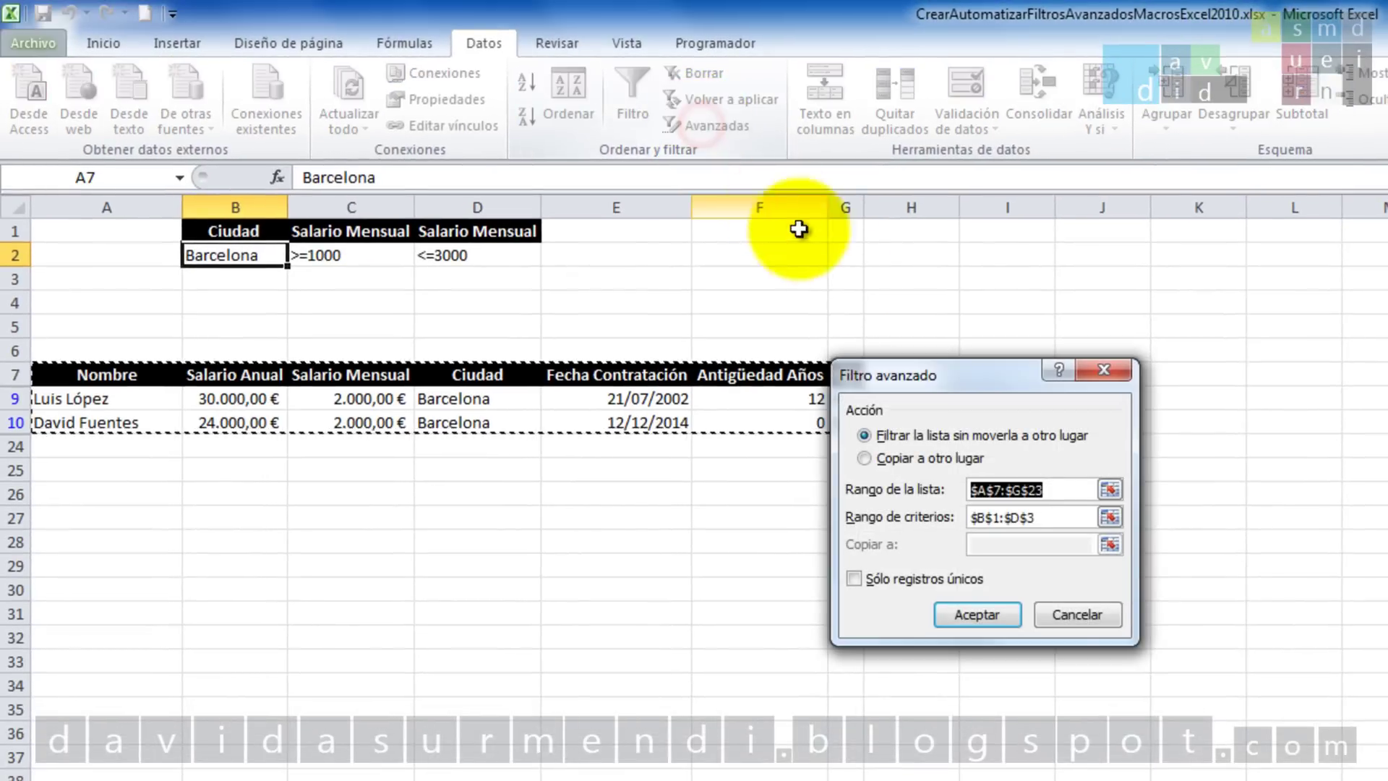
click(982, 612)
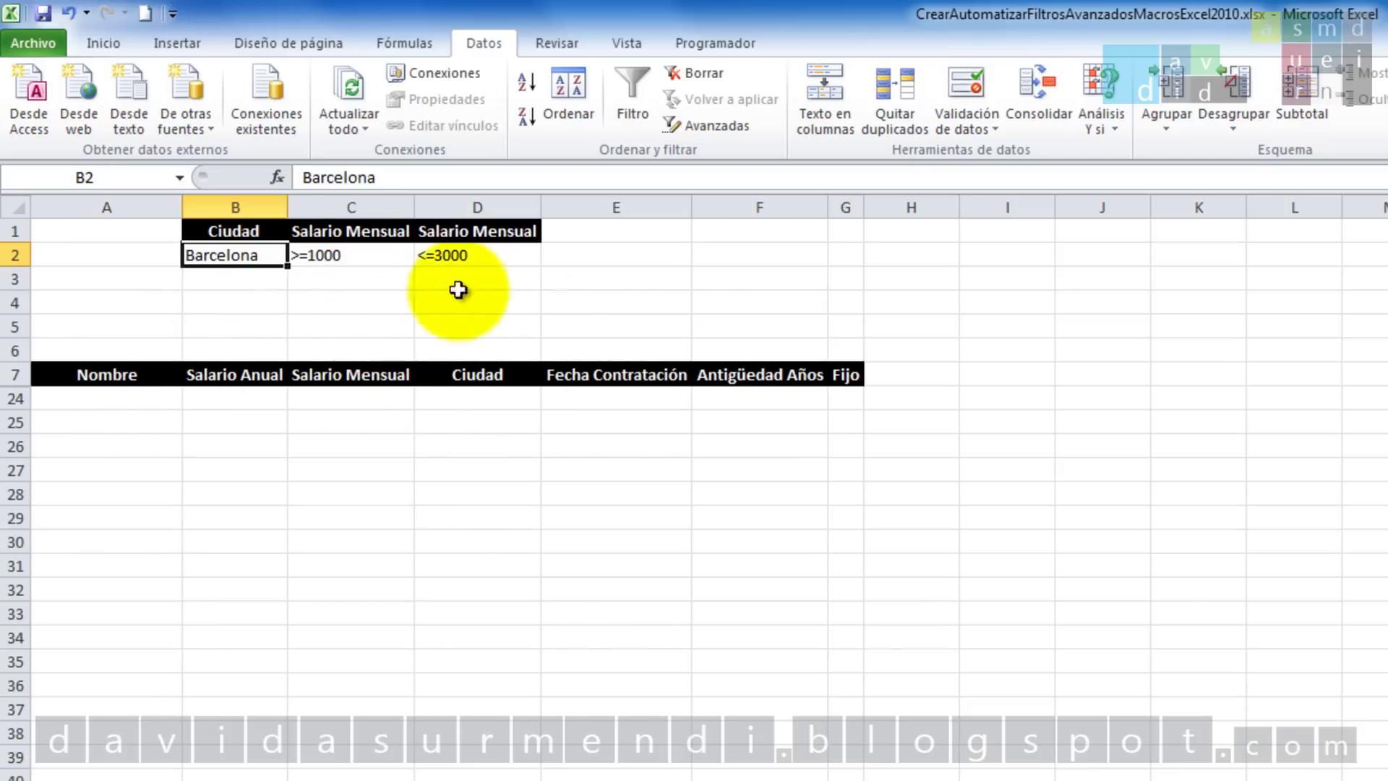
click(275, 230)
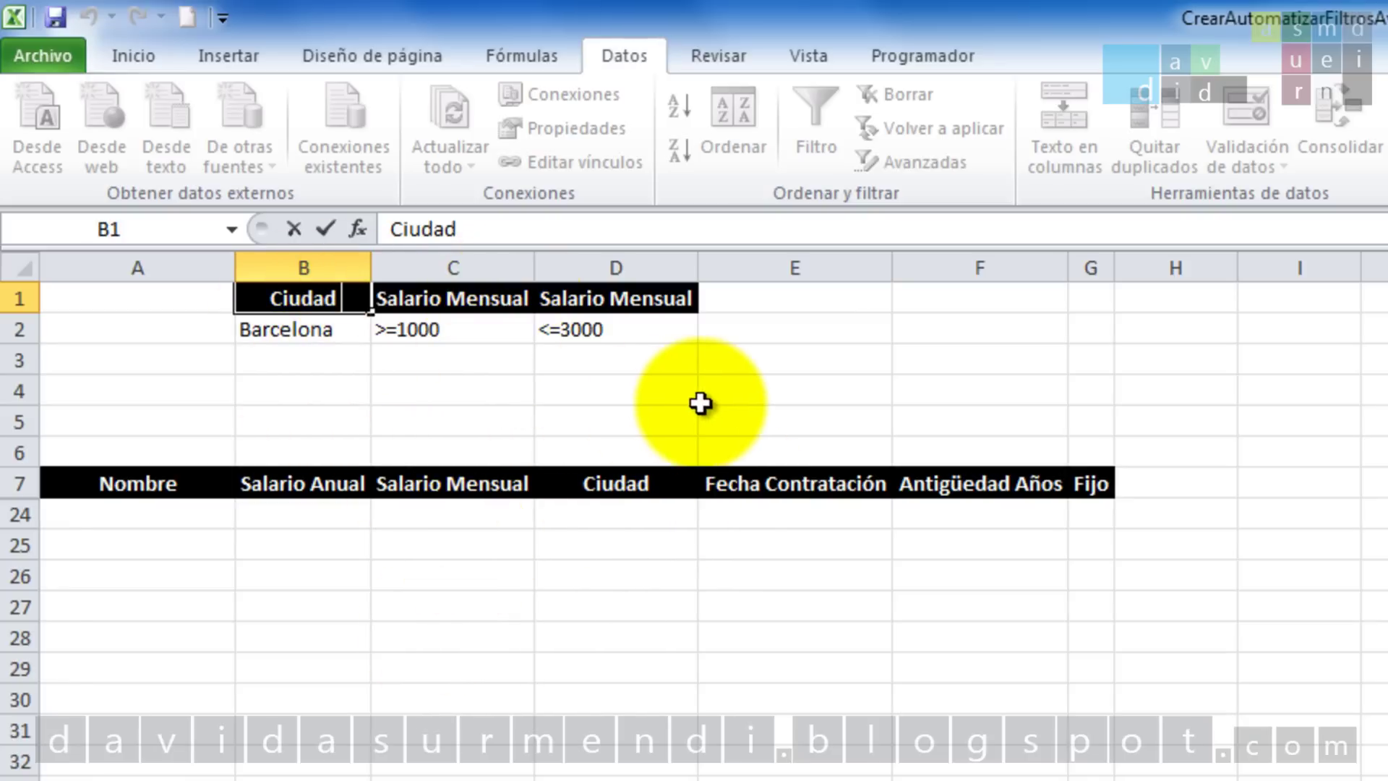
Commit the corrected Ciudad heading and reapply the filter, bringing back both Barcelona employees
key(Return)
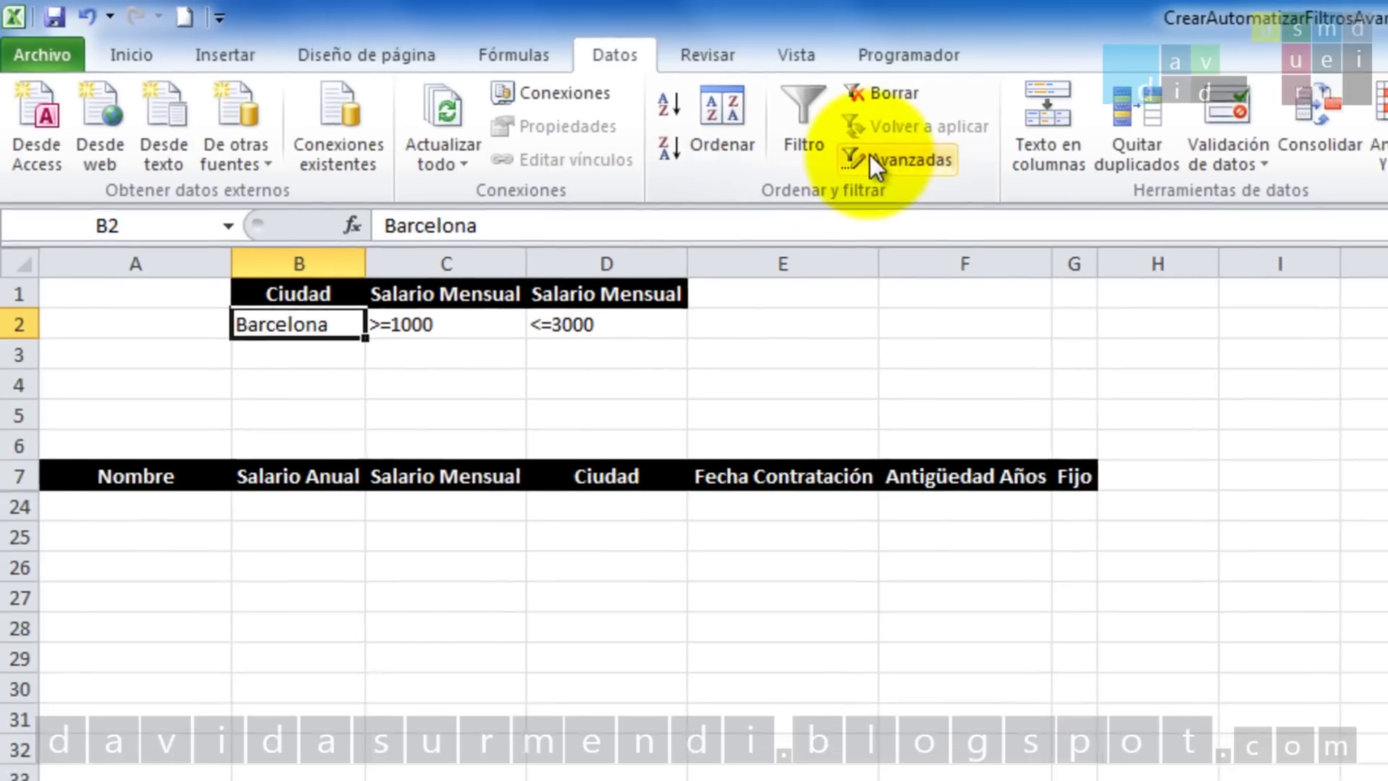
click(871, 160)
click(1034, 636)
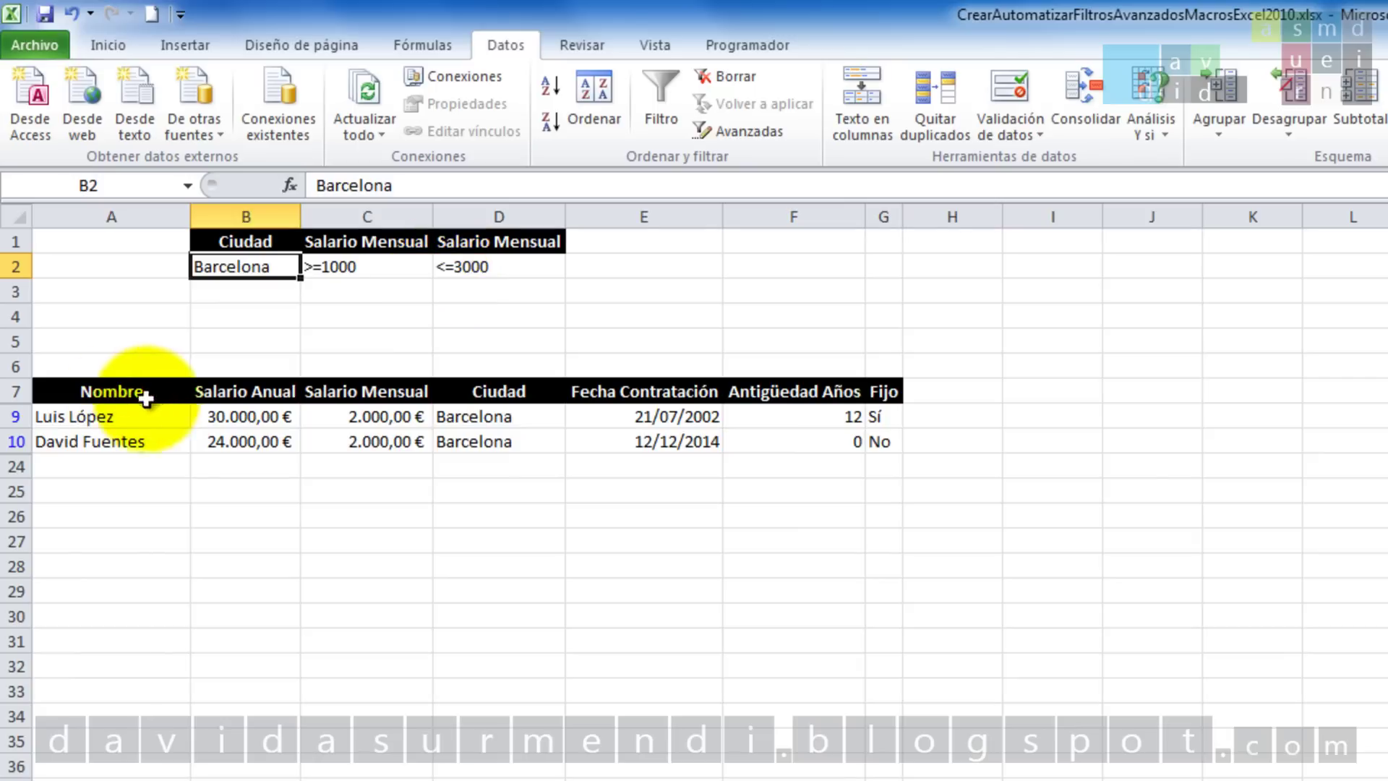
click(781, 130)
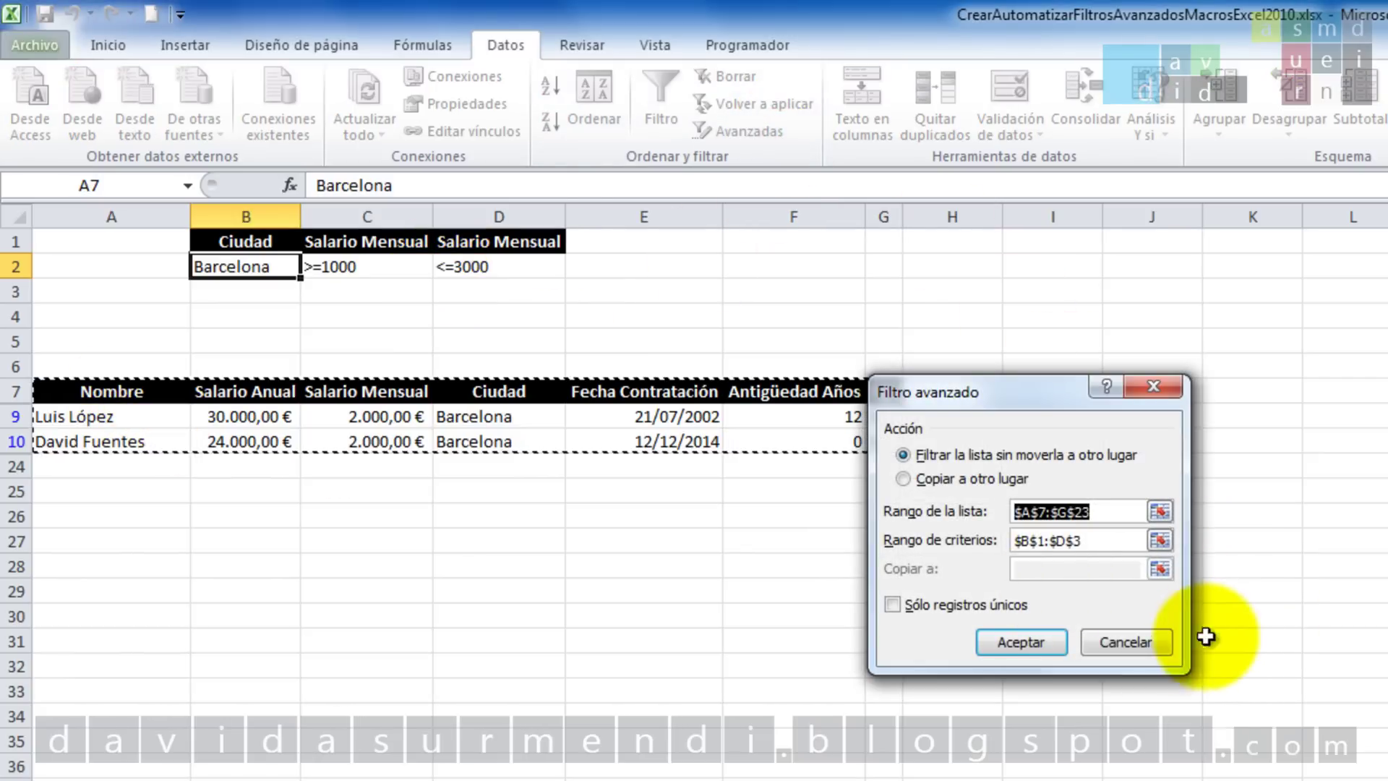
click(1150, 645)
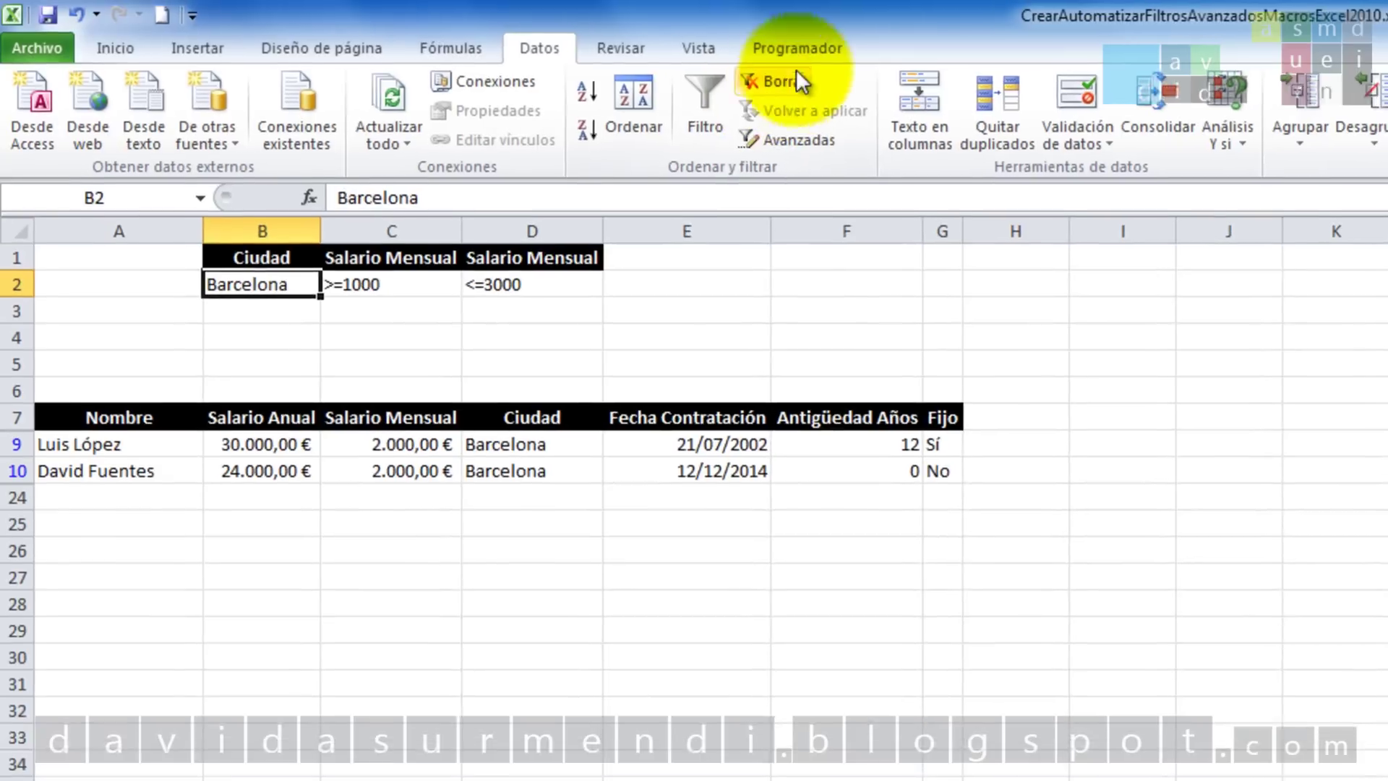
Tick Programador in Personalizar cinta de opciones so the developer tab appears in the ribbon
click(748, 43)
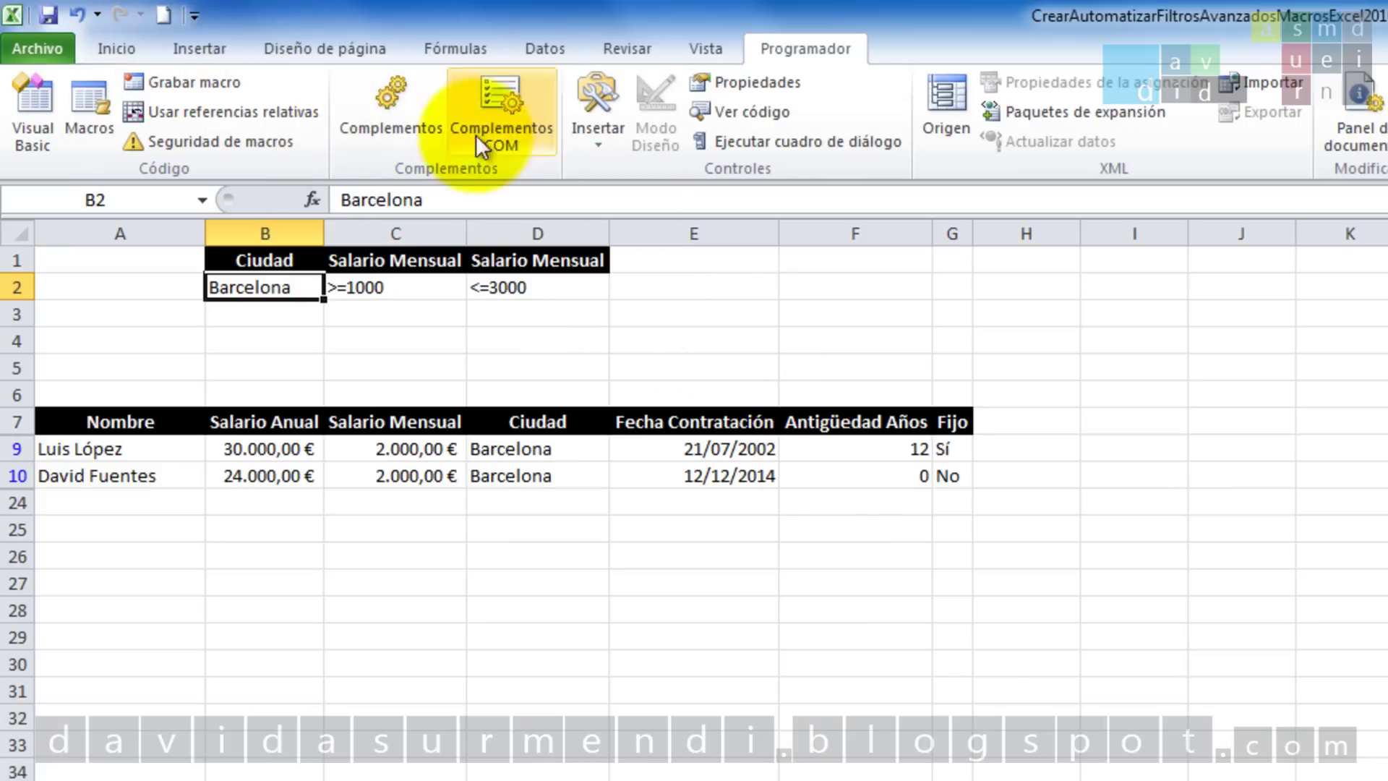
right_click(305, 84)
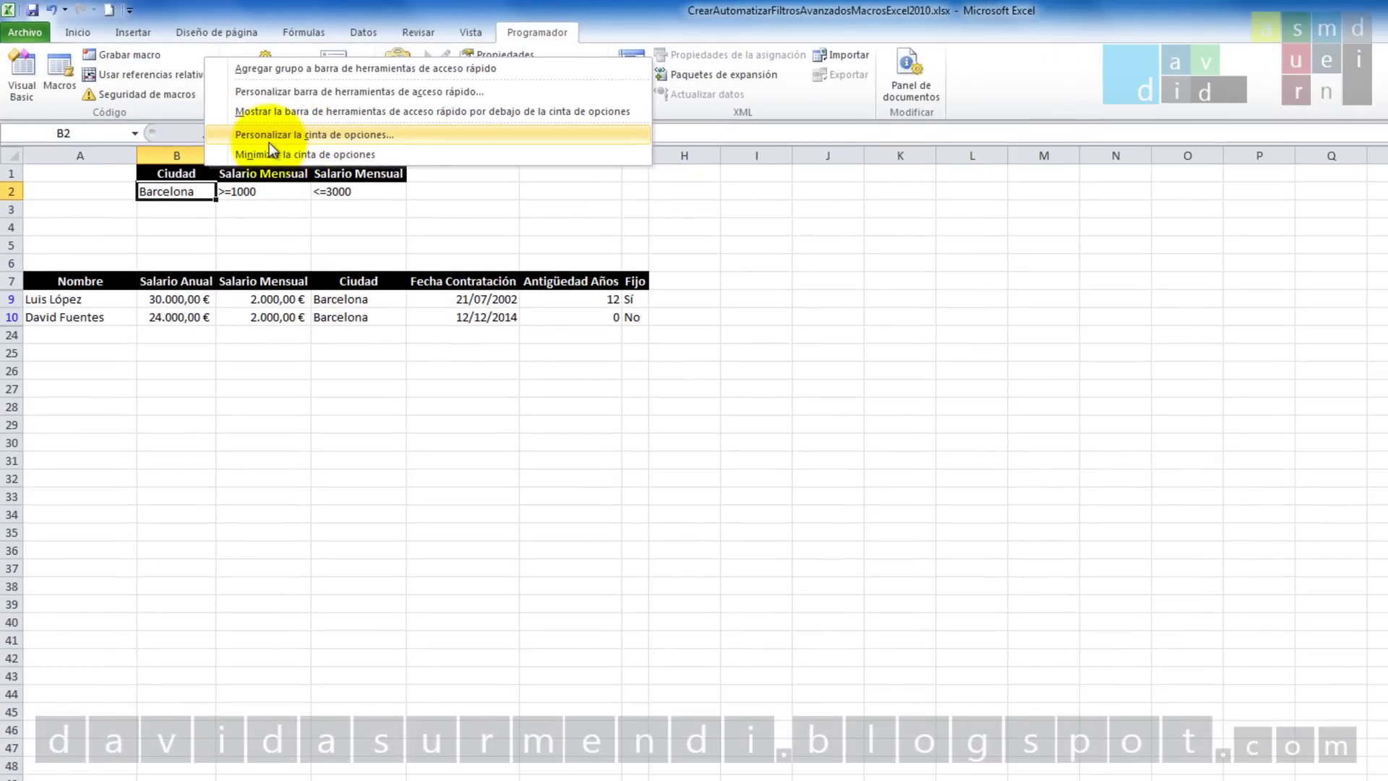
click(379, 133)
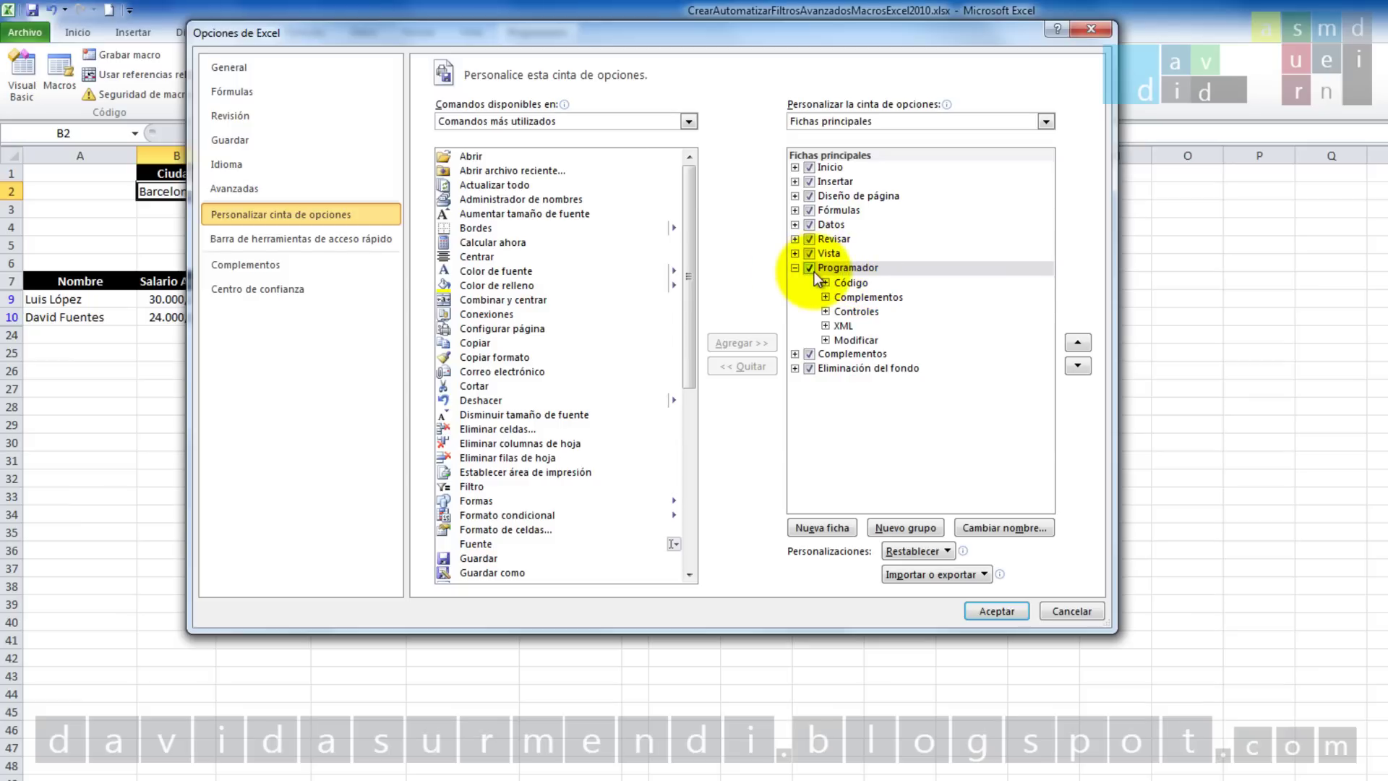
click(1001, 611)
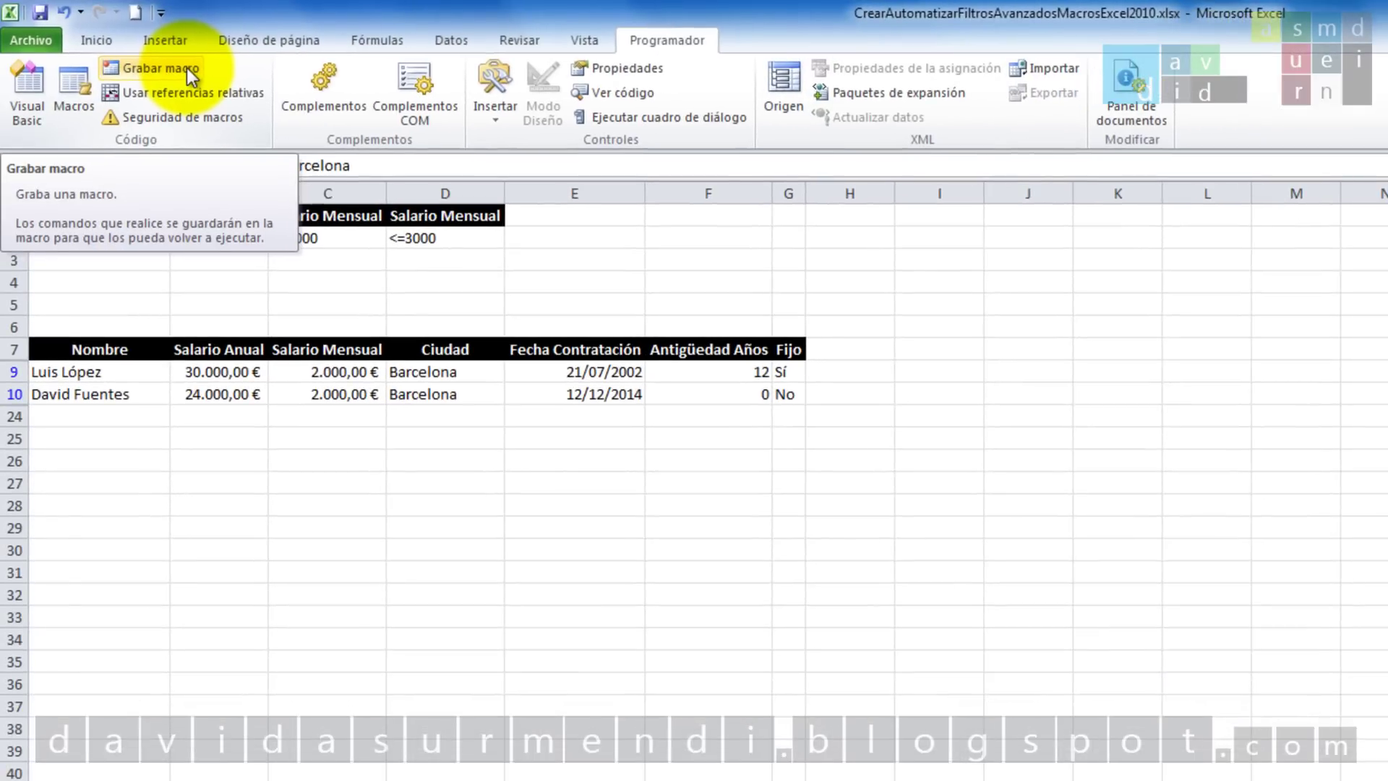
Start recording a new macro named FiltrarVehiculos
click(186, 67)
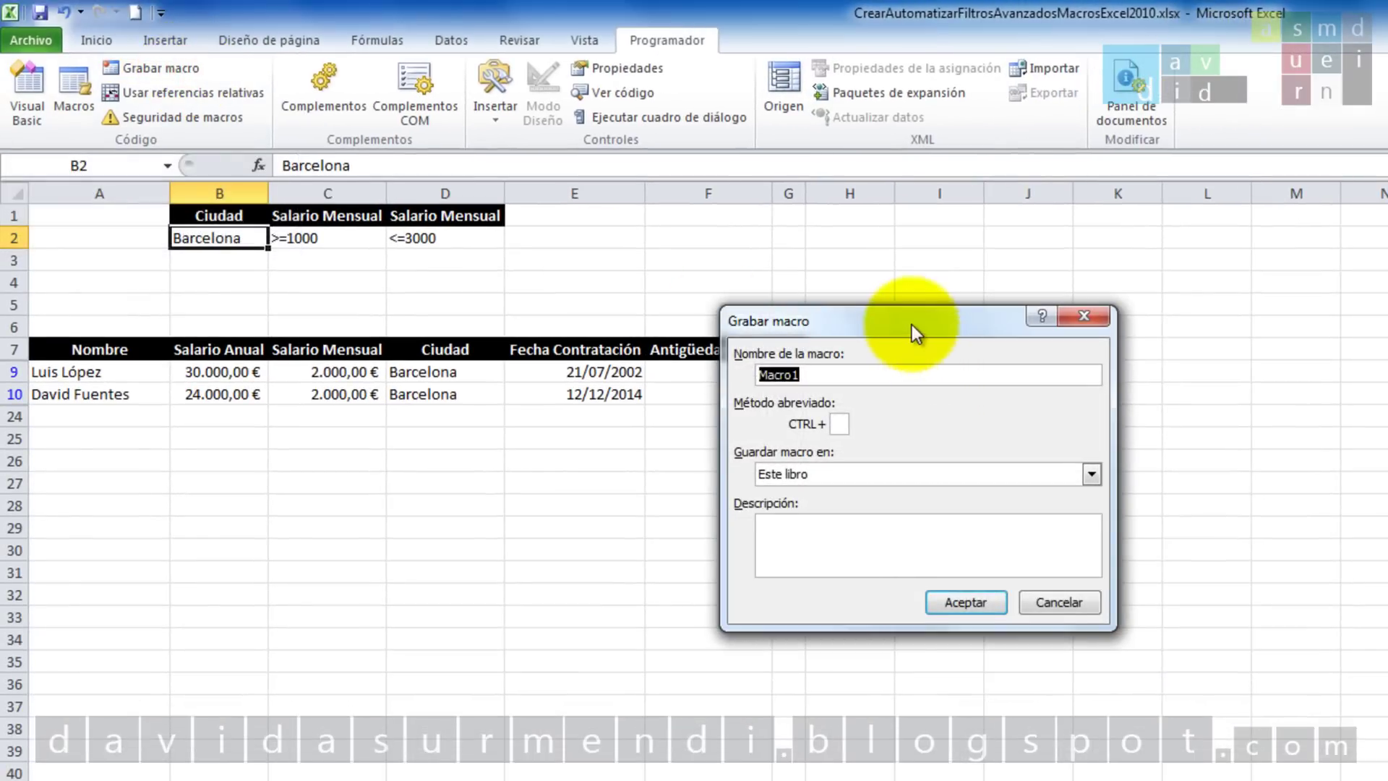
mouse_move(912, 324)
mouse_down()
mouse_move(992, 340)
mouse_move(1021, 325)
mouse_up()
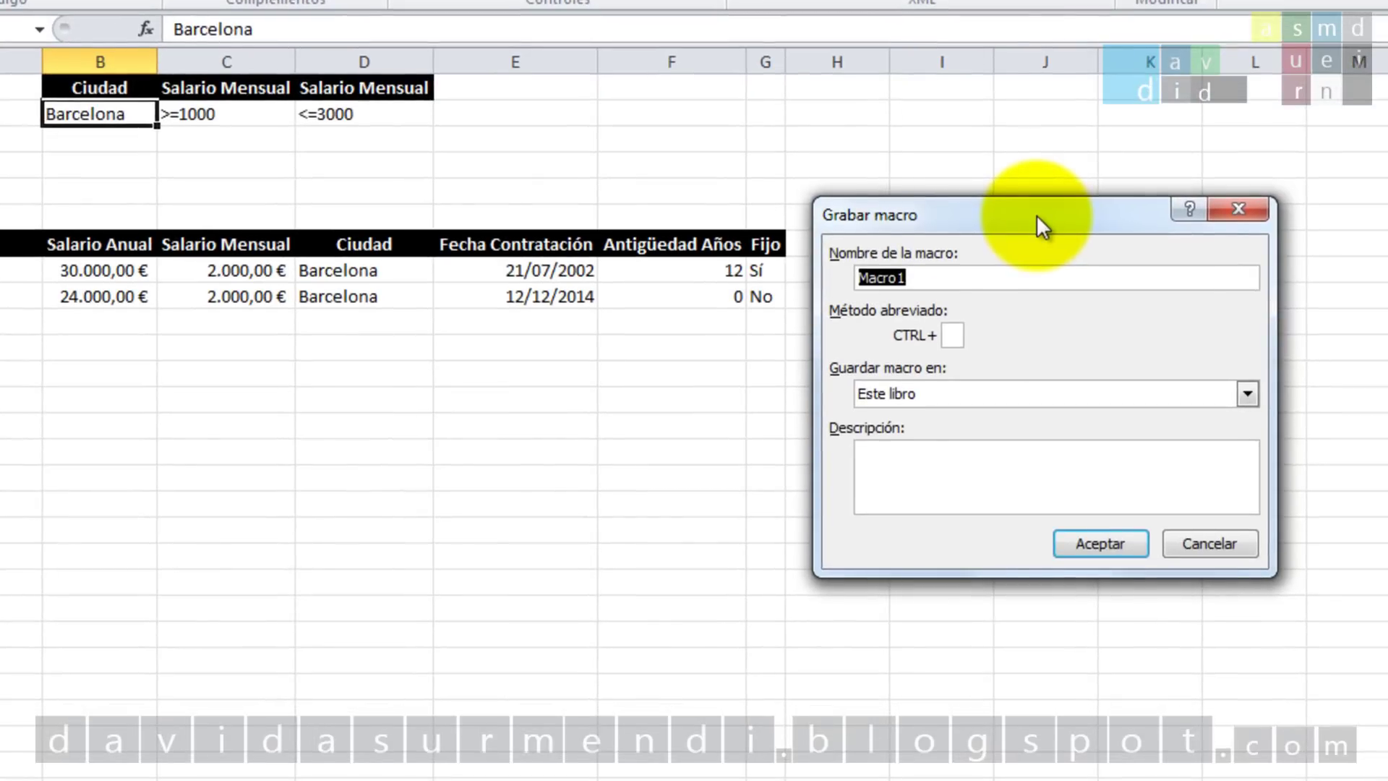
text(FiltrarVe)
text(hiculos)
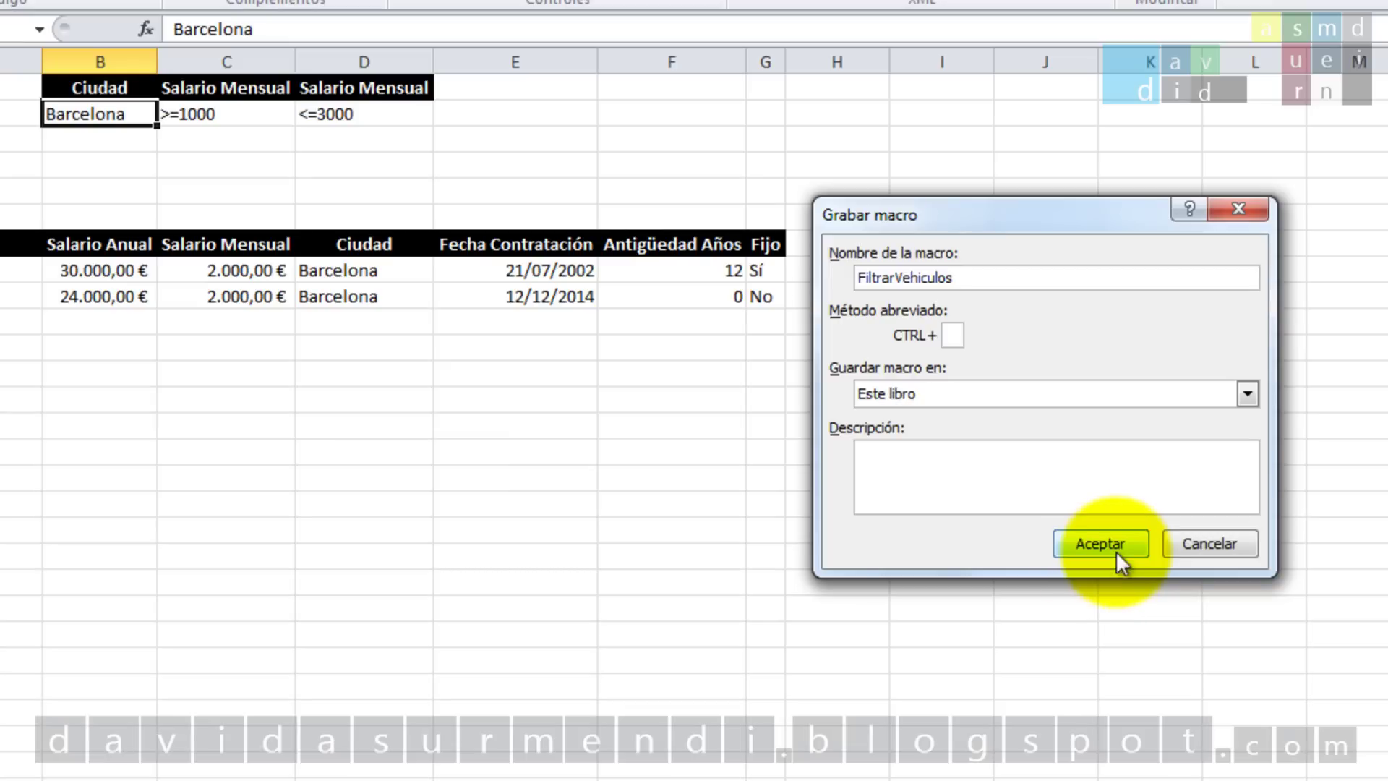
click(1115, 549)
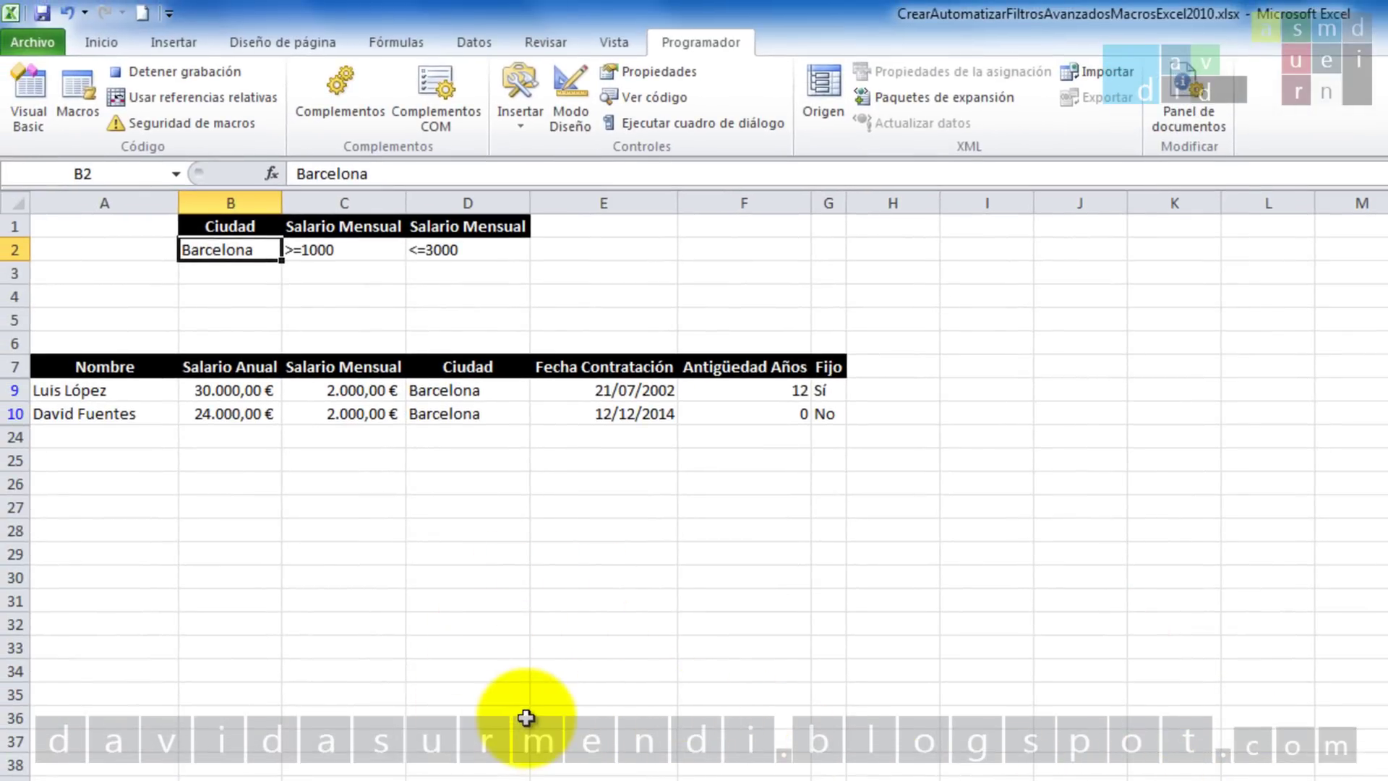
Reapply the advanced filter from A7 with list $A$7:$G$23 and criteria $B$1:$D$3
click(108, 367)
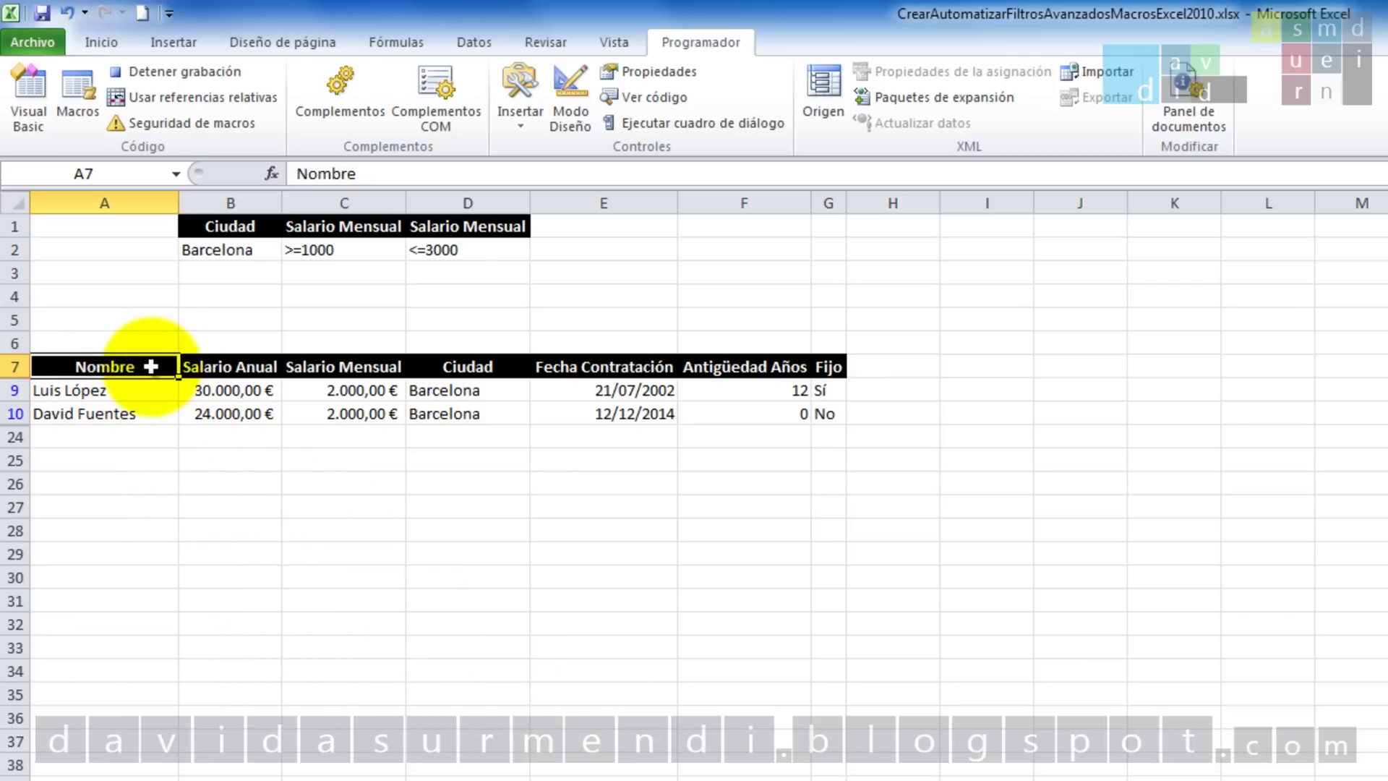
click(474, 42)
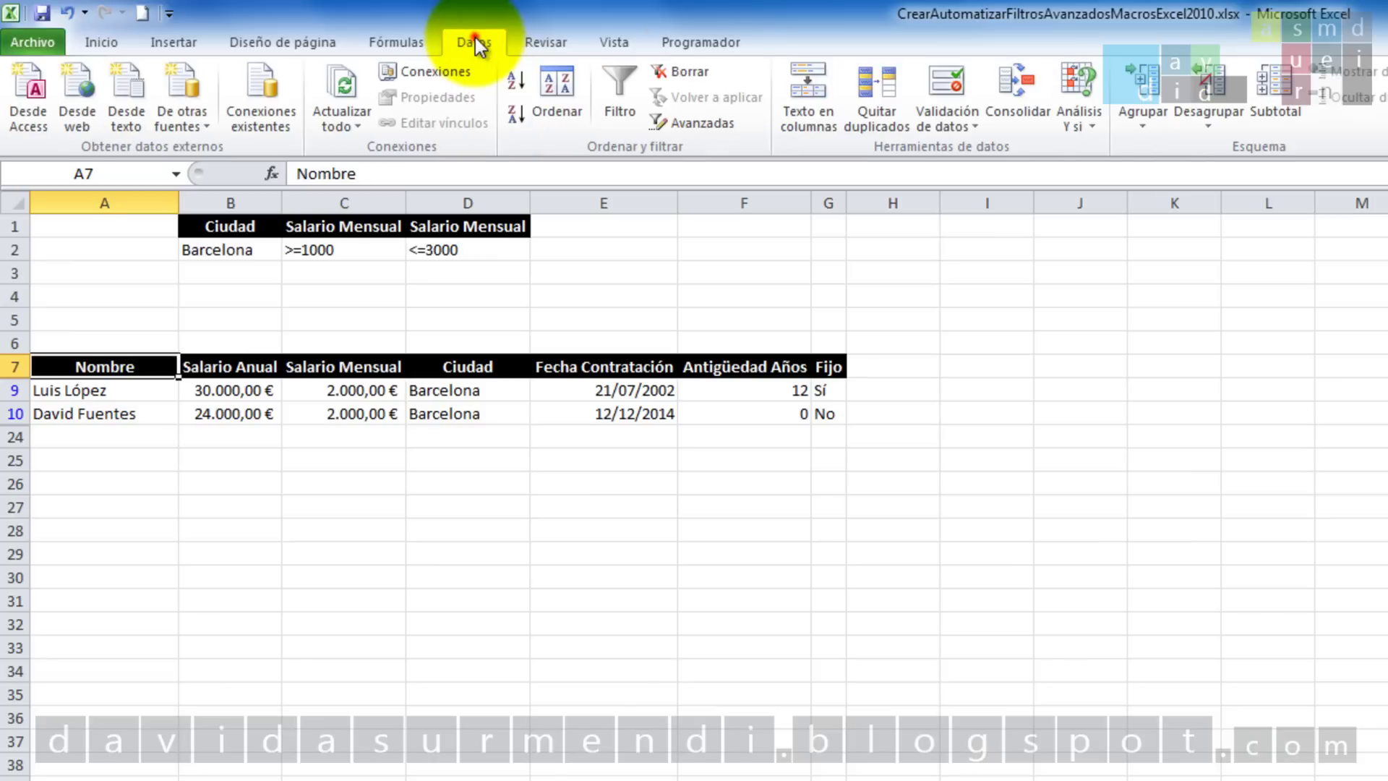
click(712, 121)
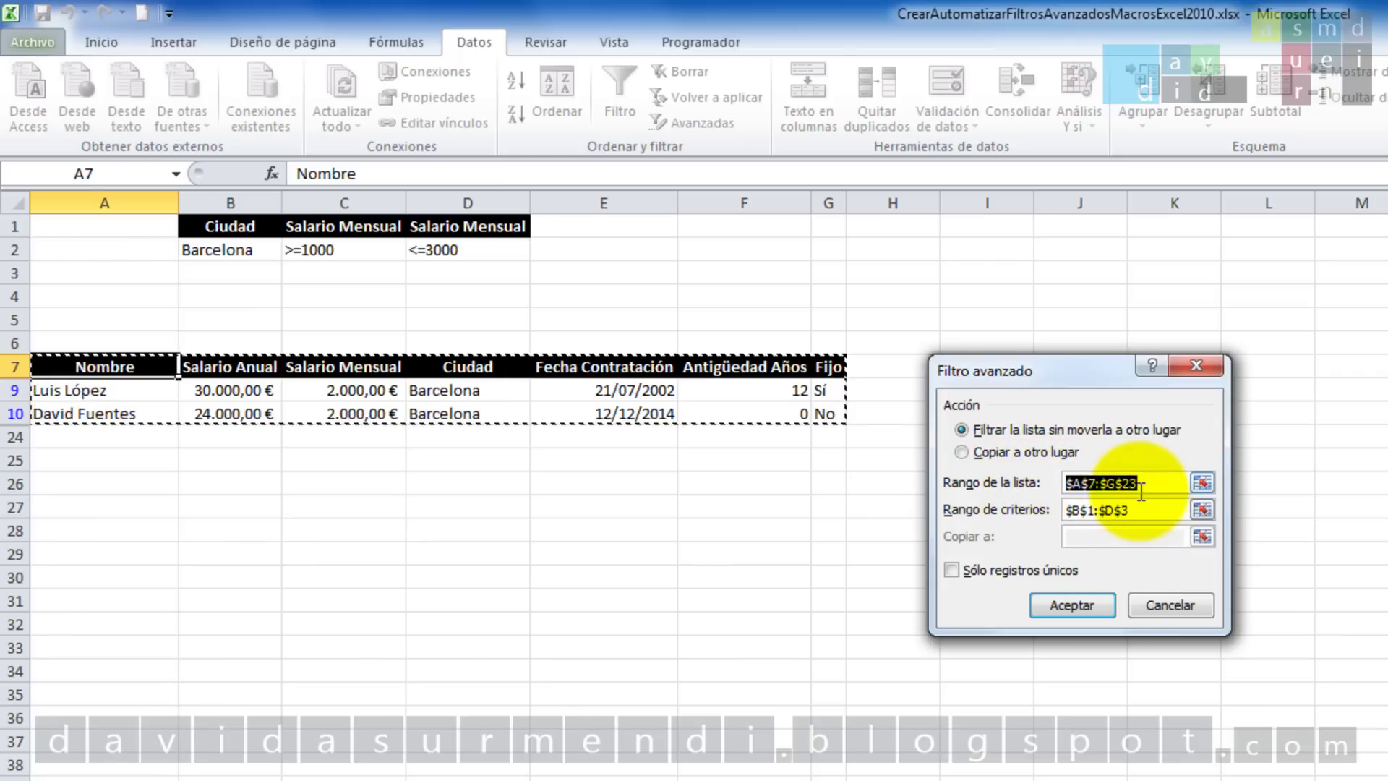
click(1088, 605)
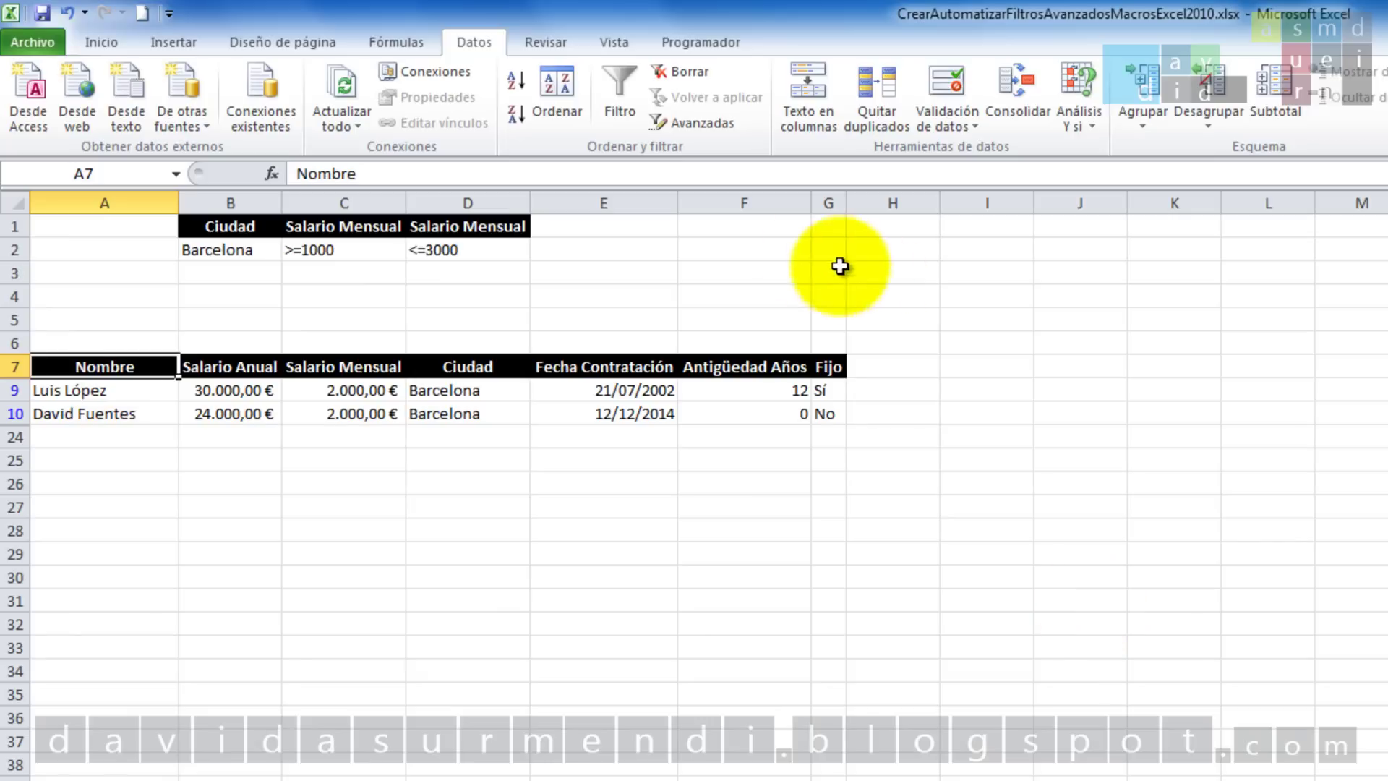
click(723, 45)
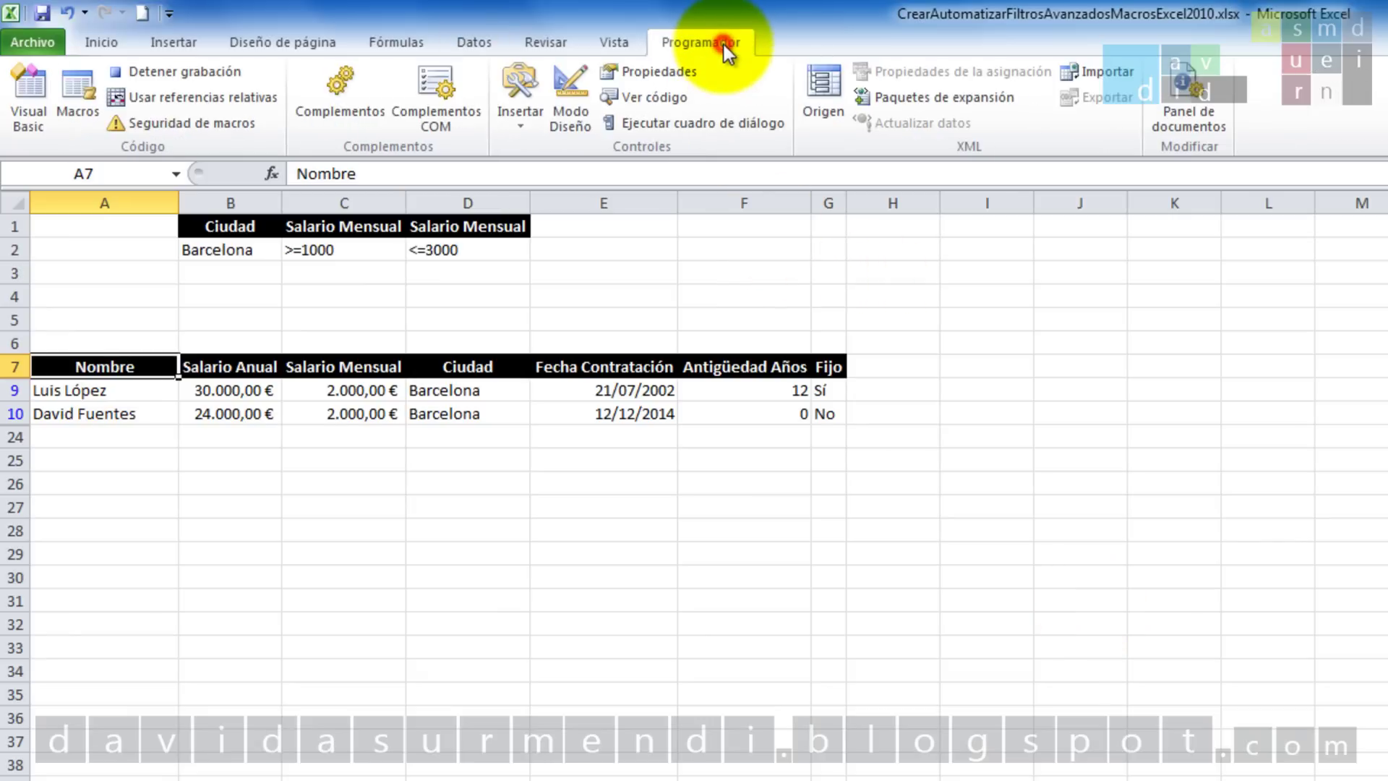
Stop the macro recording and delete the >=1000 and <=3000 salary criteria from C2:D2
click(179, 74)
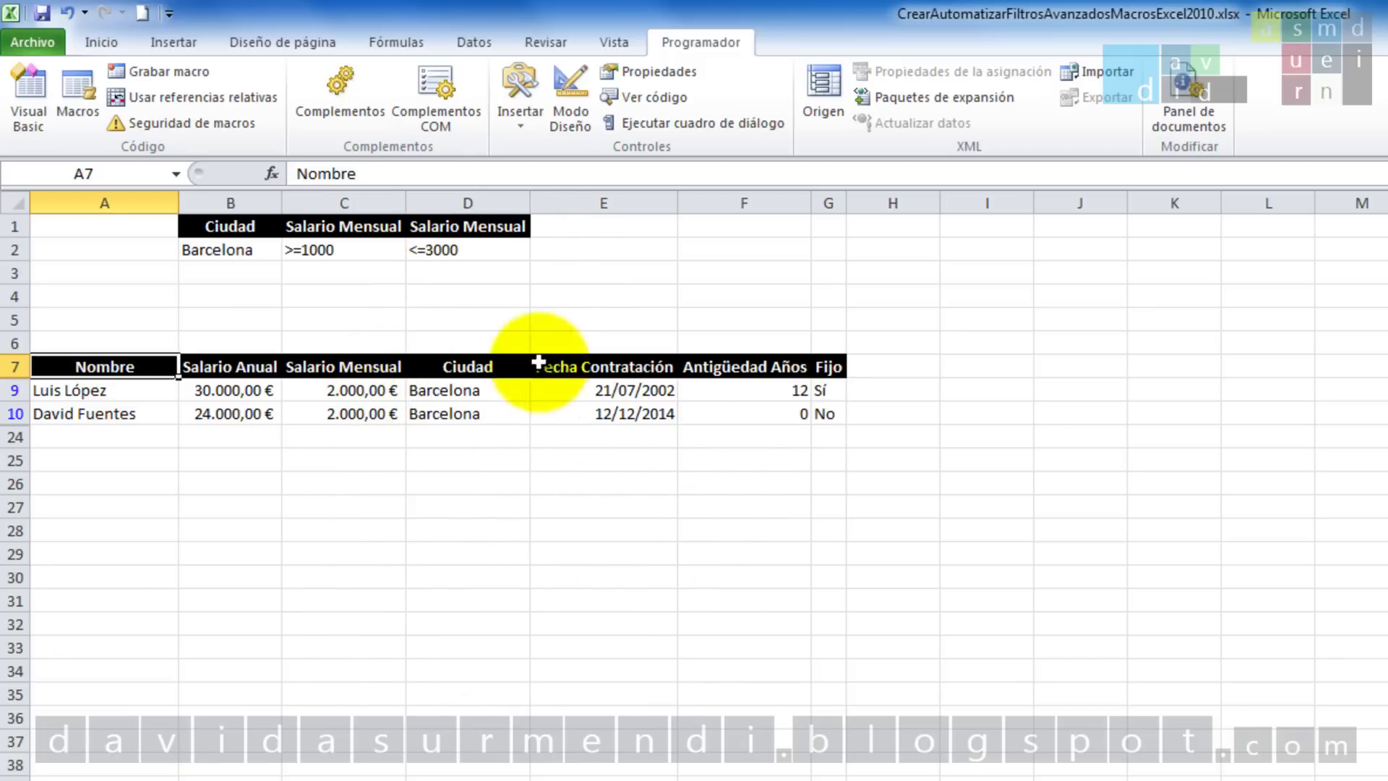
drag(350, 249, 434, 250)
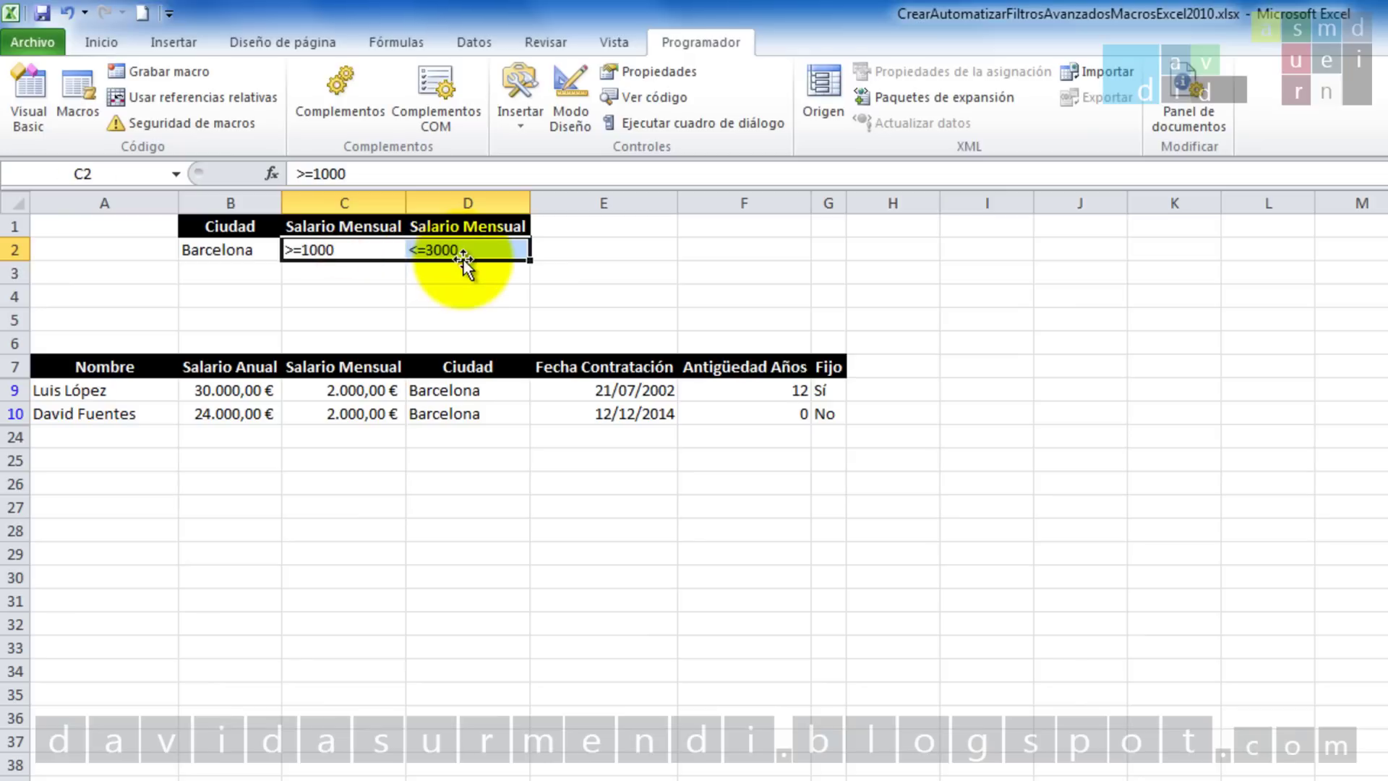
key(Delete)
click(341, 273)
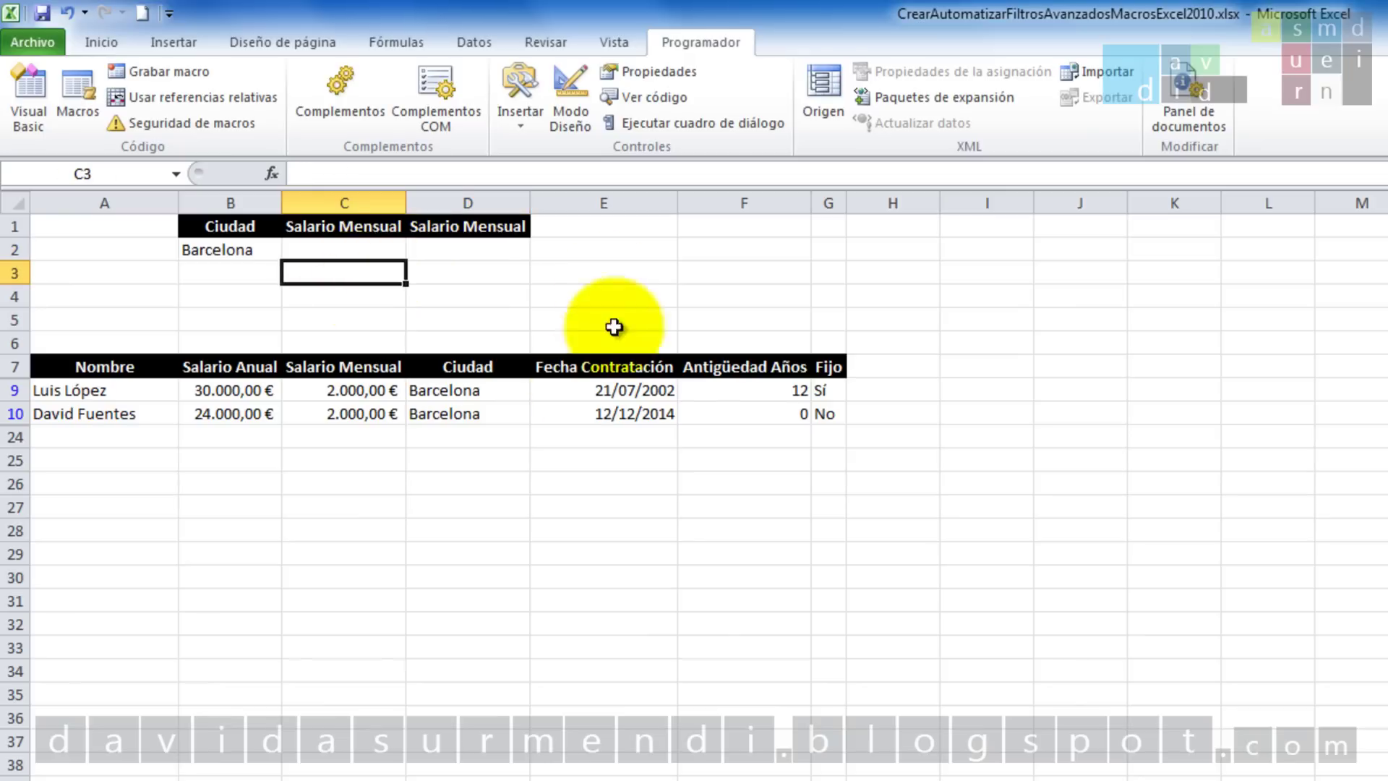
Run the FiltrarVehiculos macro, listing all four Barcelona employees
click(88, 96)
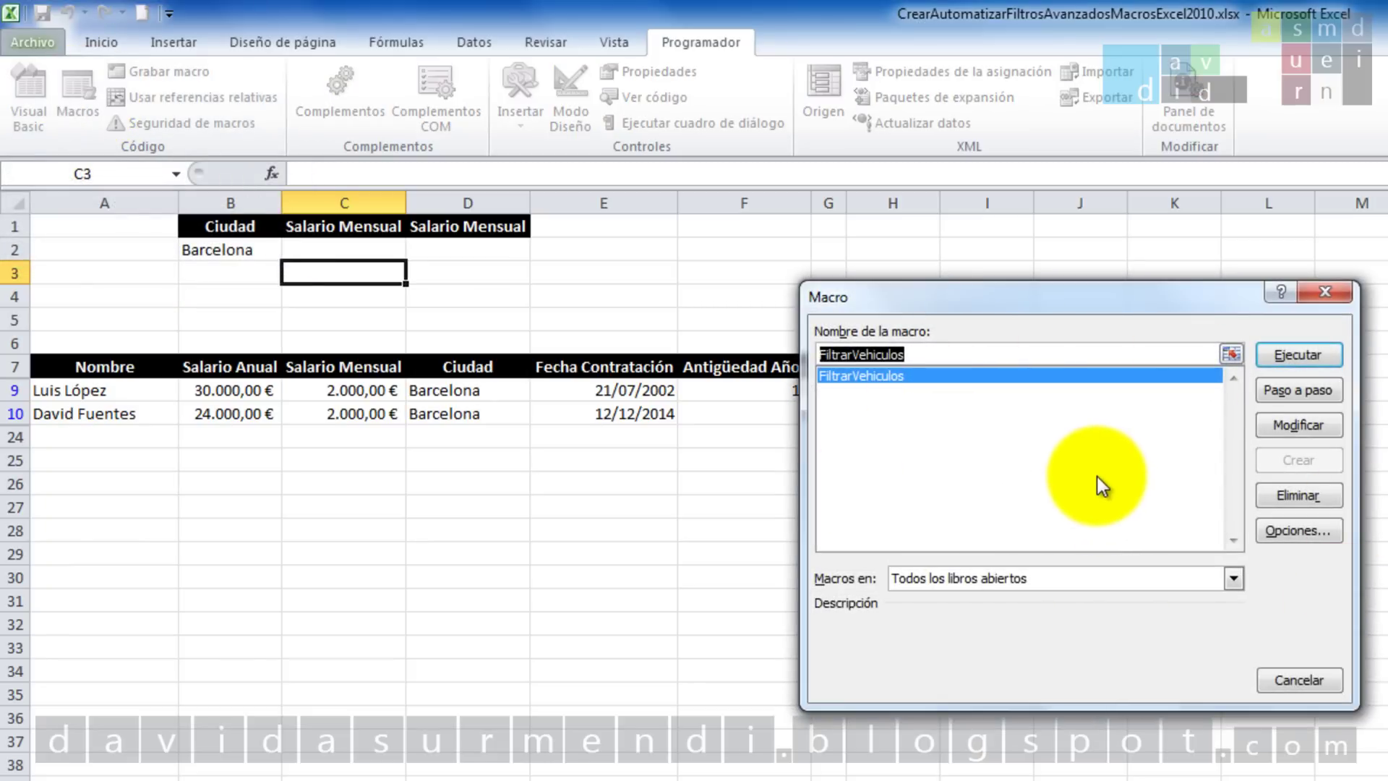
click(904, 376)
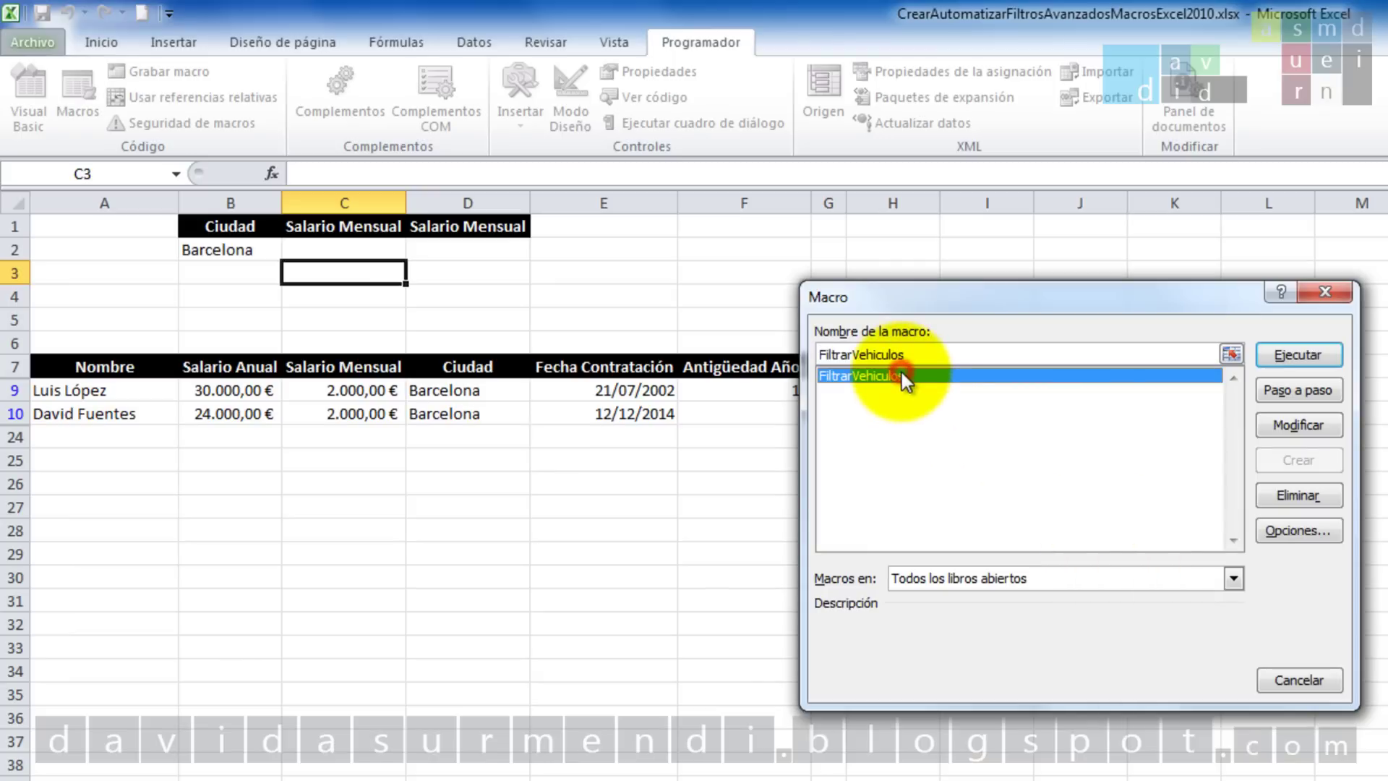
click(1316, 355)
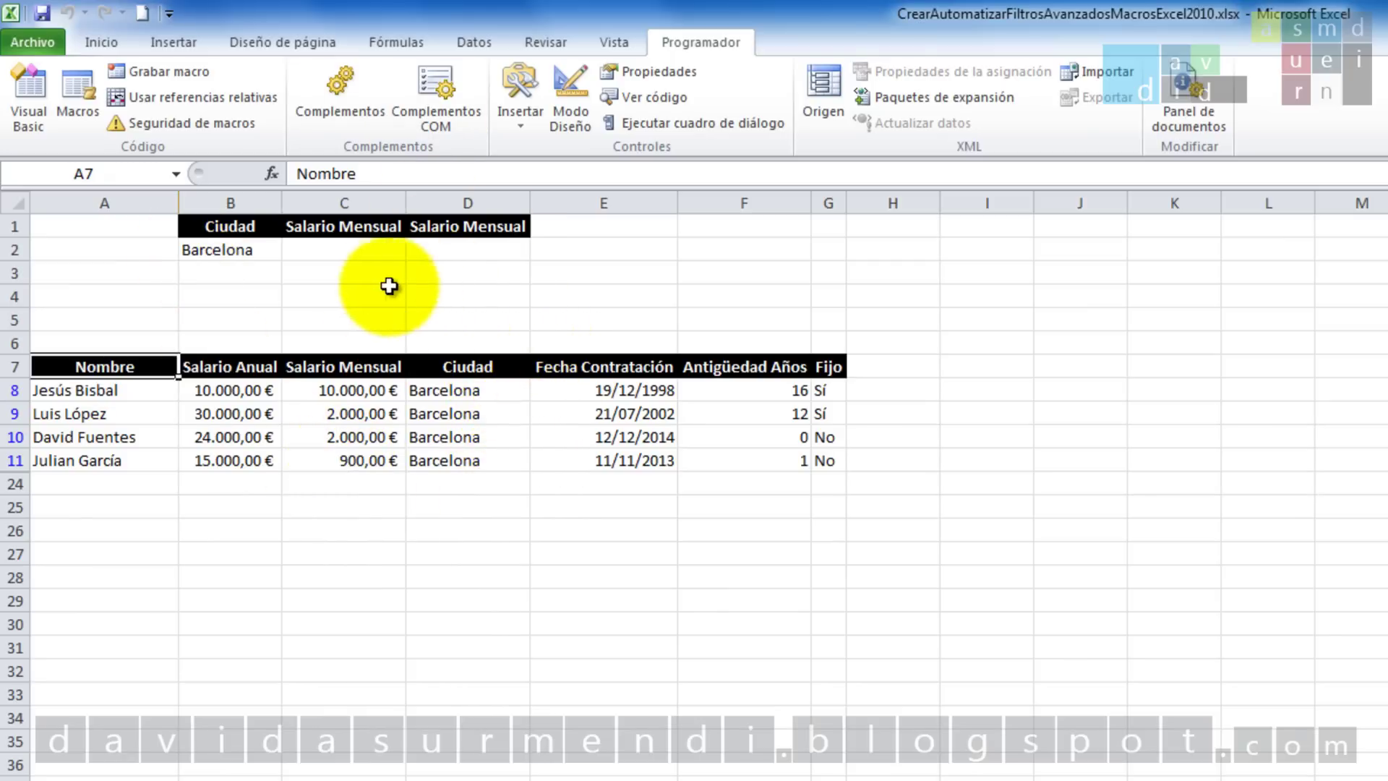
Enter Madrid as the city criterion in B2
click(269, 249)
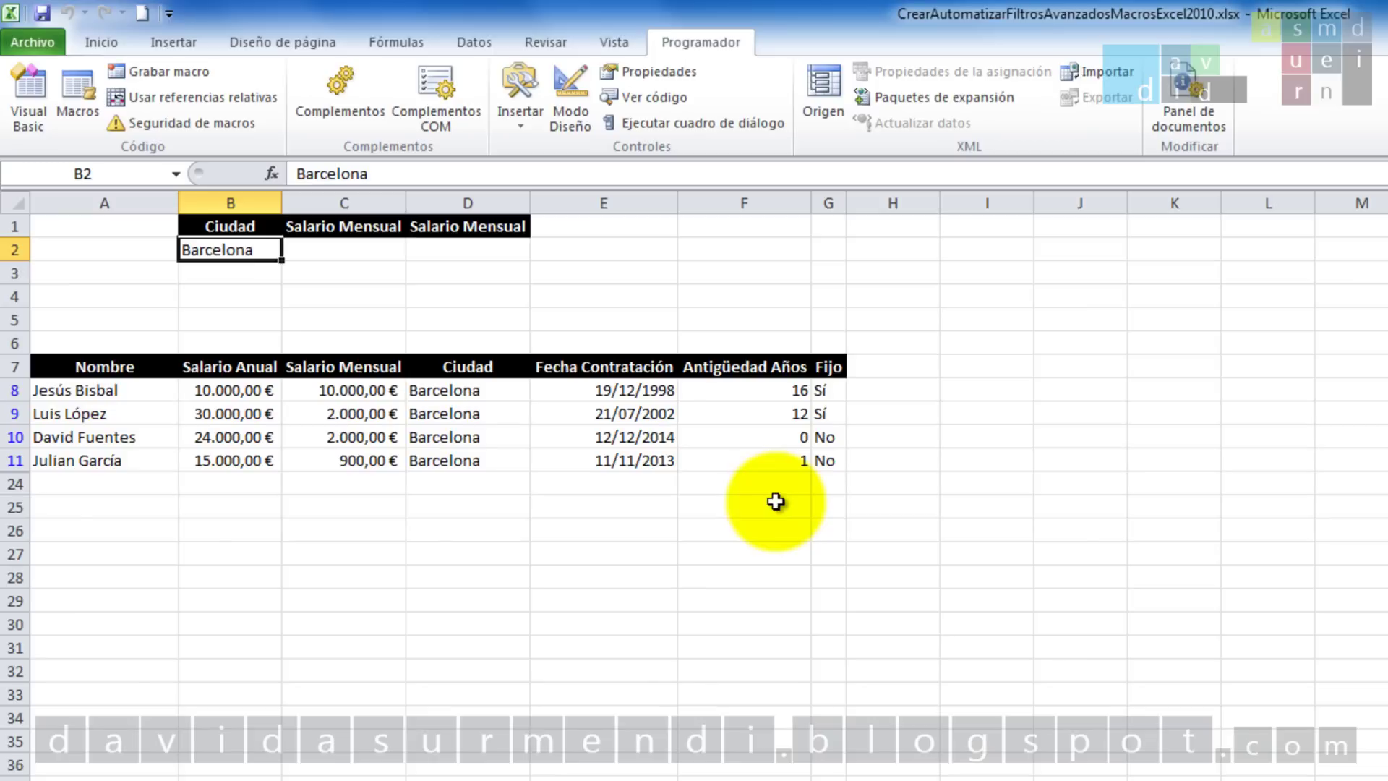
text(Madrid)
key(Return)
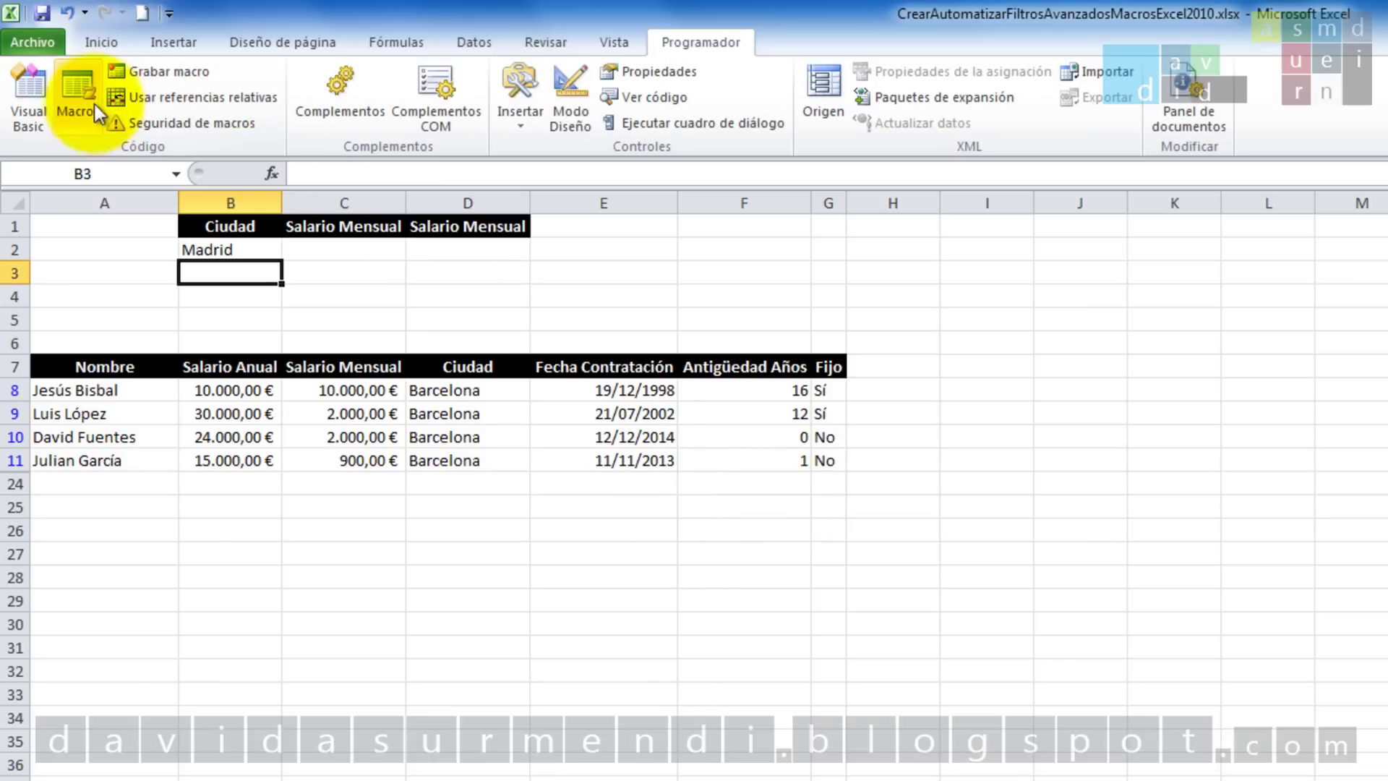
Run FiltrarVehiculos to show only the two Madrid employees
click(77, 98)
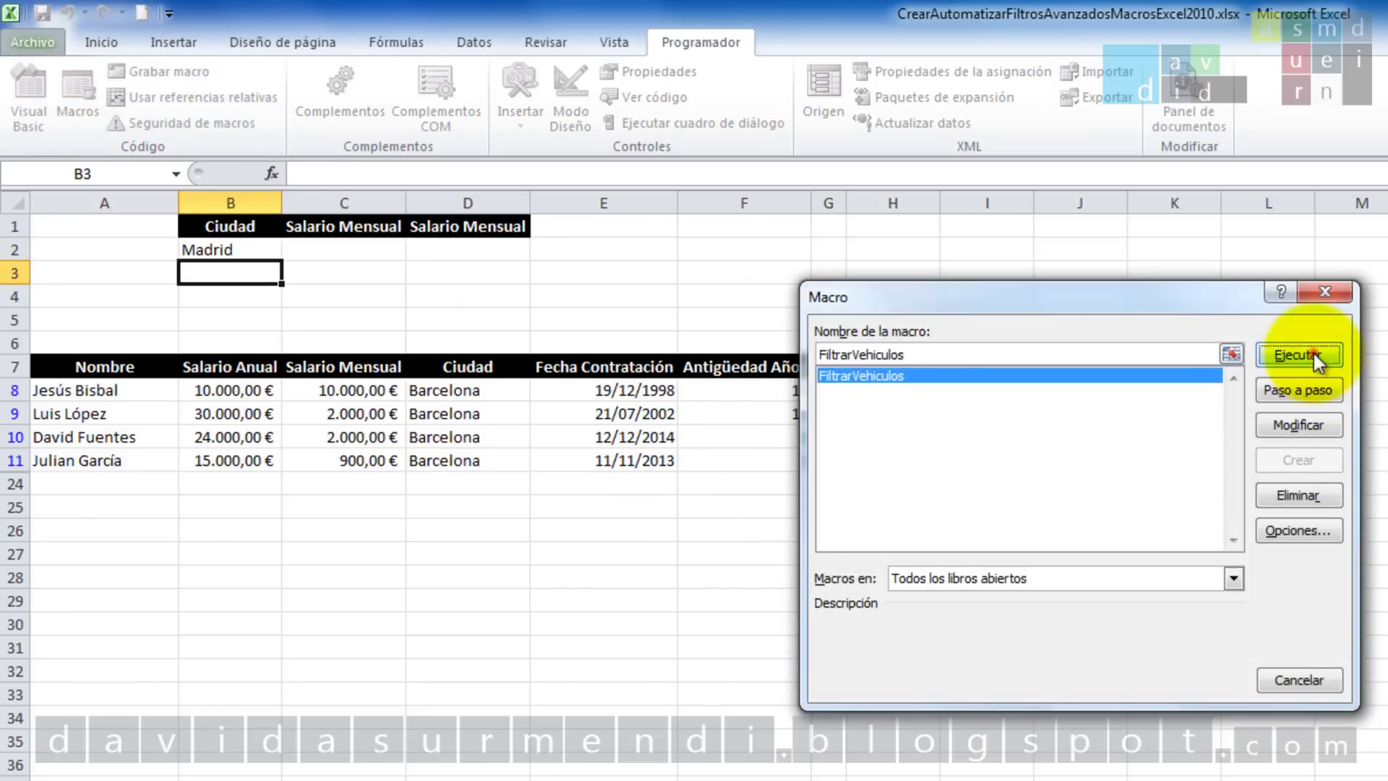
click(1308, 356)
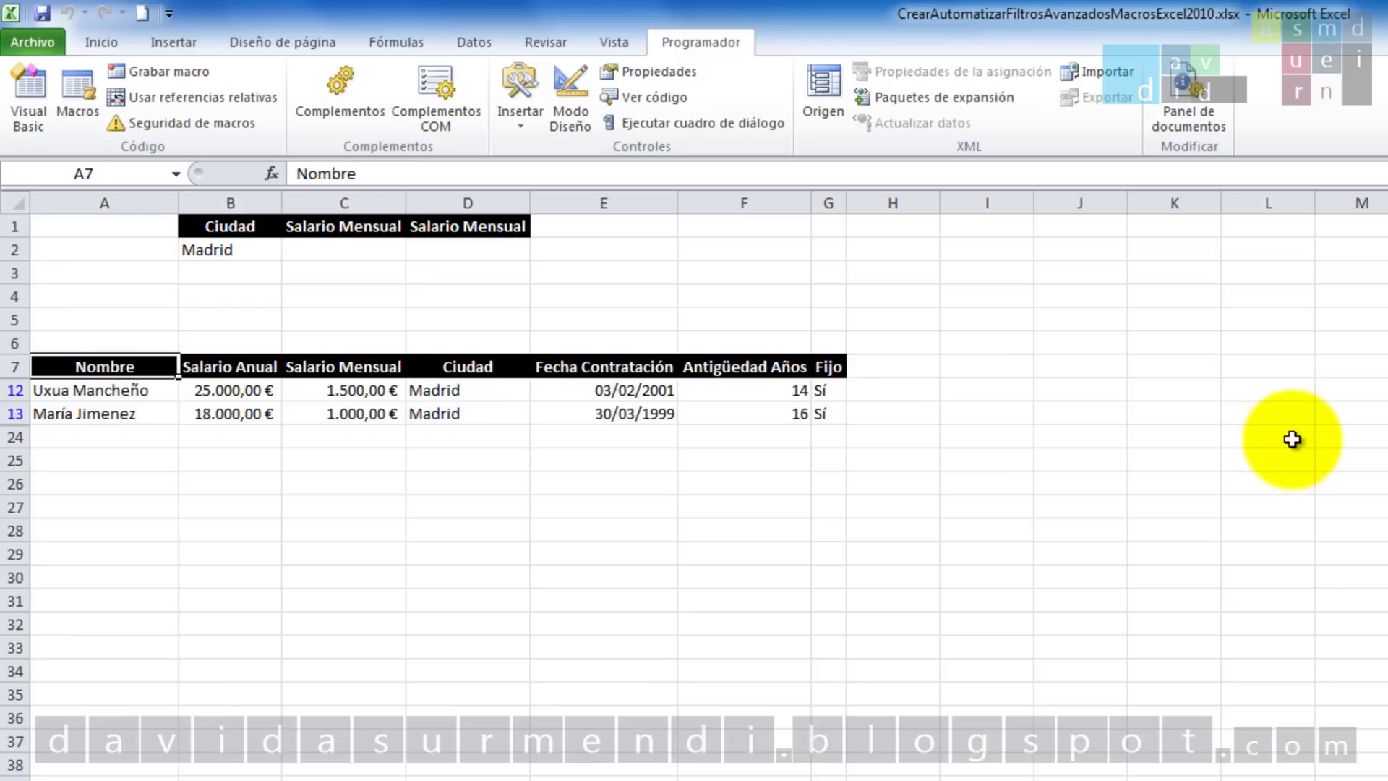
click(75, 97)
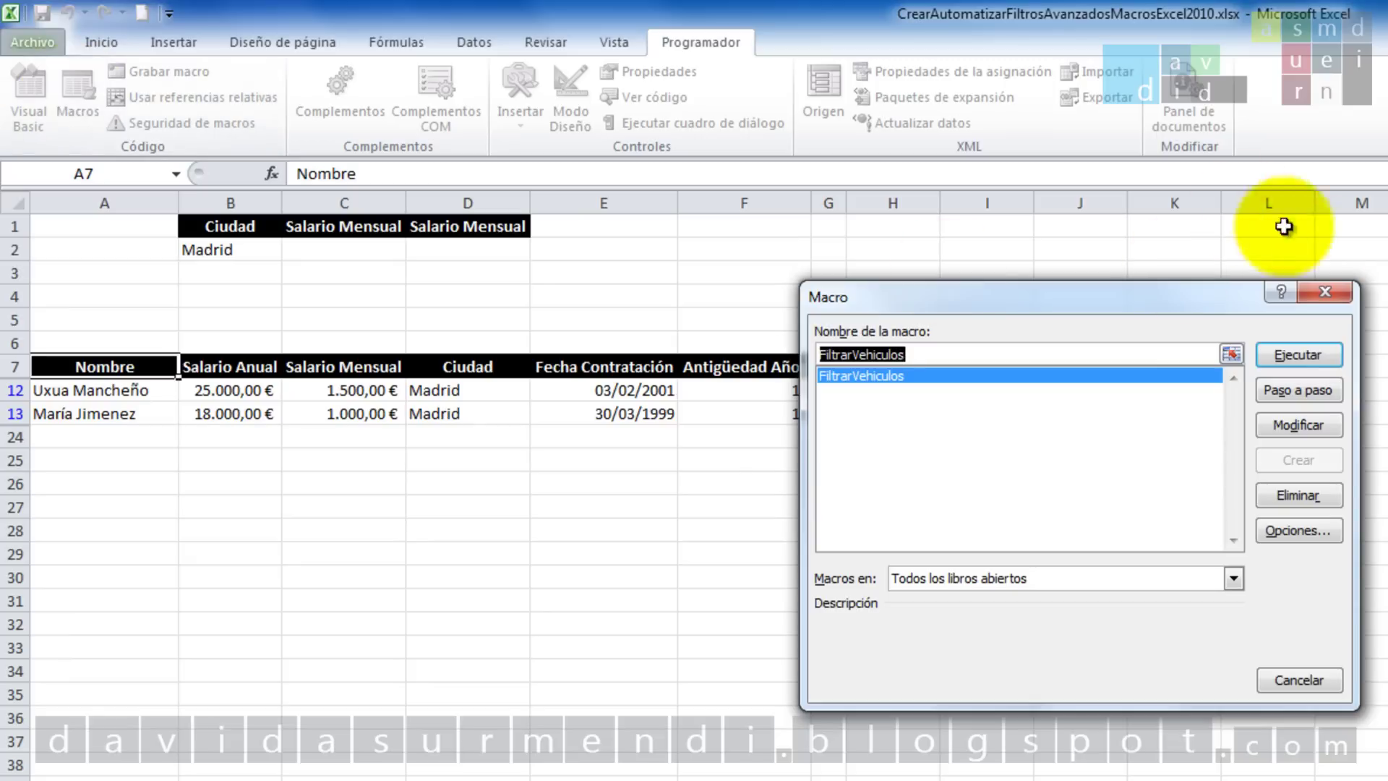
click(1338, 290)
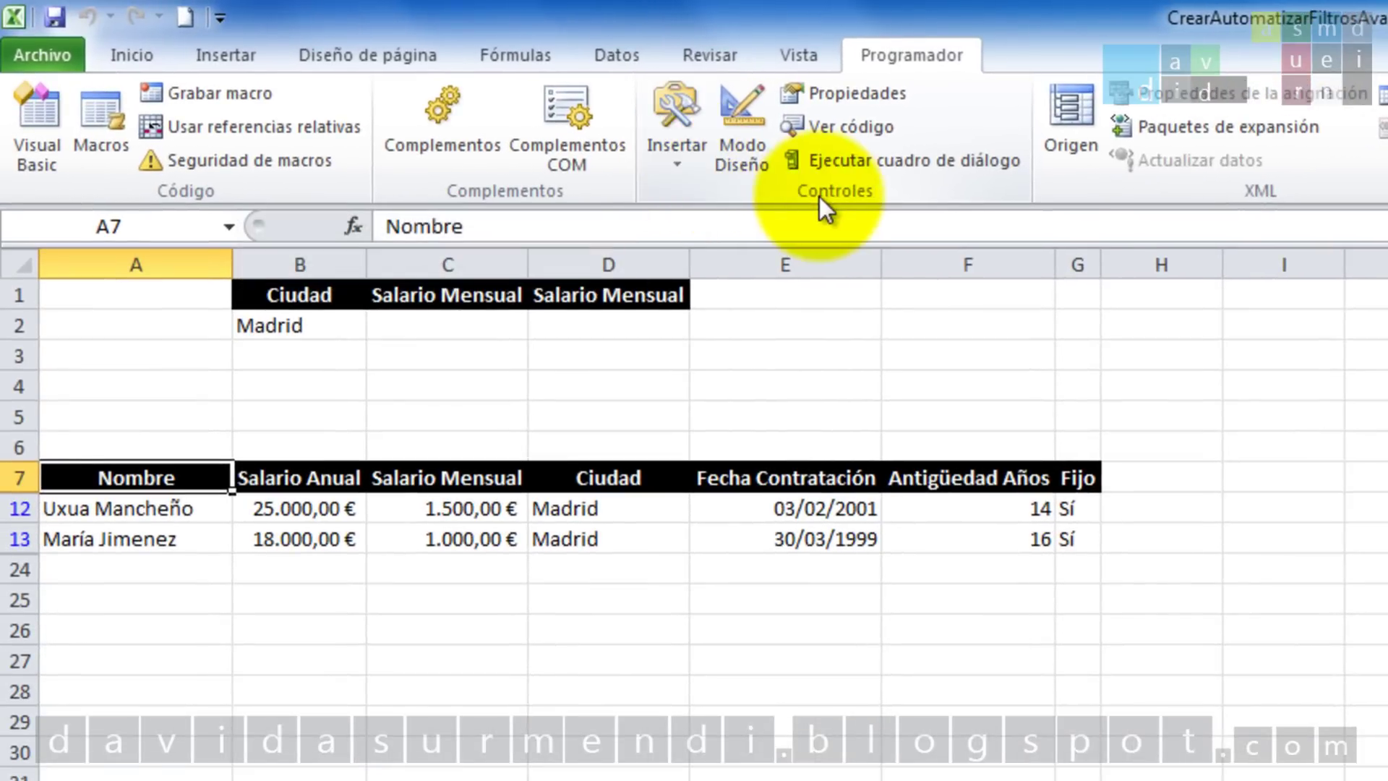
Draw a form control button in column E beside the criteria cells E1:E3
click(706, 167)
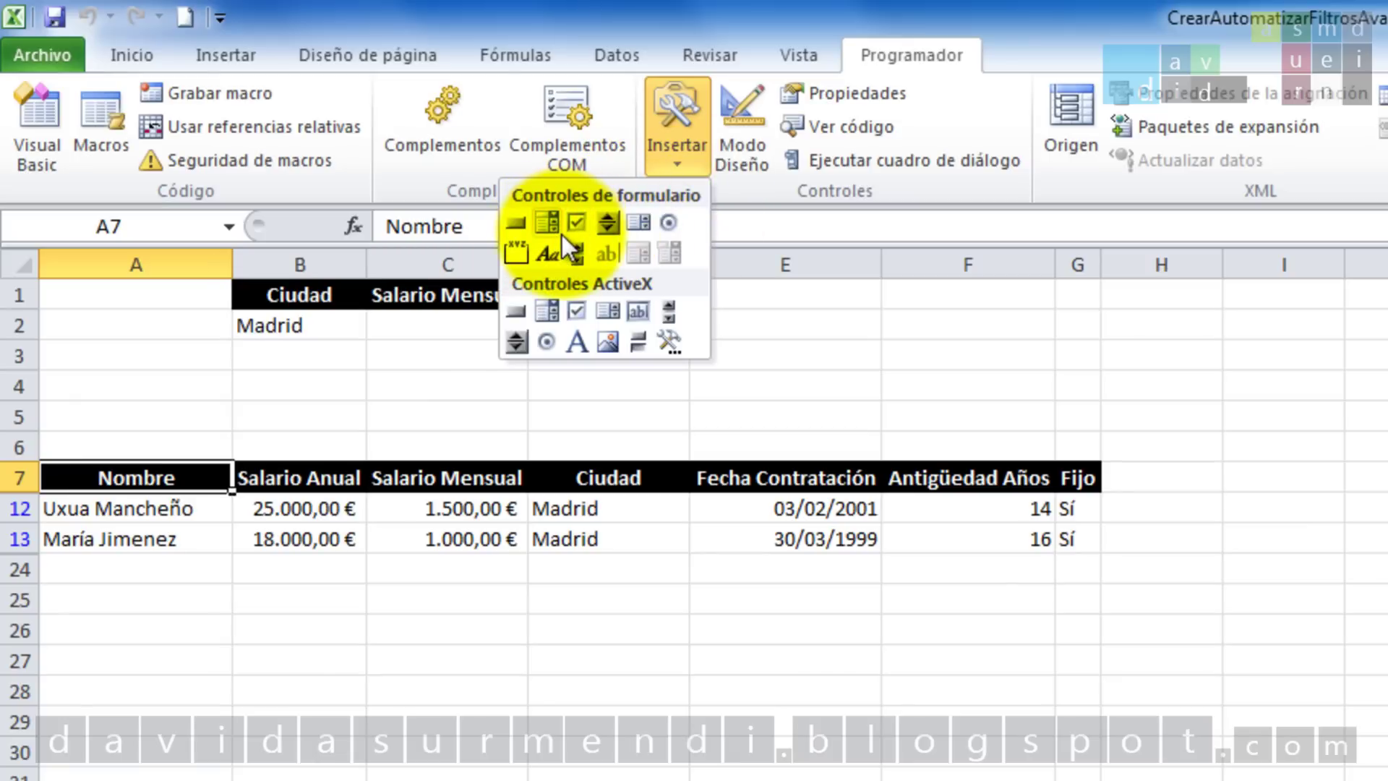
click(520, 225)
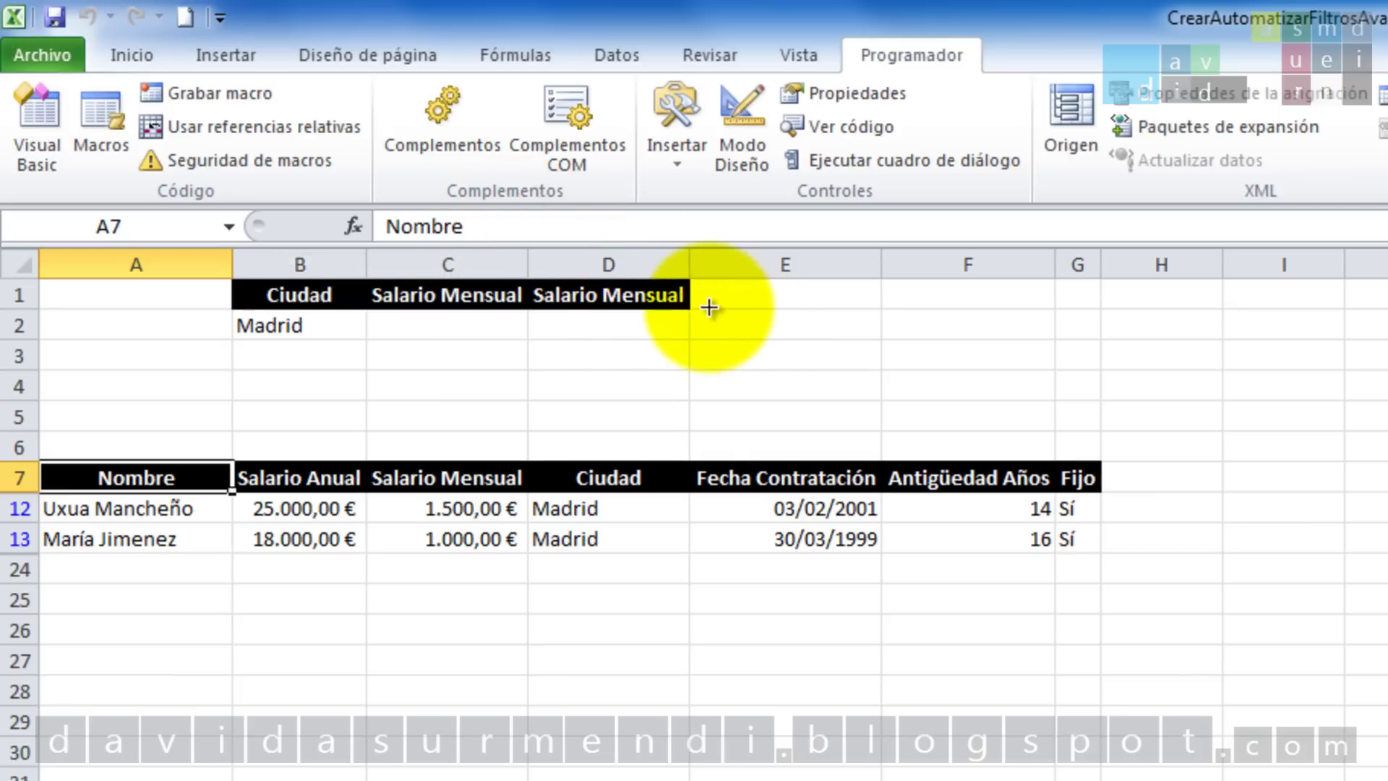
mouse_move(707, 302)
mouse_down()
mouse_move(828, 327)
mouse_move(676, 265)
mouse_up()
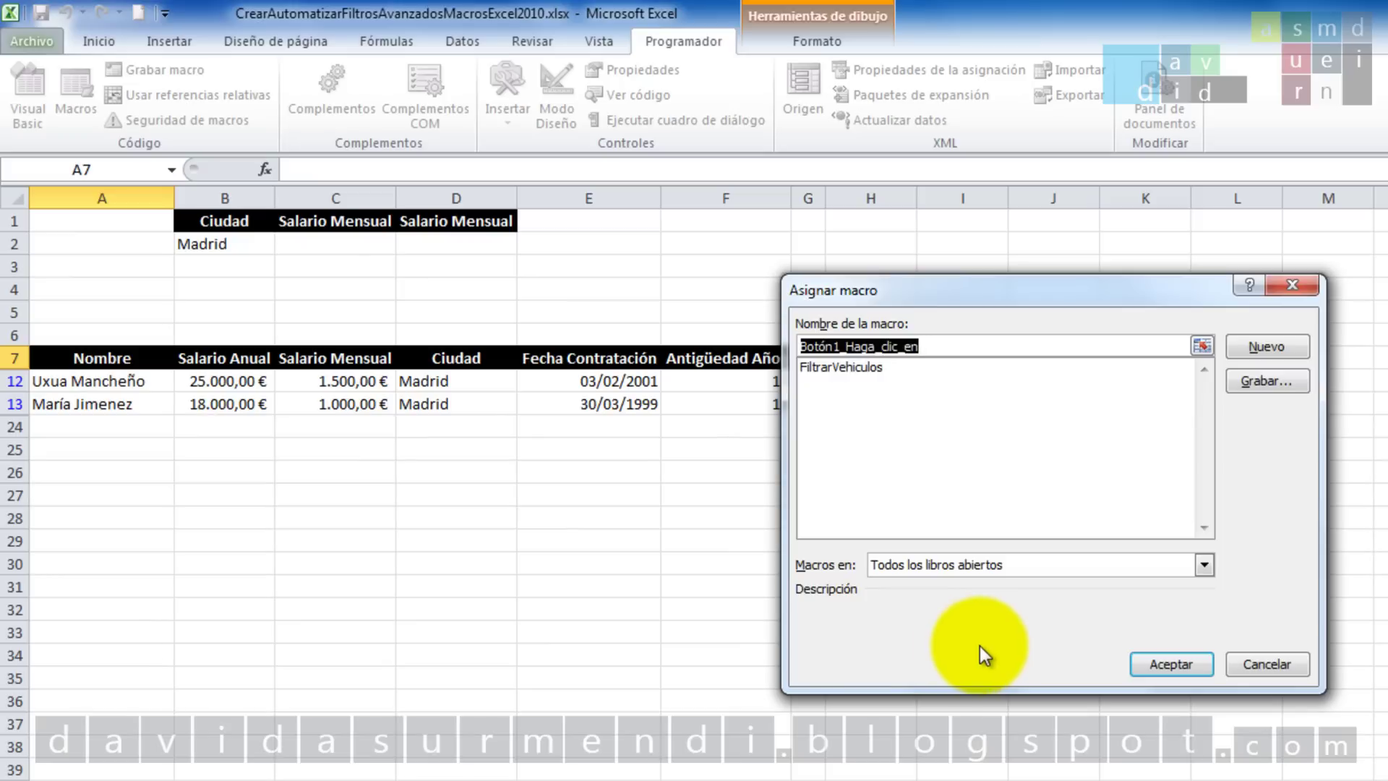
Assign the FiltrarVehiculos macro to the new form button
click(868, 372)
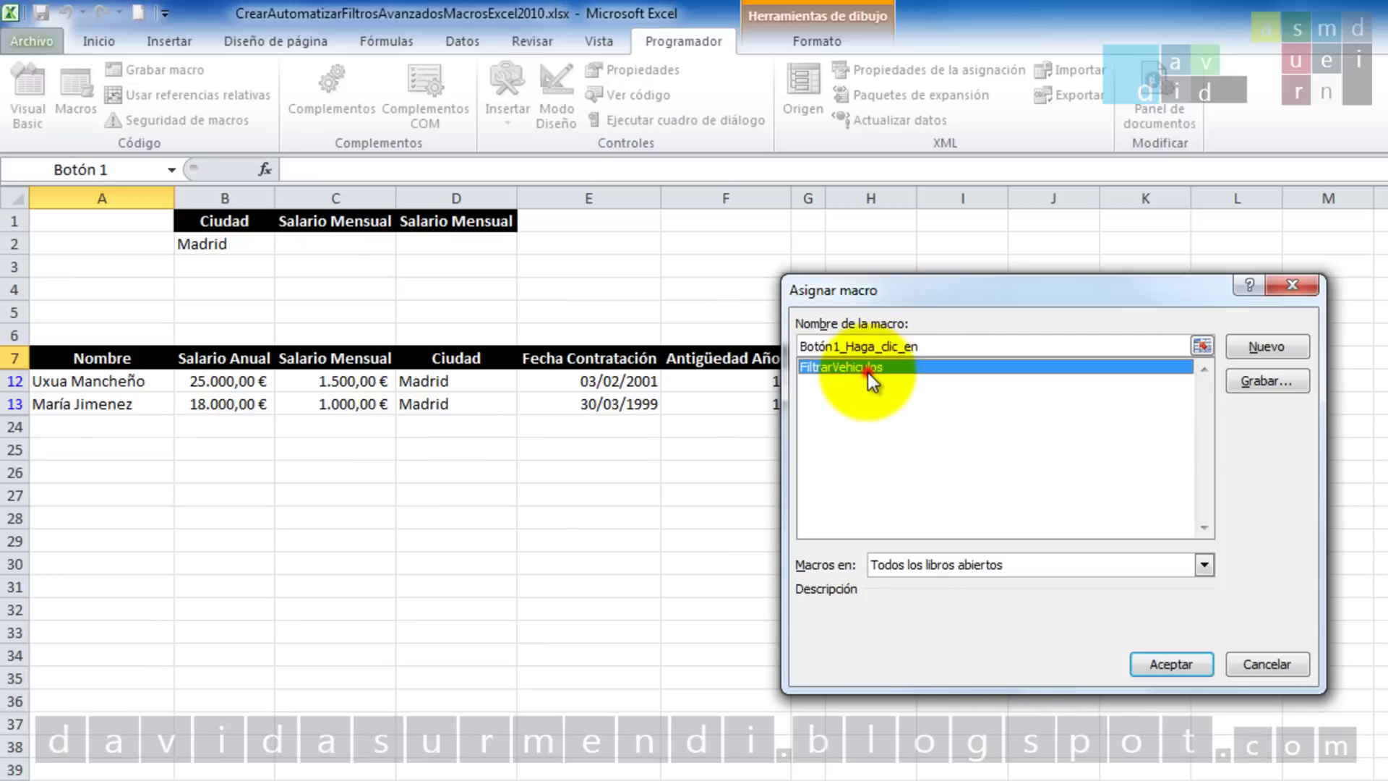
click(1171, 664)
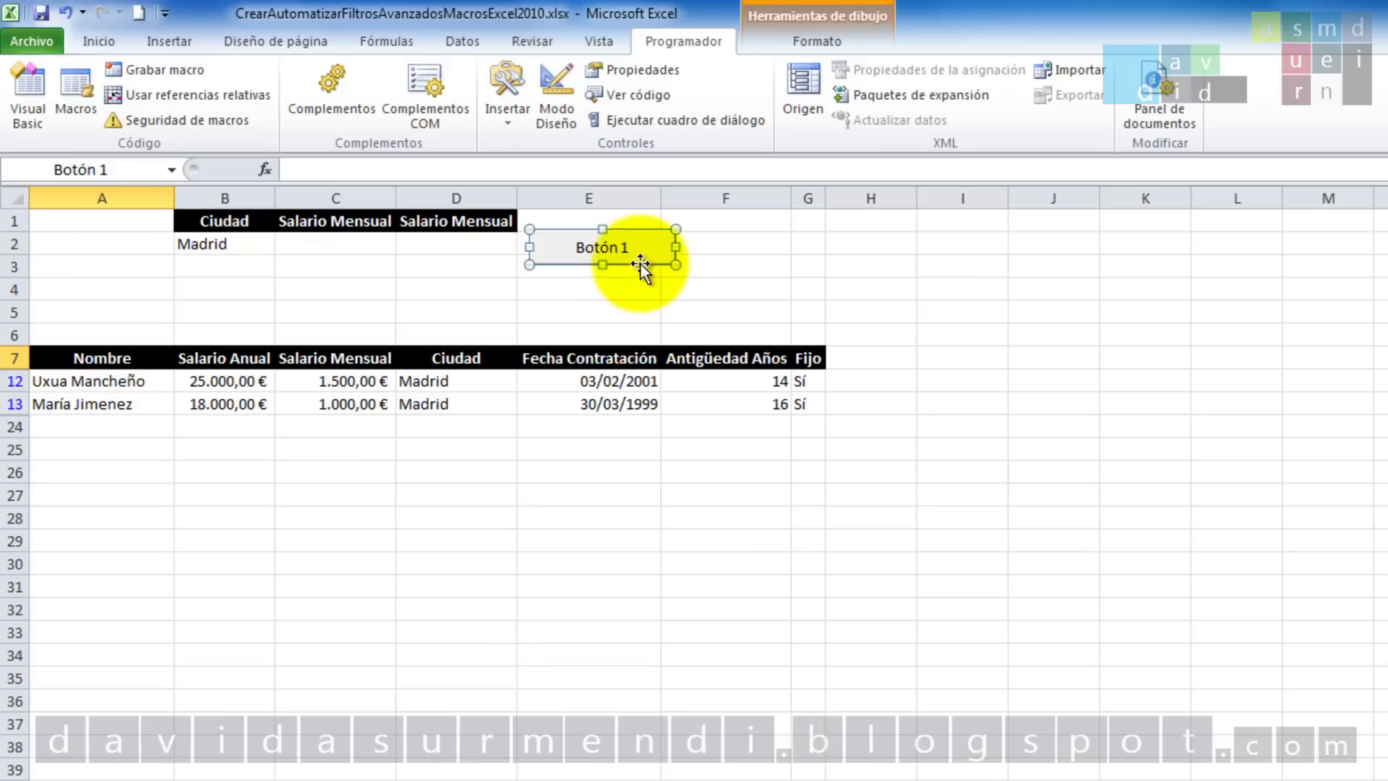
click(613, 248)
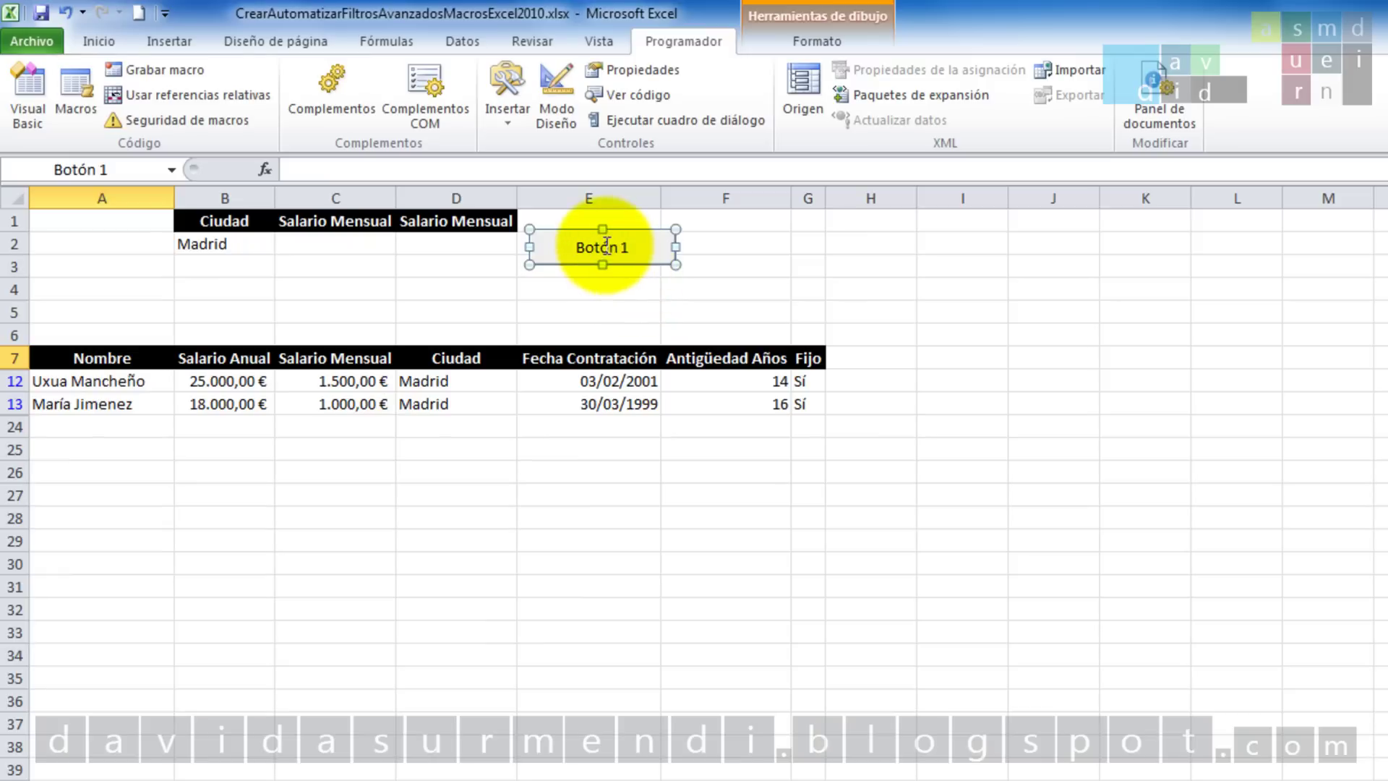
Replace the button caption 'Botón 1' with 'Buscar' via Modificar texto
right_click(605, 246)
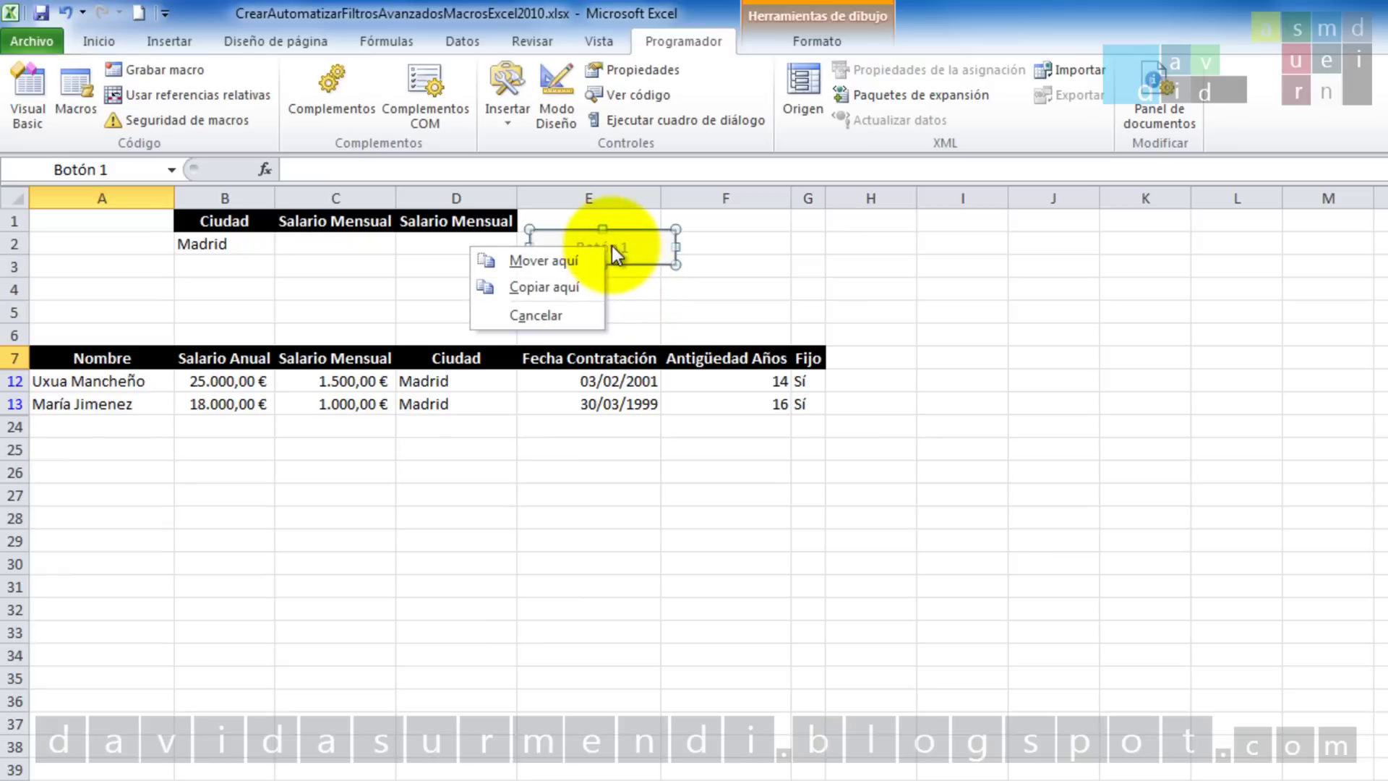
right_click(612, 246)
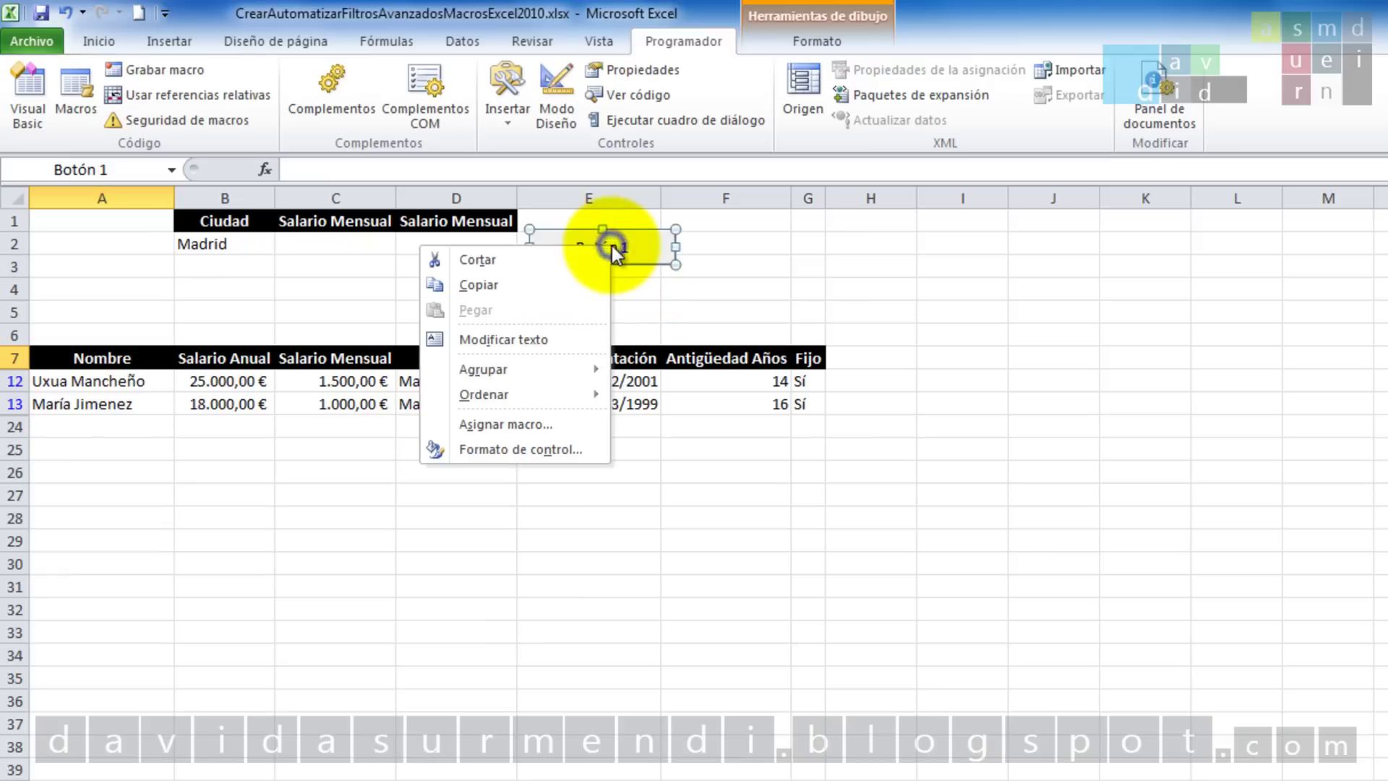
click(527, 340)
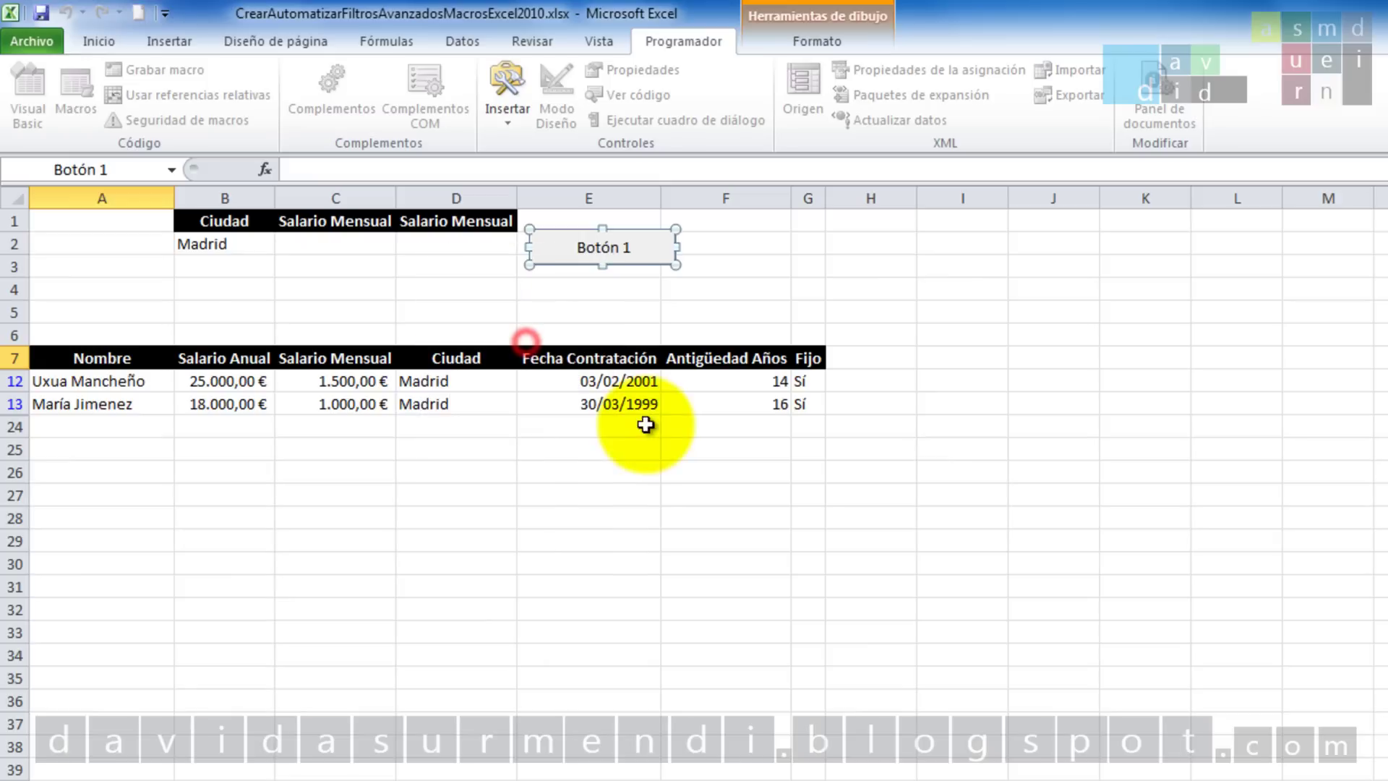
click(591, 249)
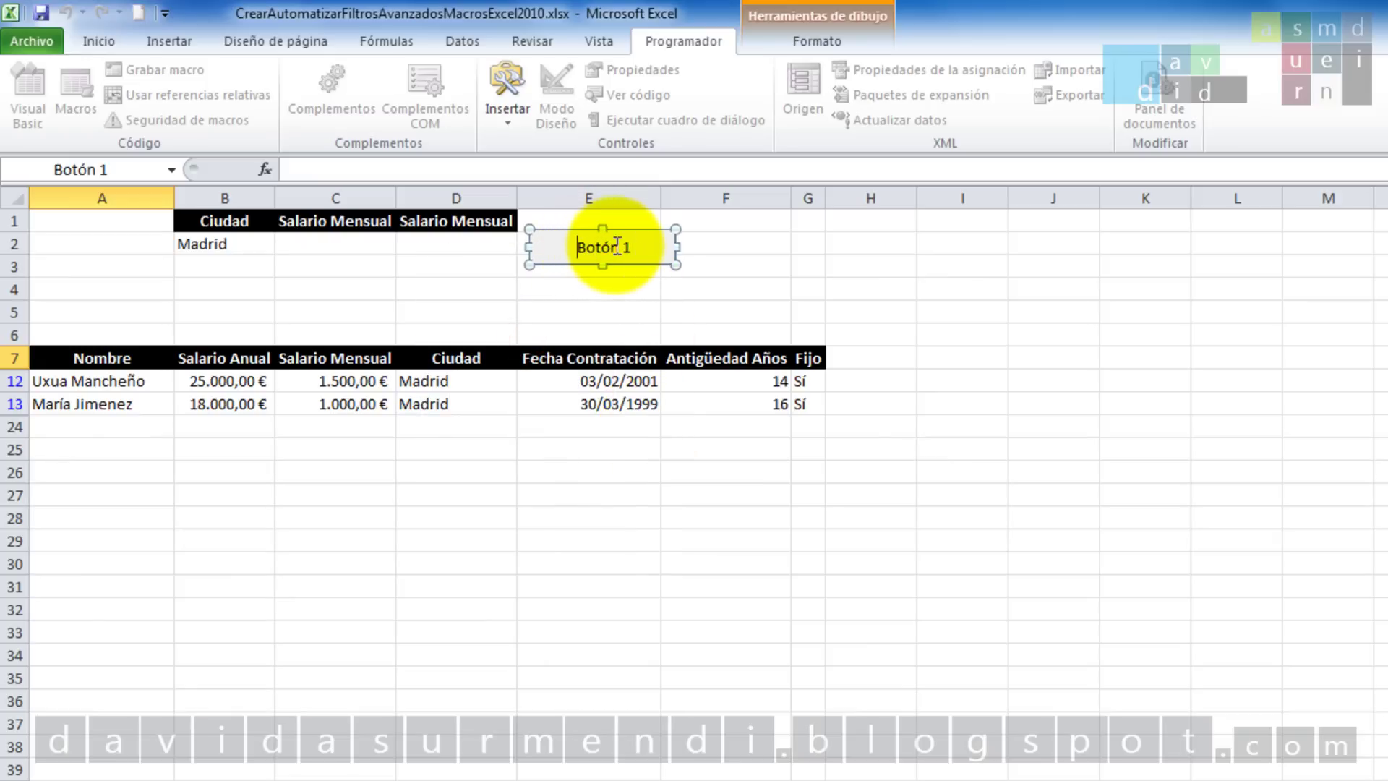
key(BackSpace)
key(BackSpace)
key(Delete)
key(Delete)
key(Delete)
key(Delete)
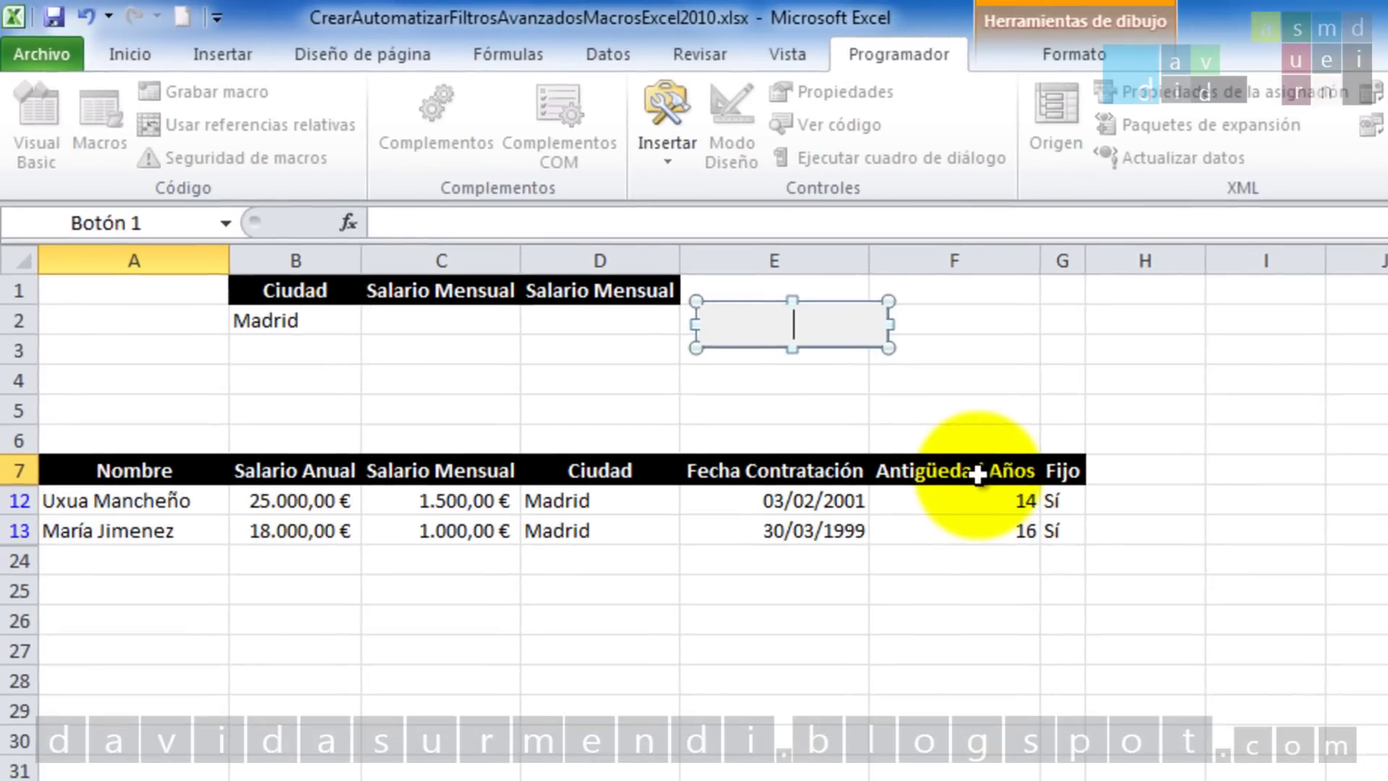
text(Buscar)
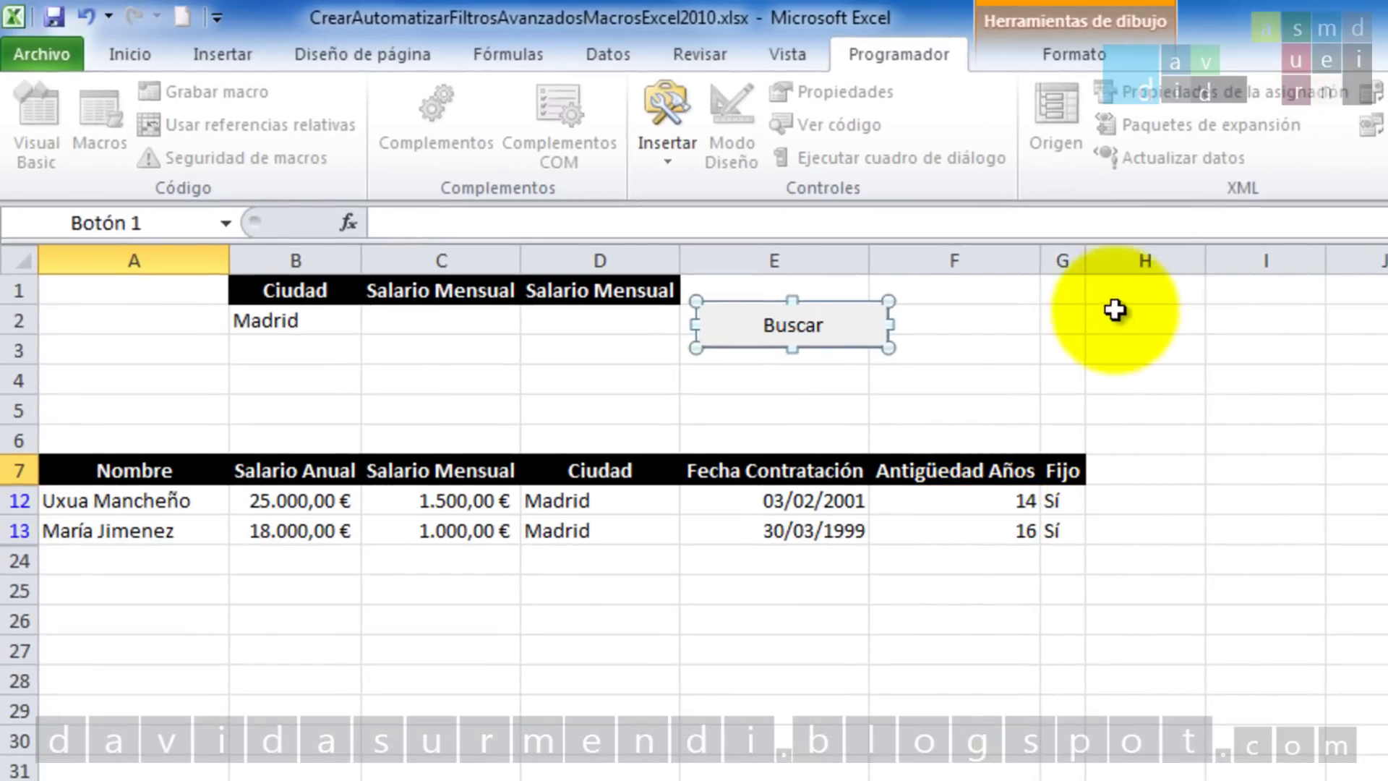
Enter <1000 in C2 and Barcelona in B3, then run Buscar
click(1130, 363)
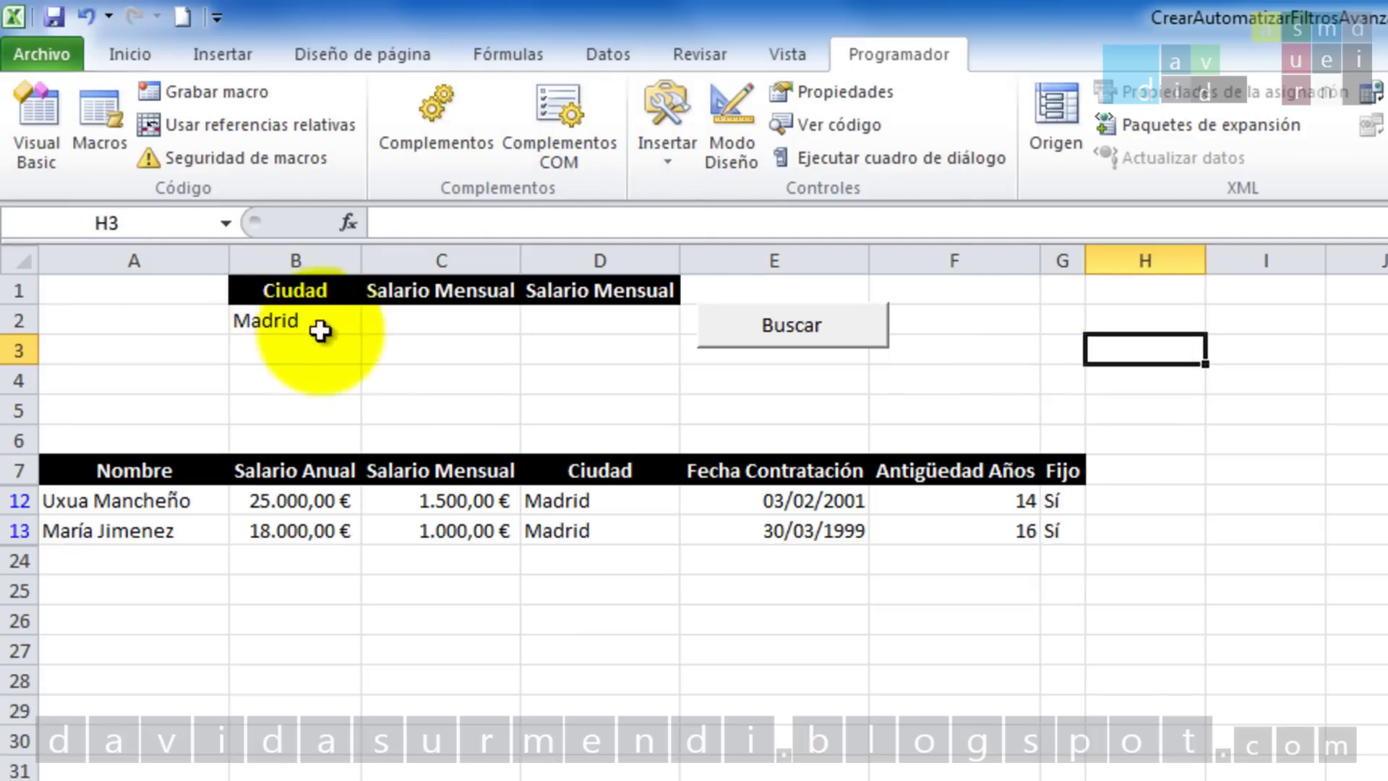
click(421, 326)
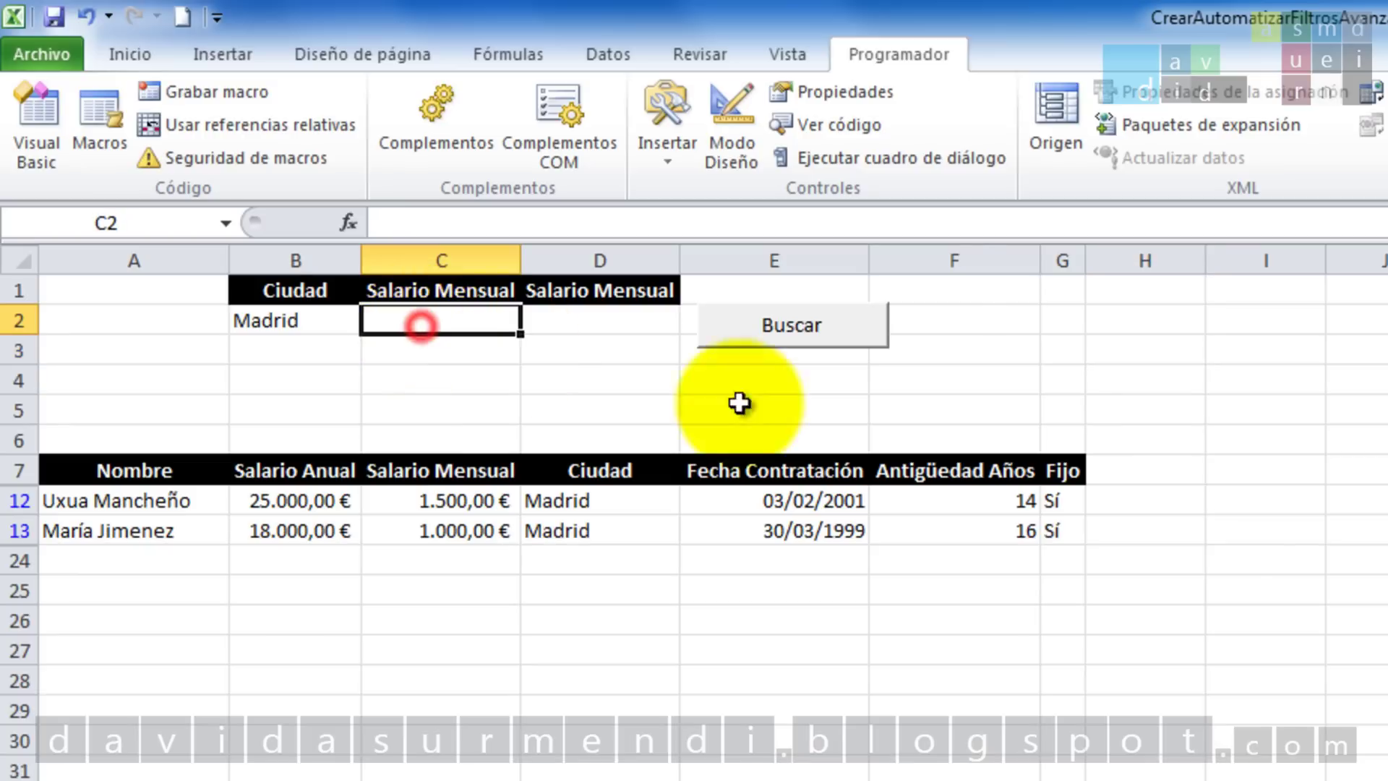
text(<100)
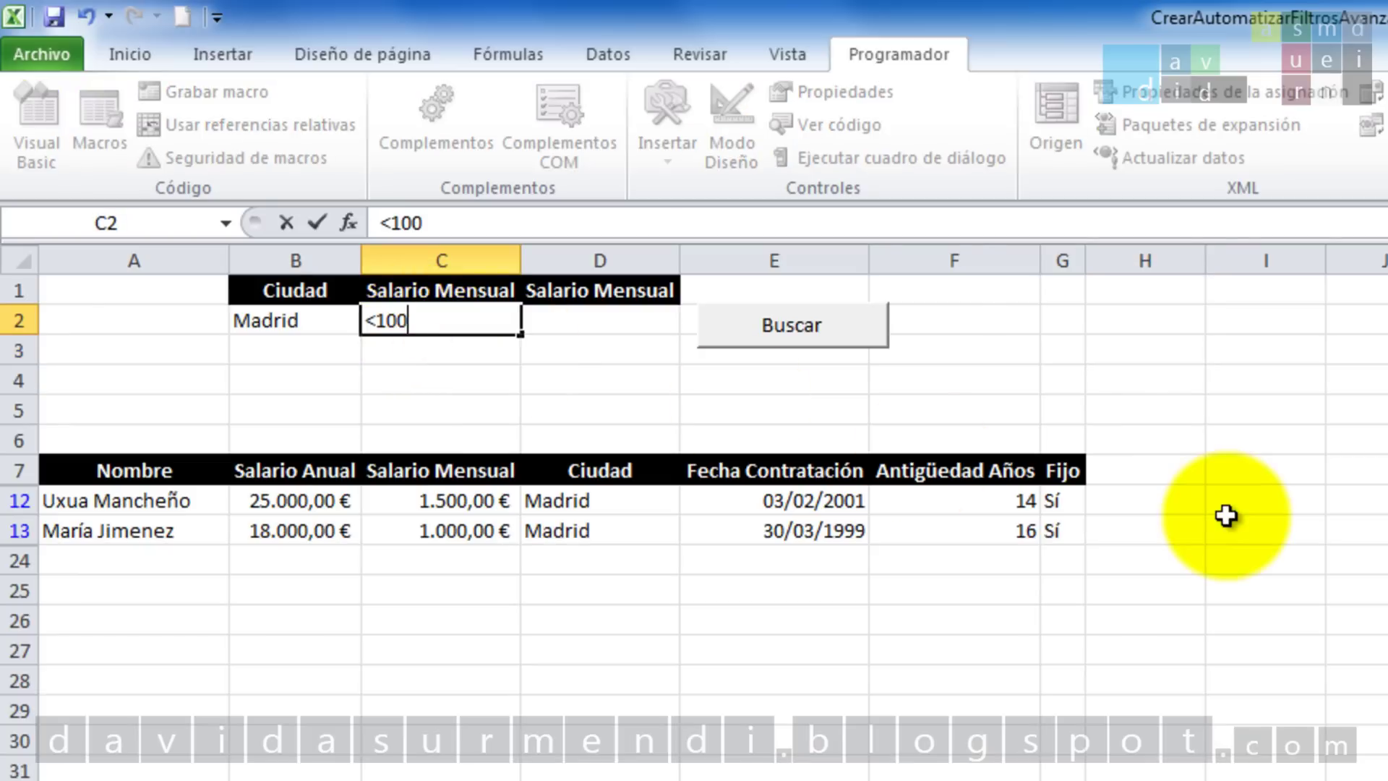
text(0)
click(260, 345)
text(Bar)
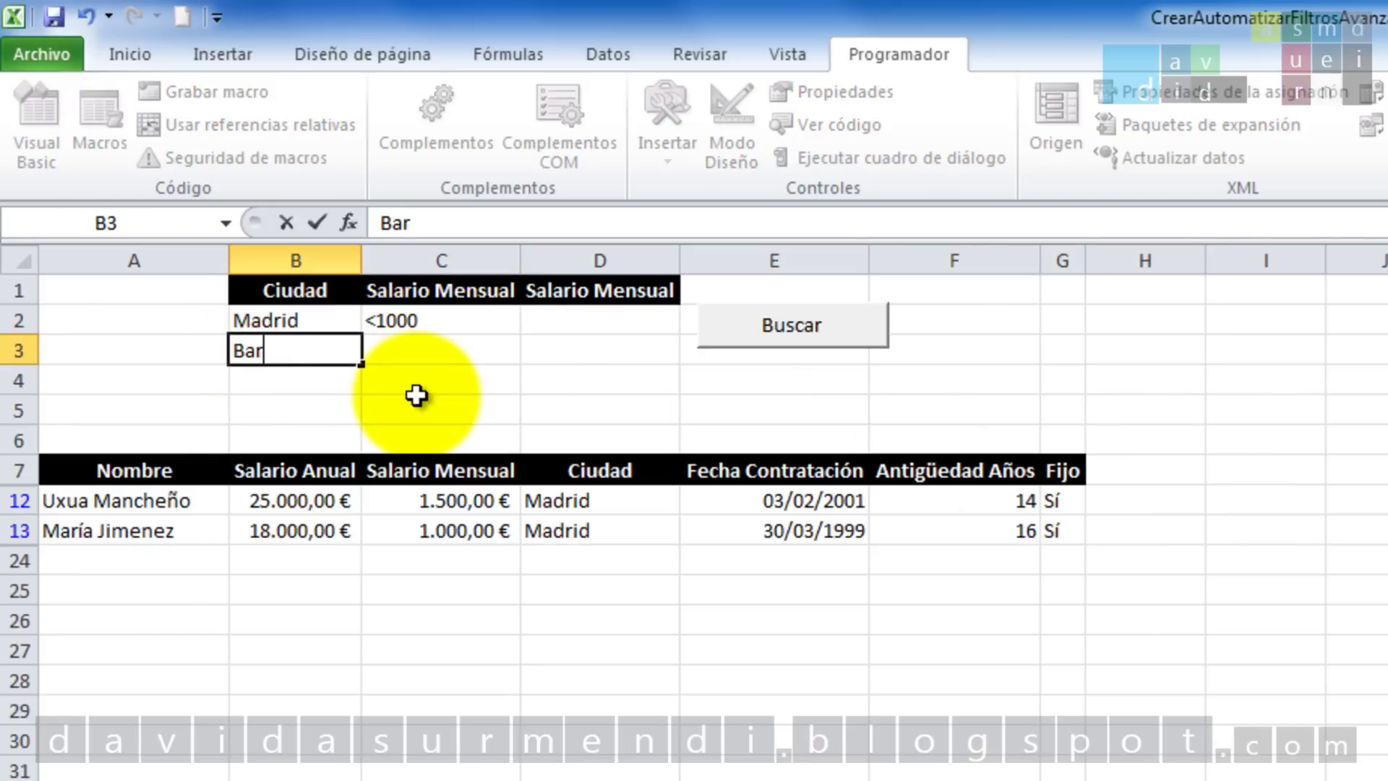
text(celona)
key(Return)
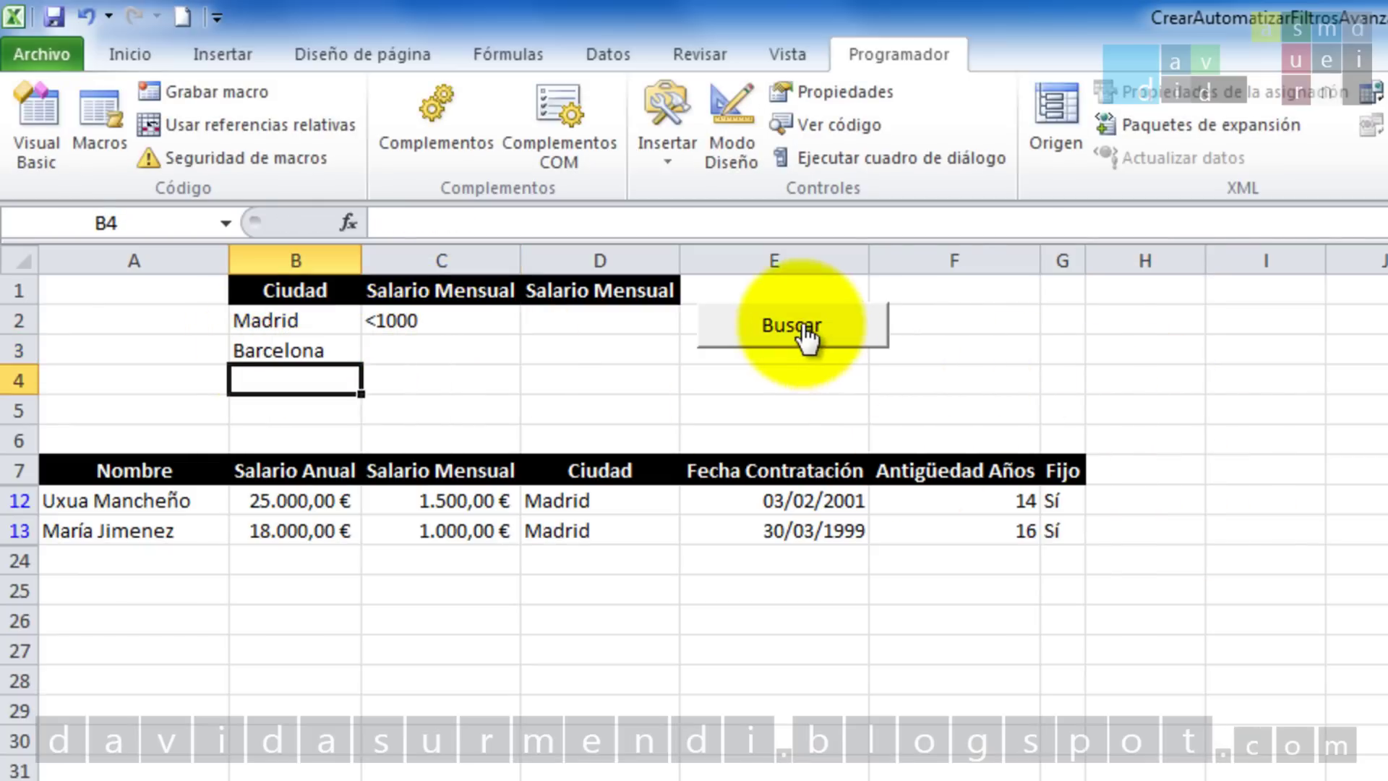
click(801, 329)
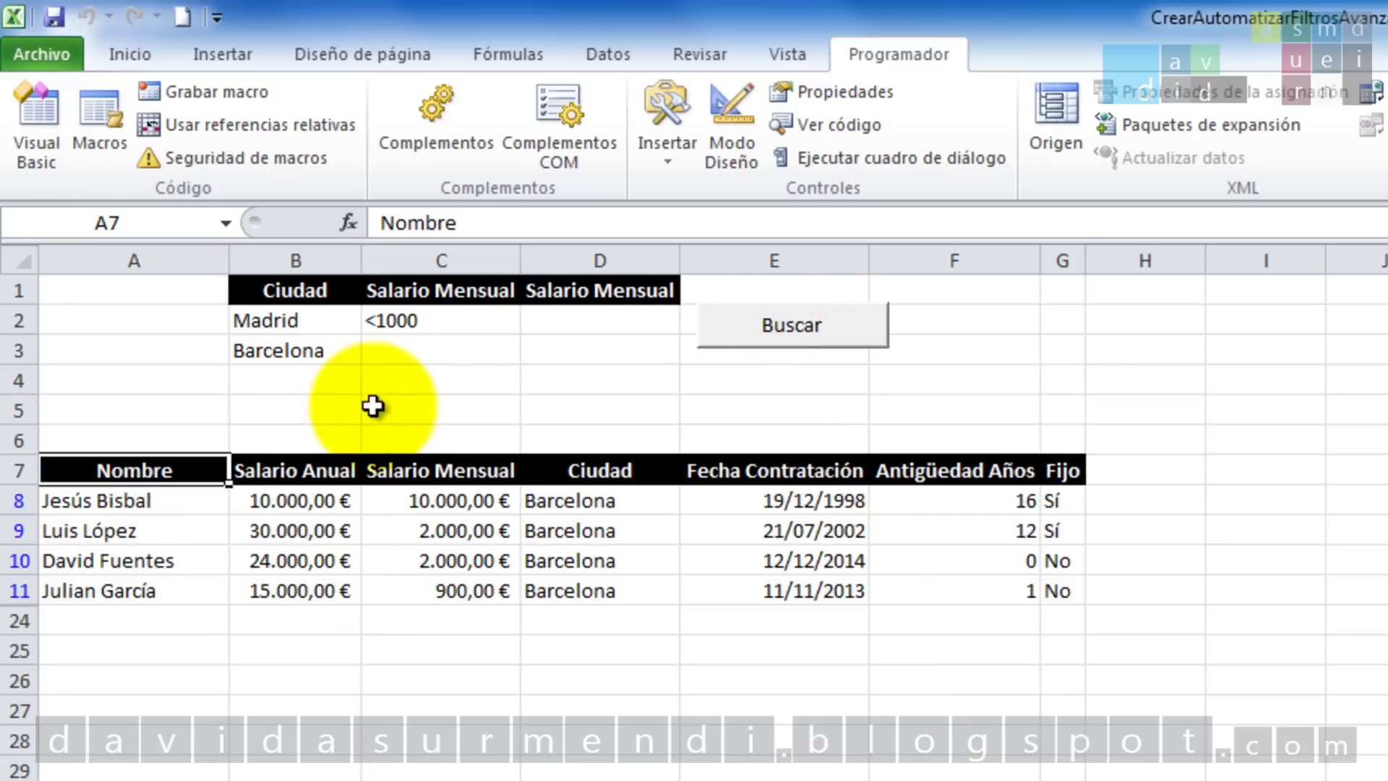
Change C2 to <=1000, rerun Buscar, then clear the C2 salary criterion
double_click(372, 321)
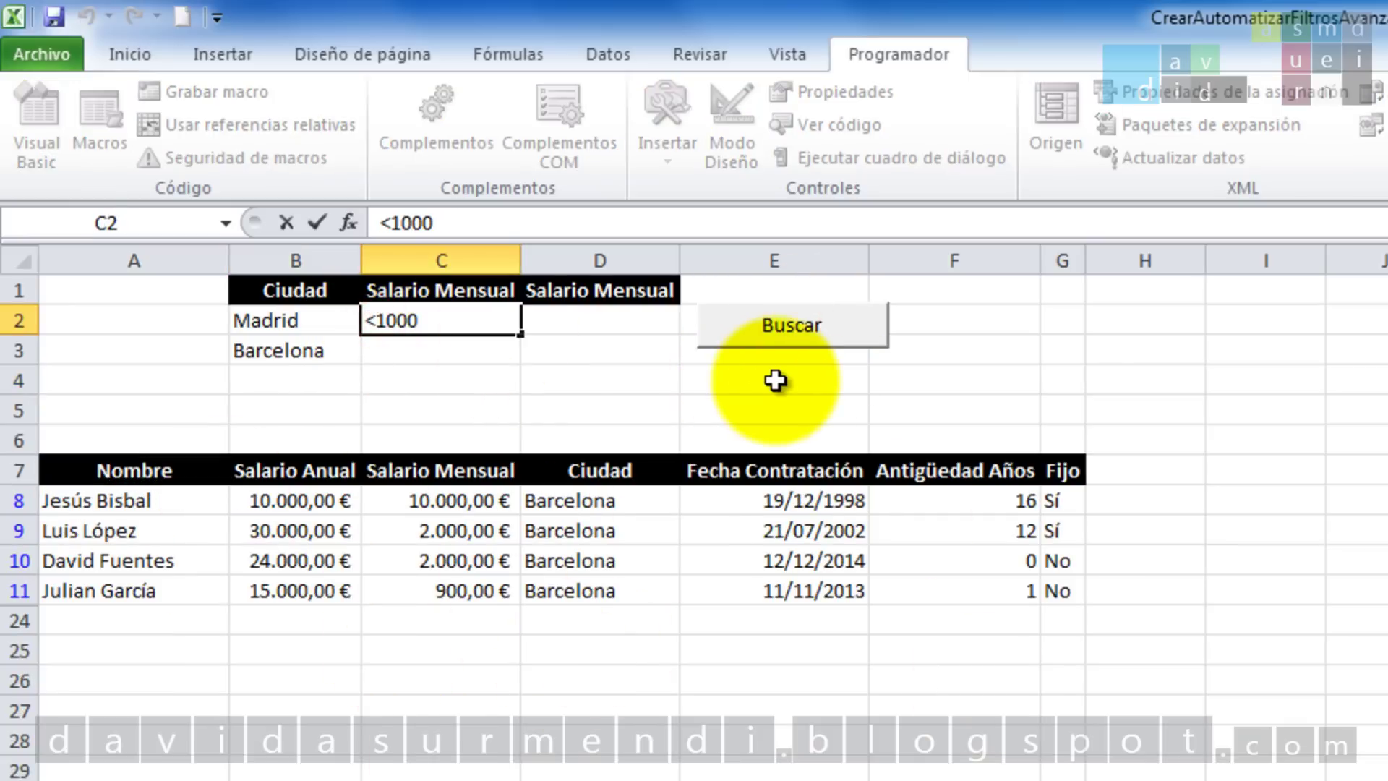
text(=)
key(Return)
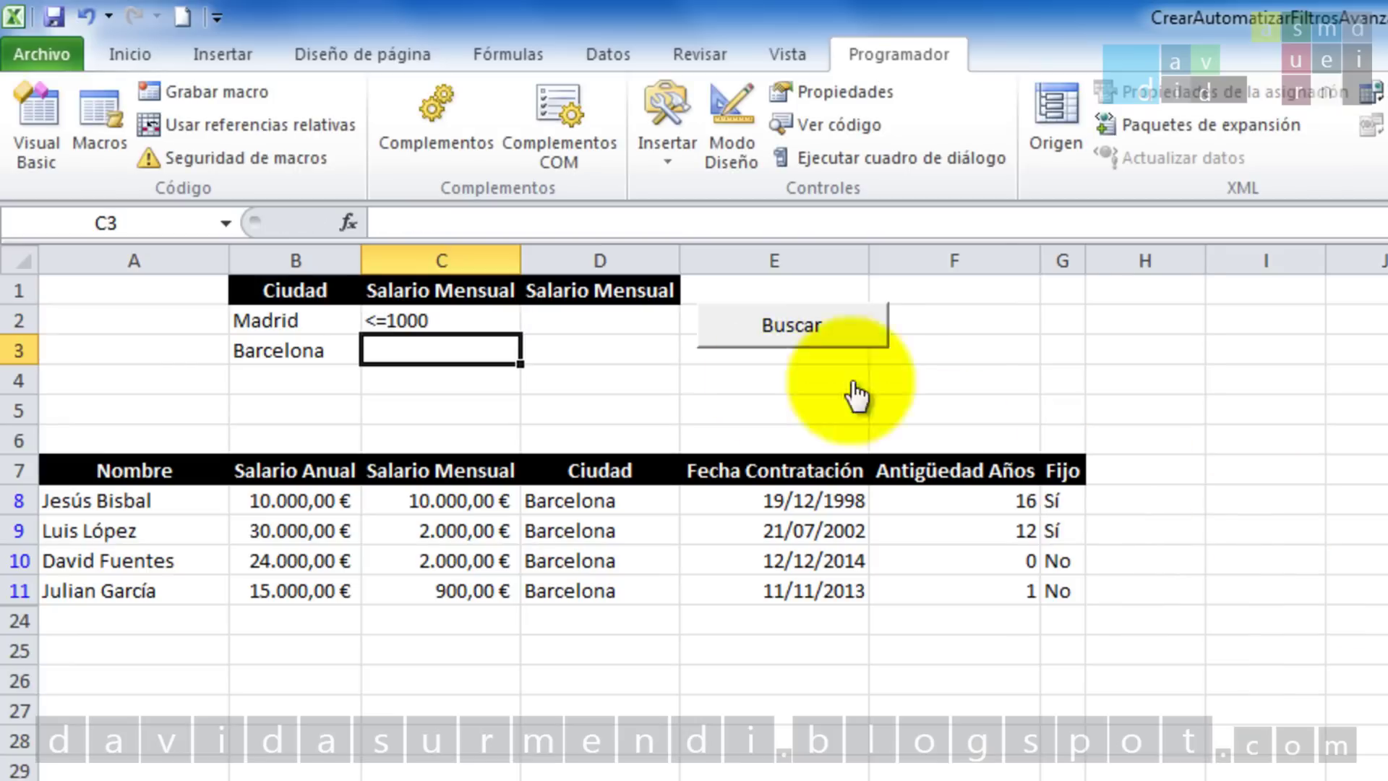
click(730, 322)
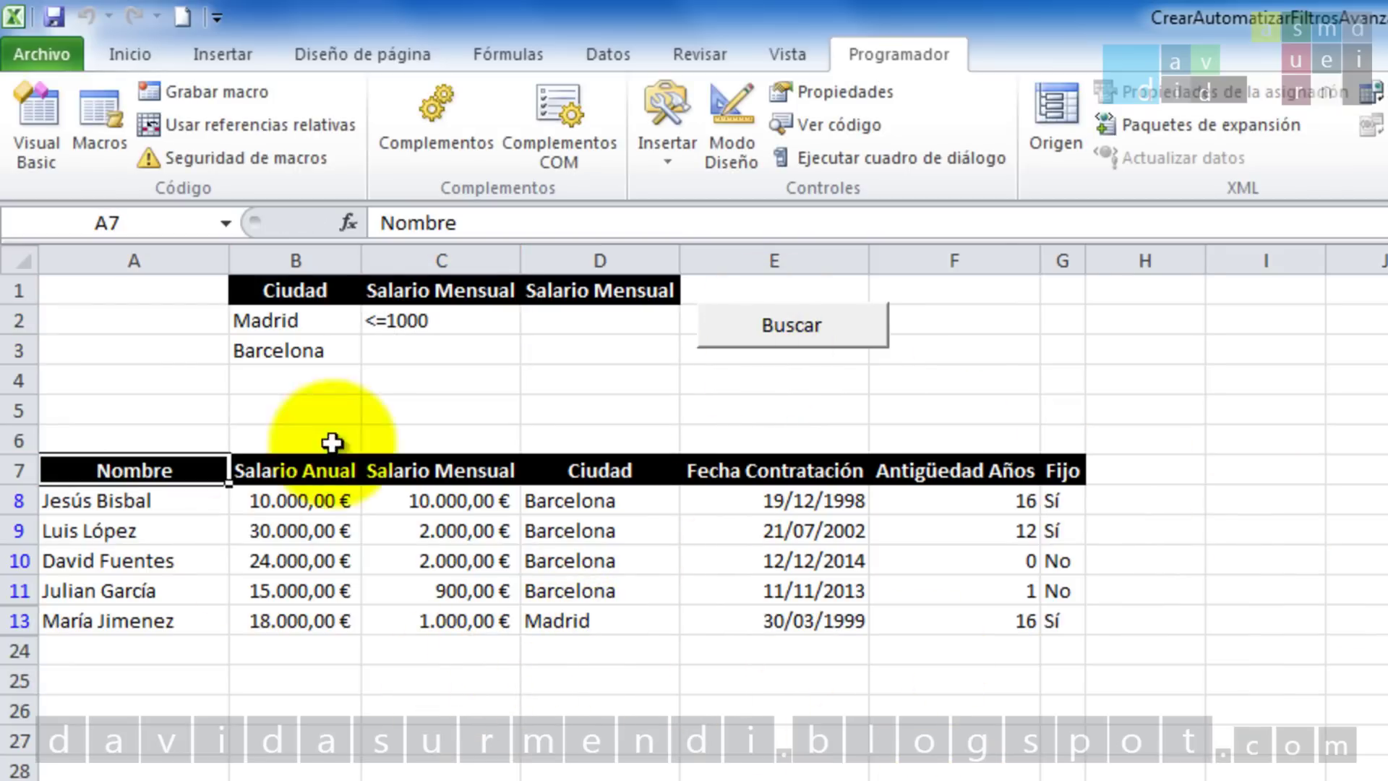
click(458, 319)
key(Delete)
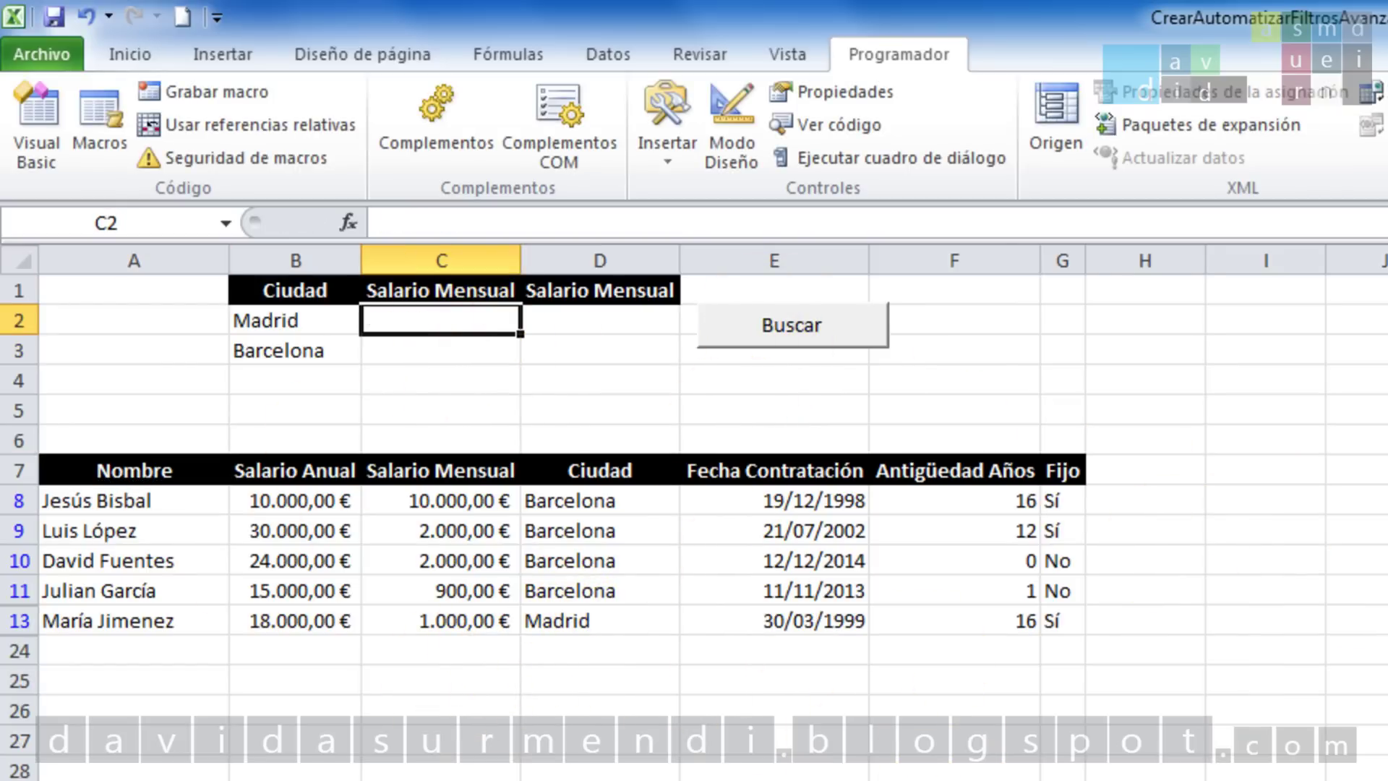
Rerun Buscar without a salary limit, then try saving the workbook
click(857, 338)
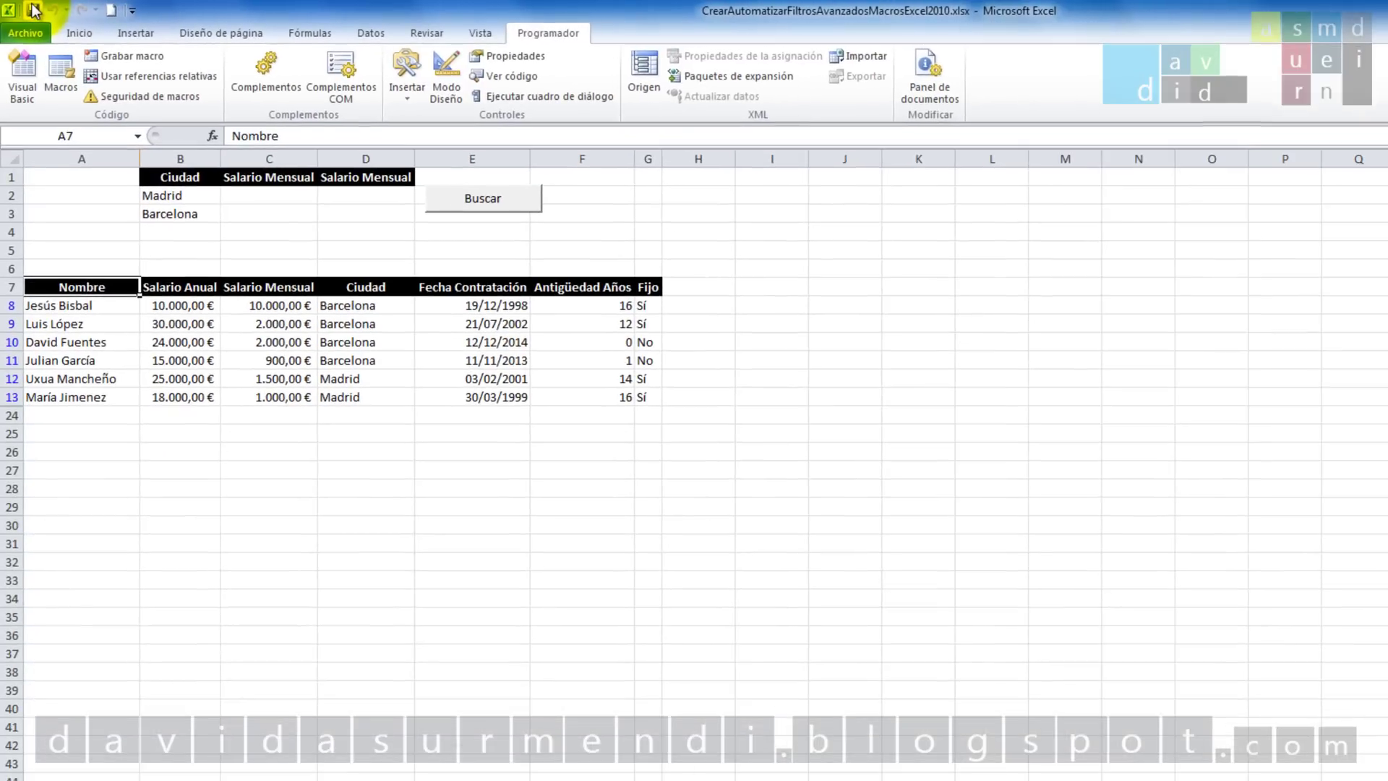
click(44, 13)
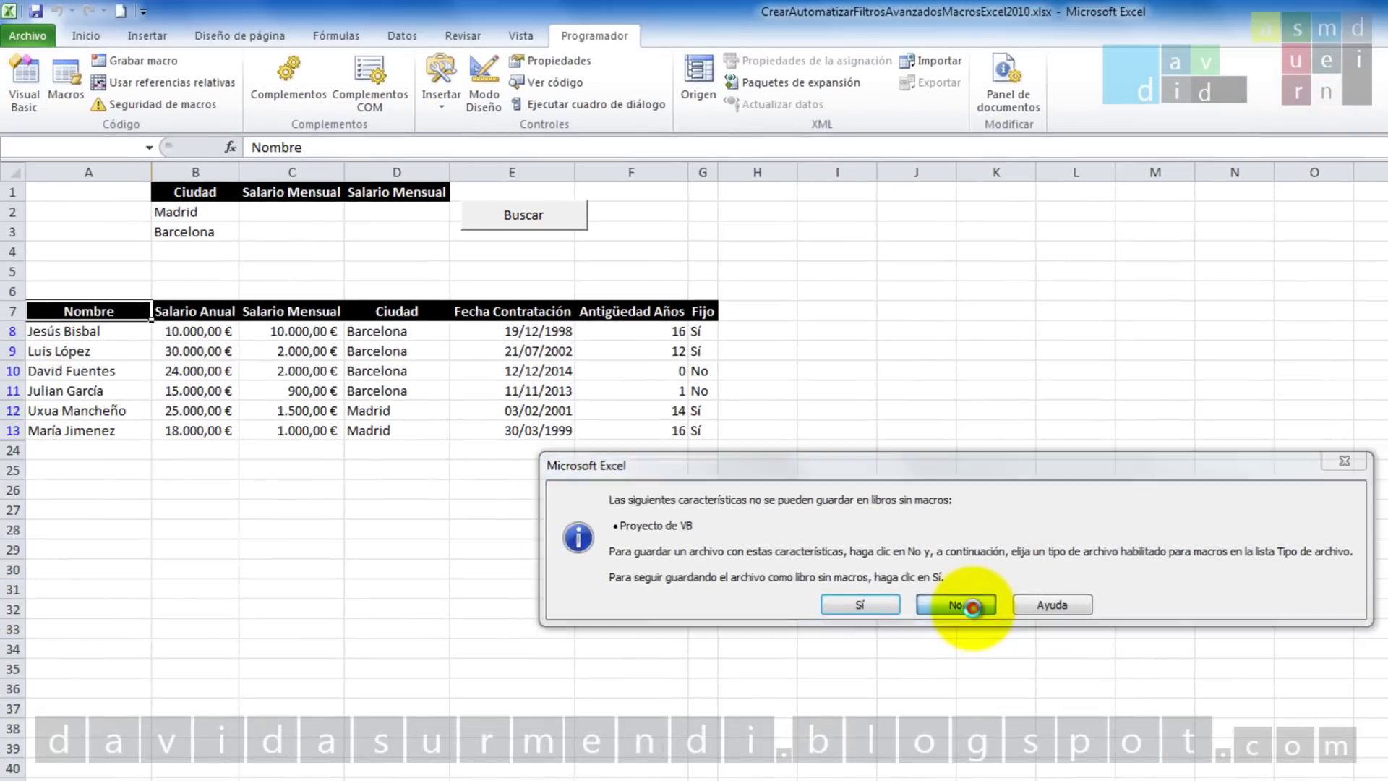
Save as 'Libro de Excel habilitado para macros (*.xlsm)' instead of a macro-free workbook
click(748, 532)
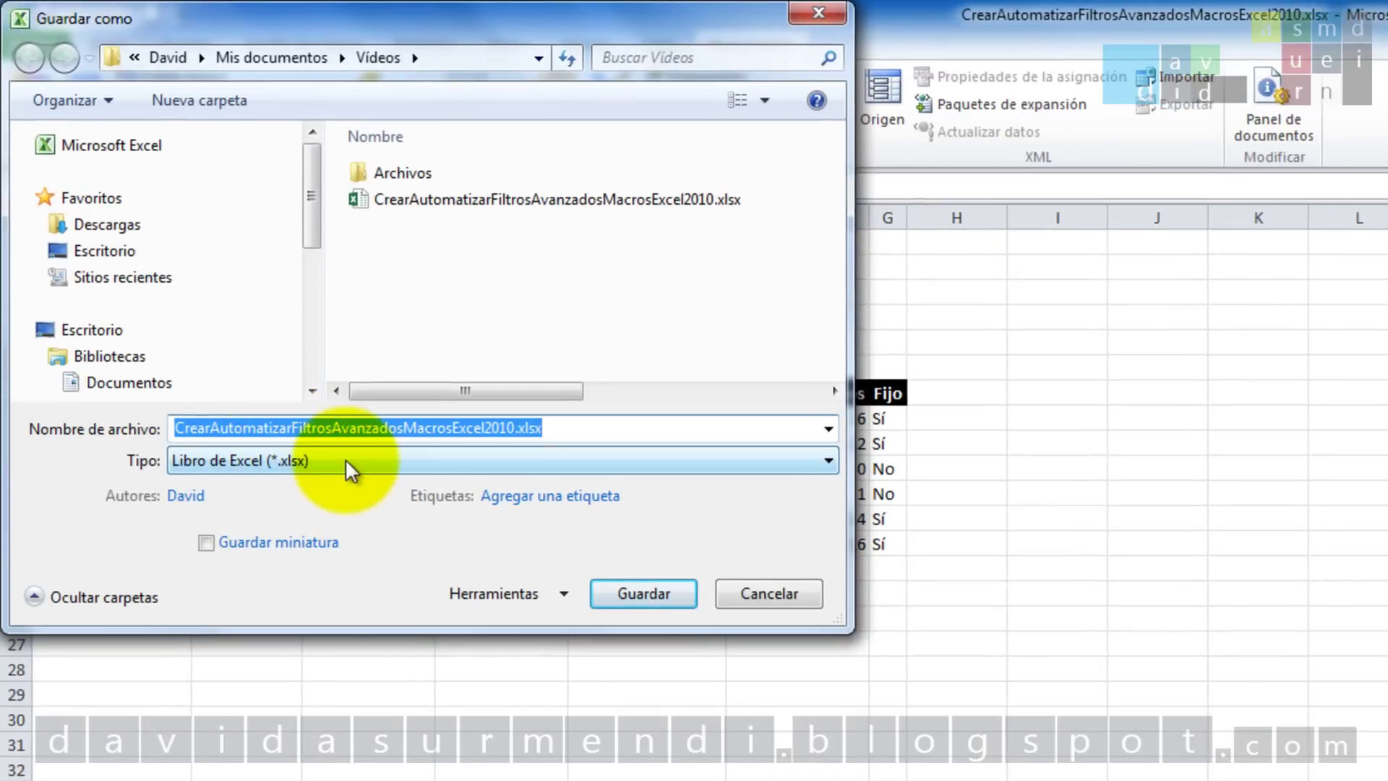
click(345, 460)
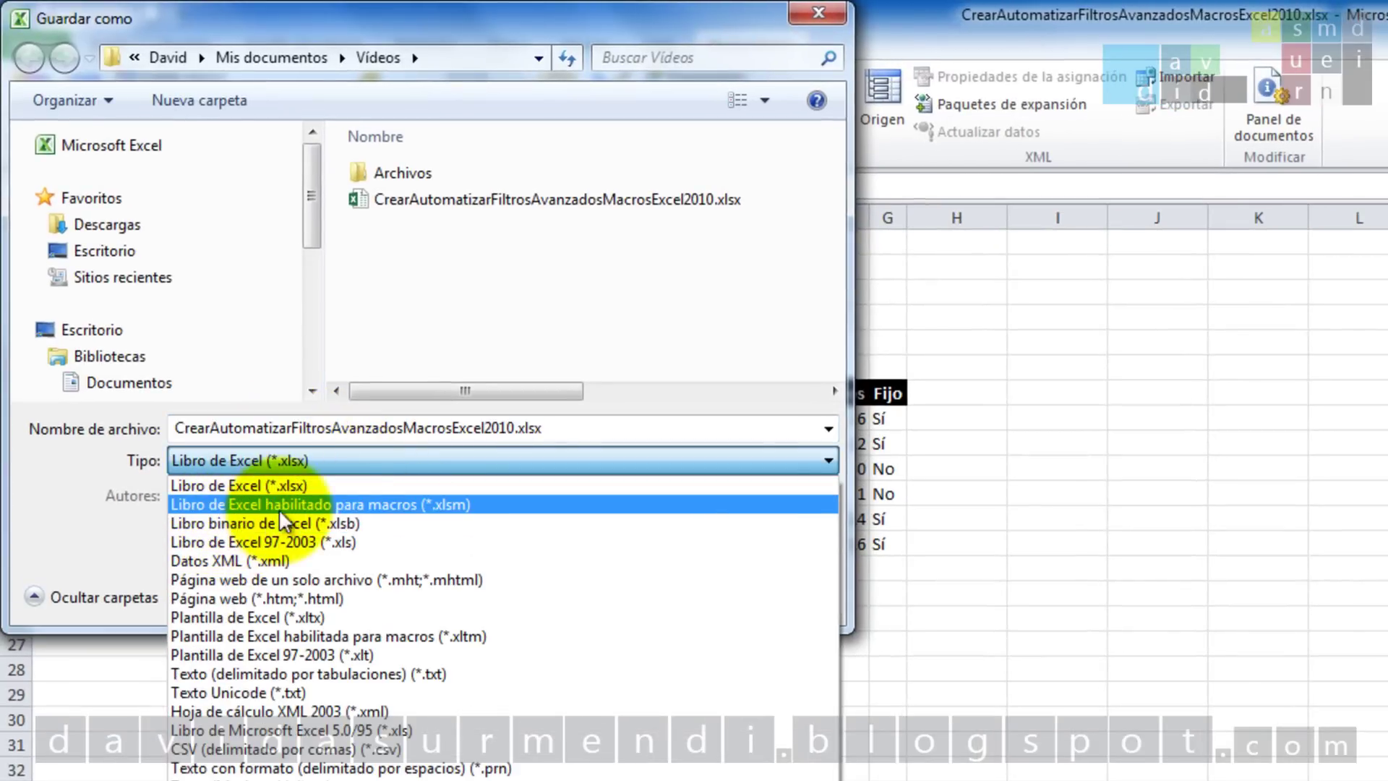
click(457, 508)
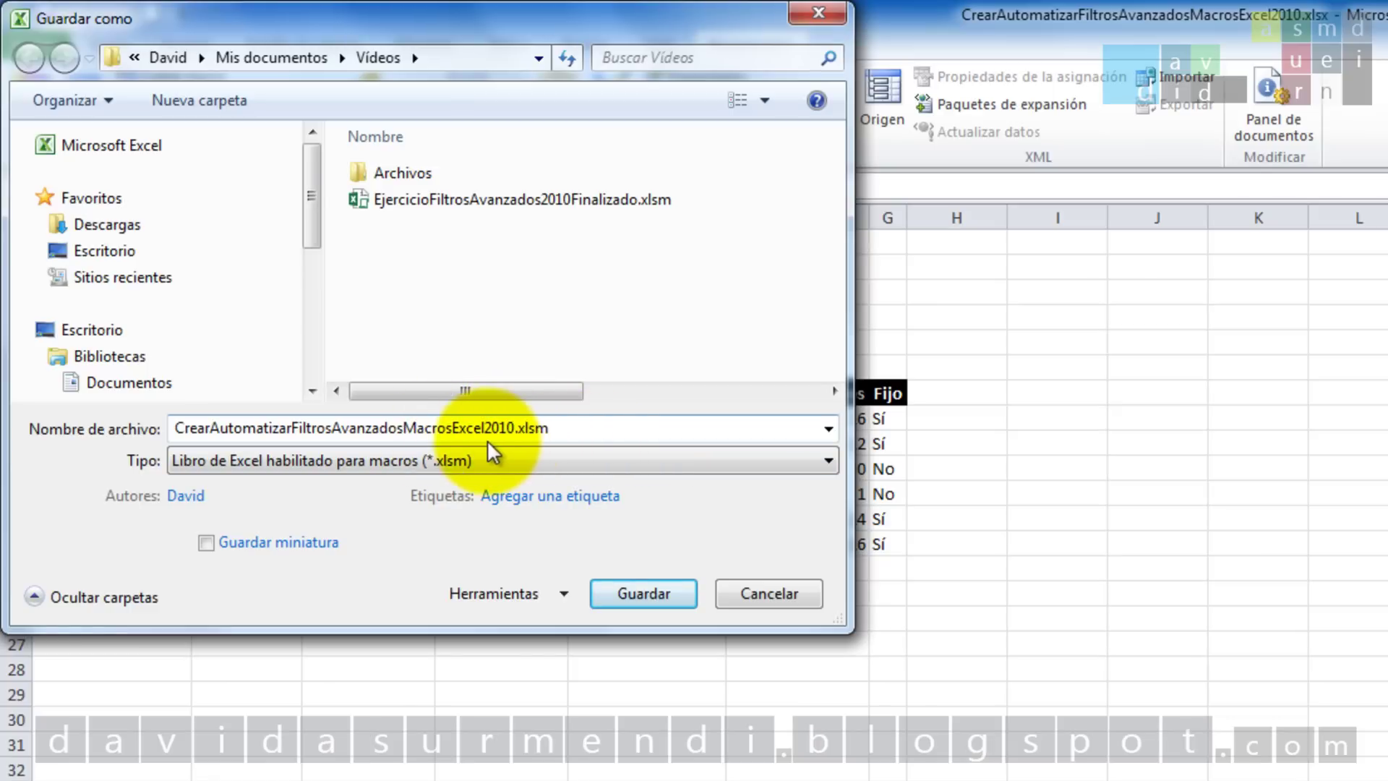
click(647, 597)
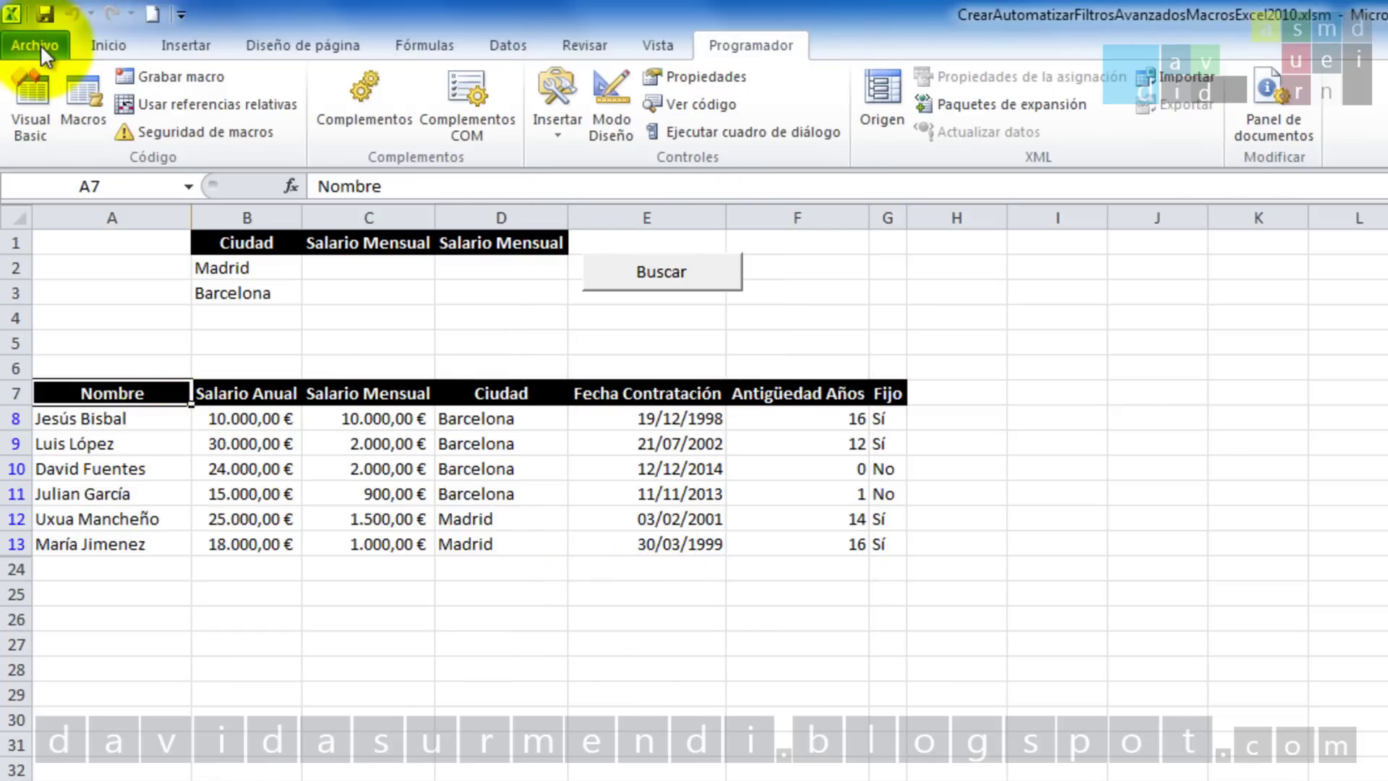
Close and reopen the .xlsm workbook from Recent, enabling its macros
click(40, 45)
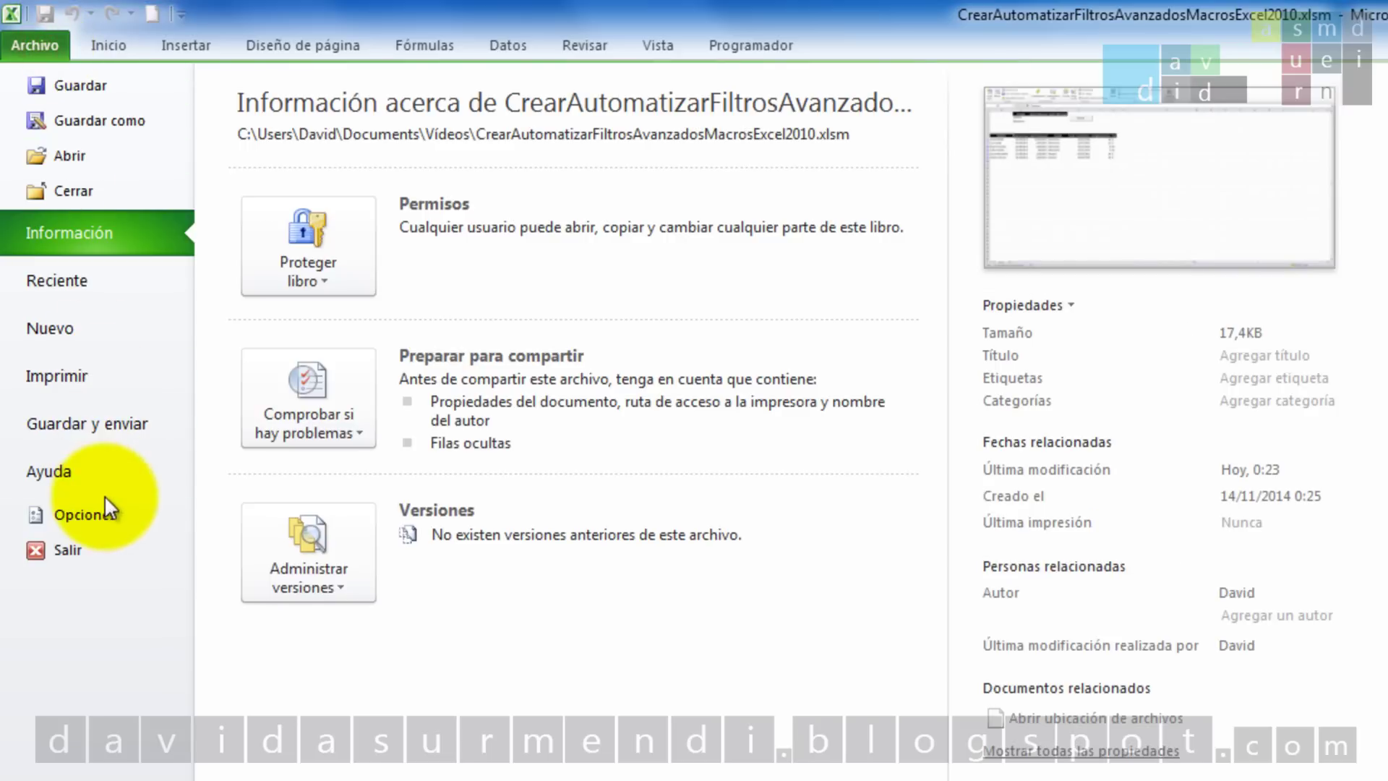
click(86, 182)
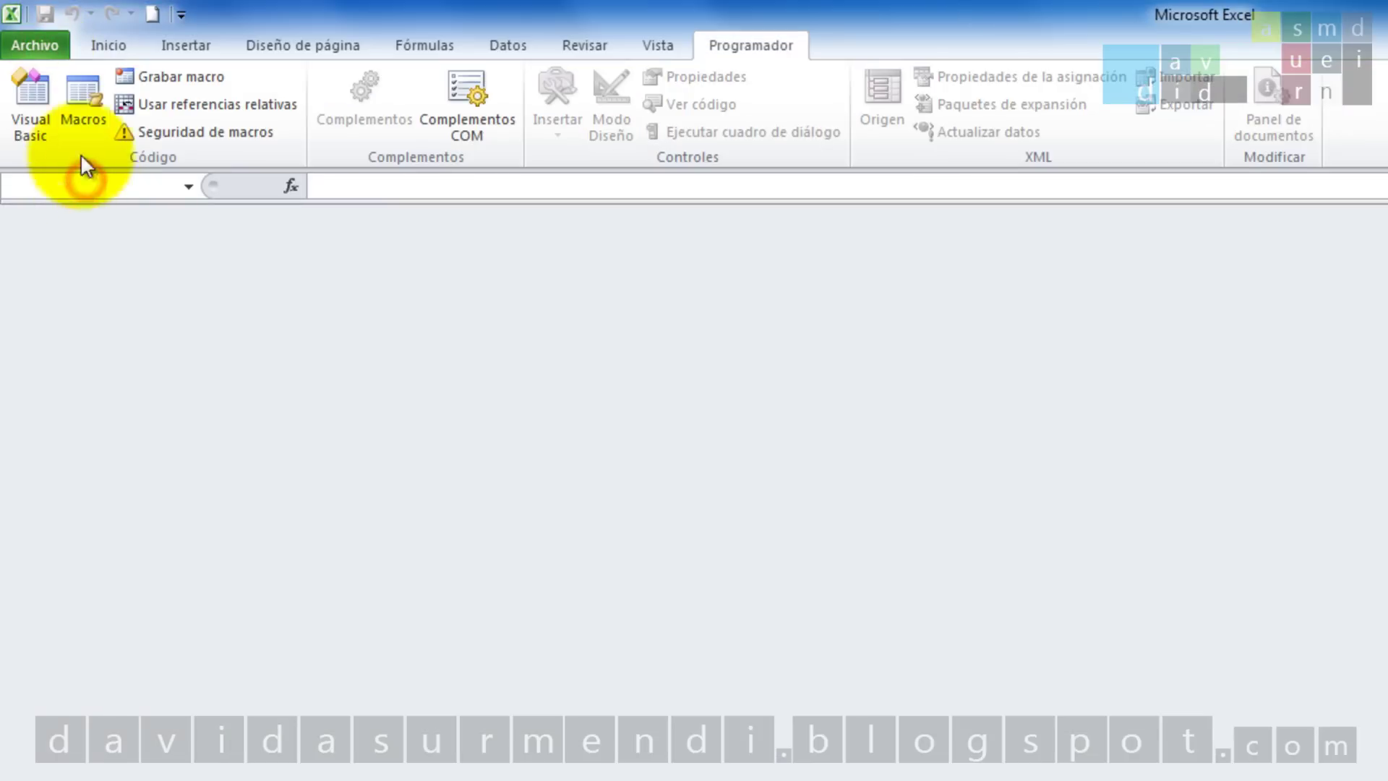
click(39, 45)
click(447, 154)
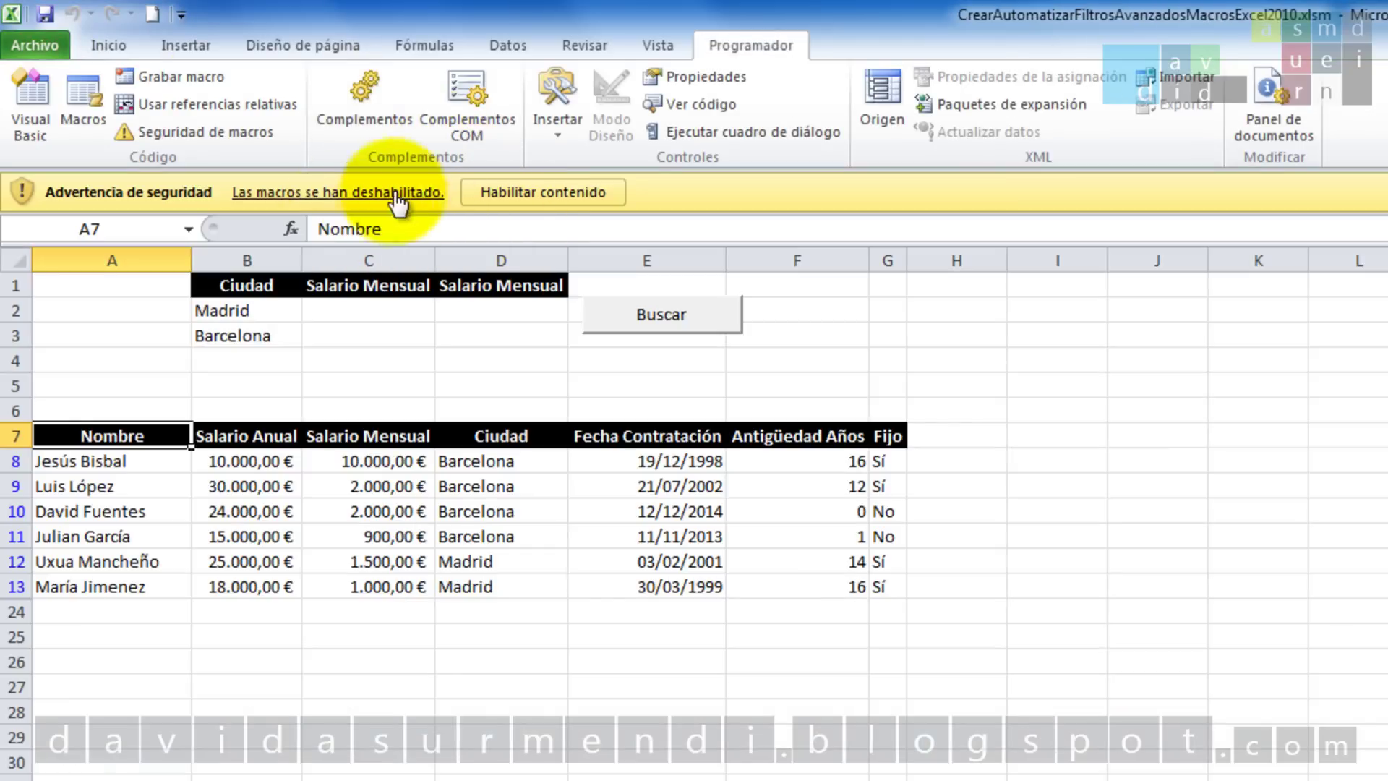
click(574, 190)
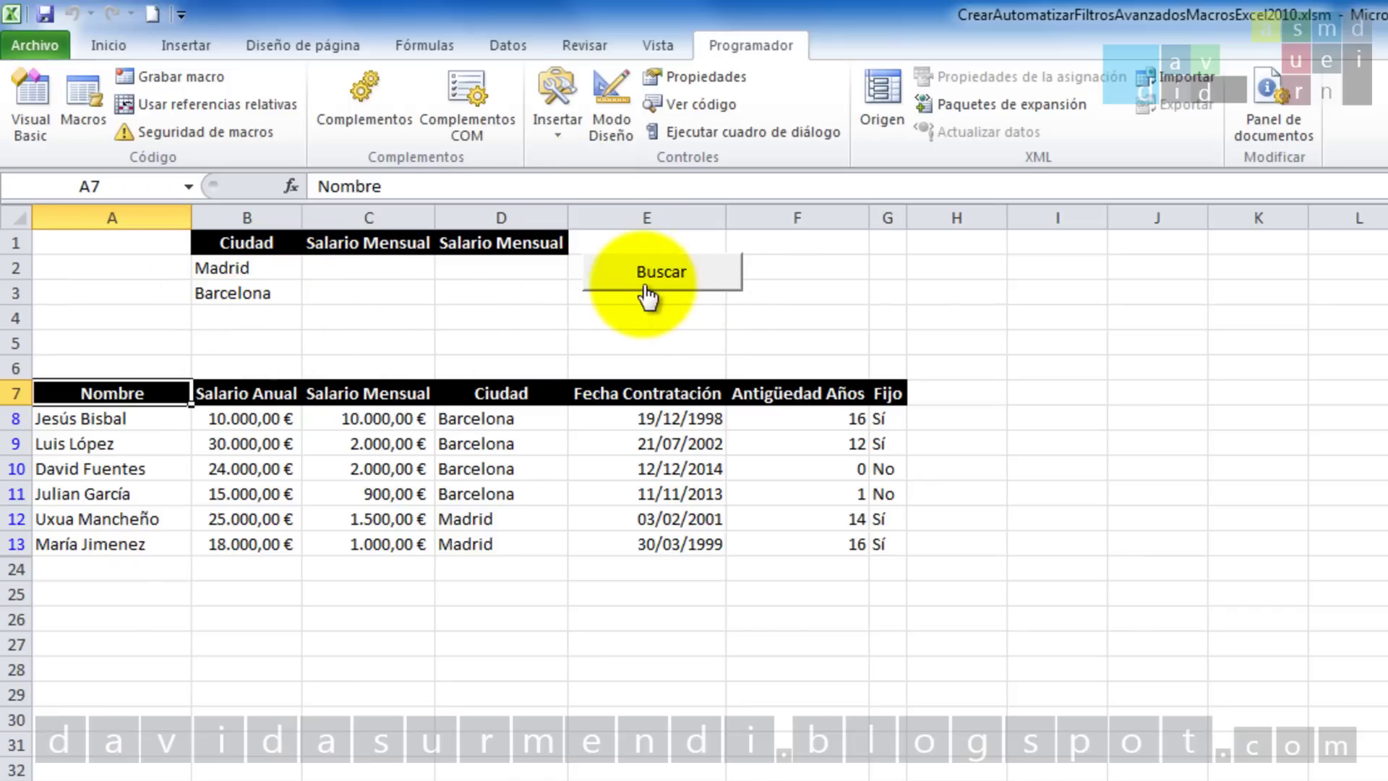
Replace Madrid with Pamplona in B2 and run Buscar
click(260, 269)
text(Pampl)
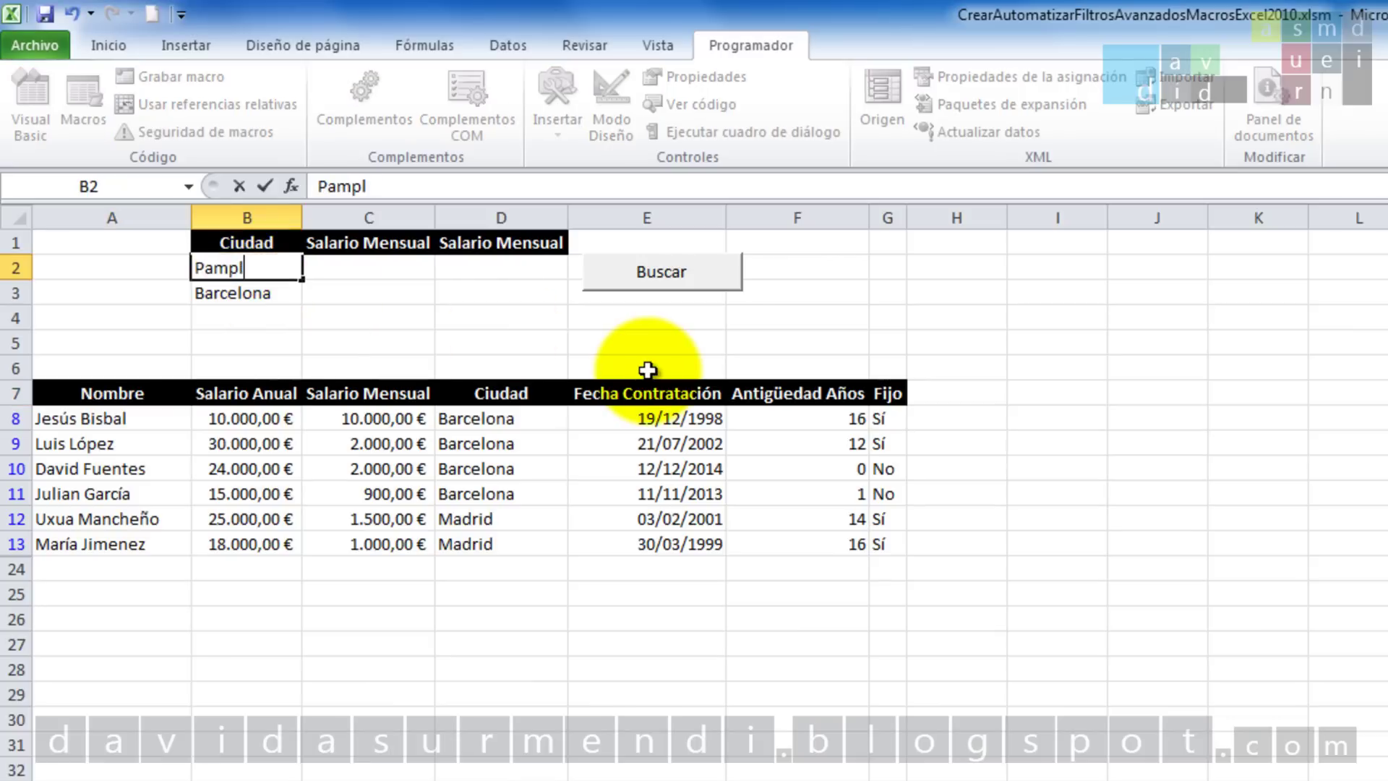
text(ona)
key(Return)
click(693, 285)
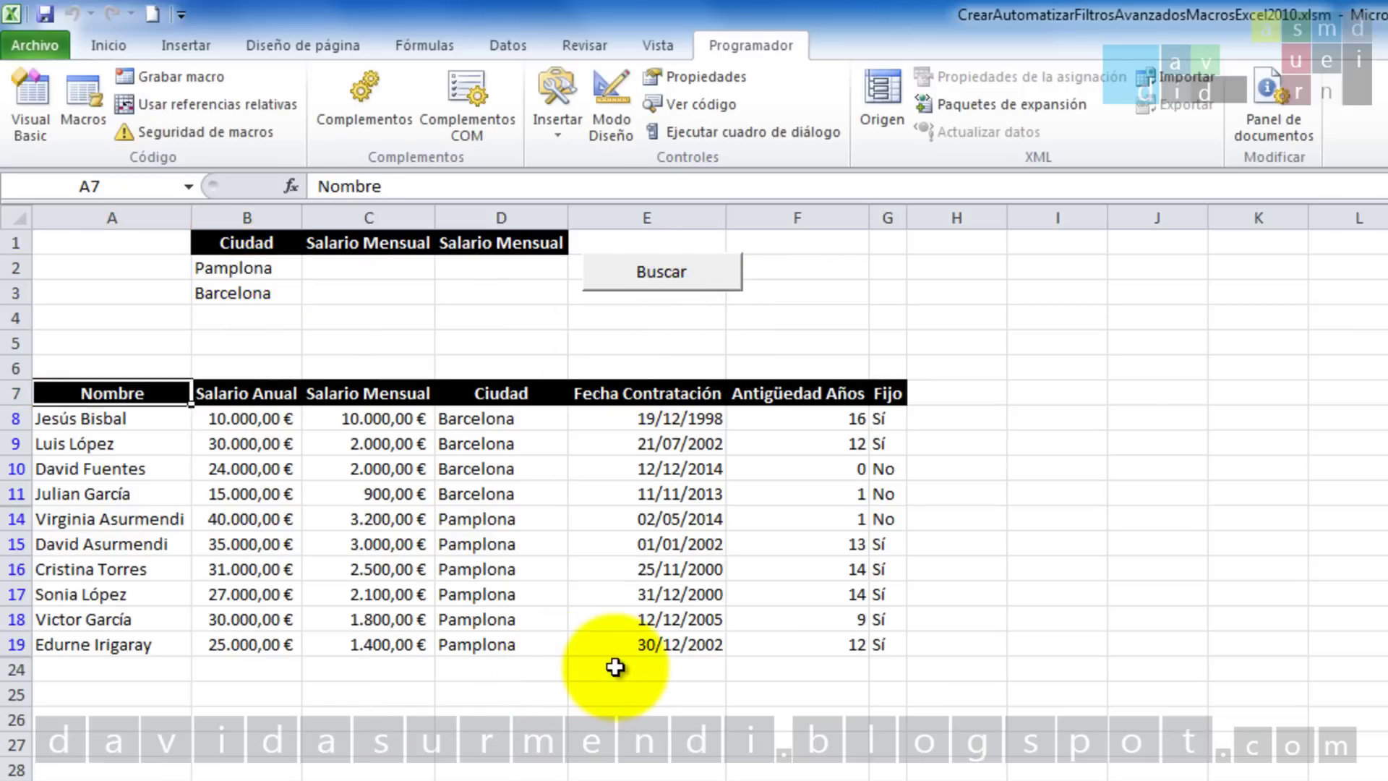